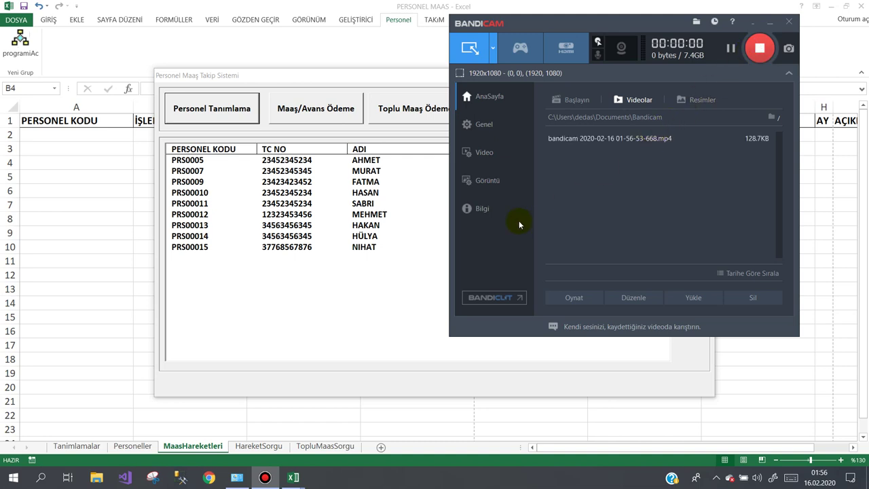
Add a new employee with a 5000 salary under the next personnel code and save the record.
{"action": "left_click", "coordinate": [278, 76]}
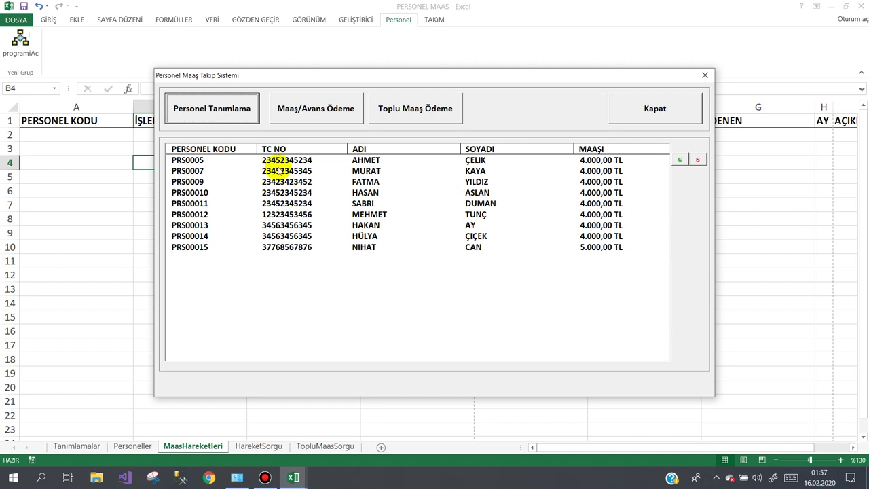
{"action": "left_click", "coordinate": [231, 110]}
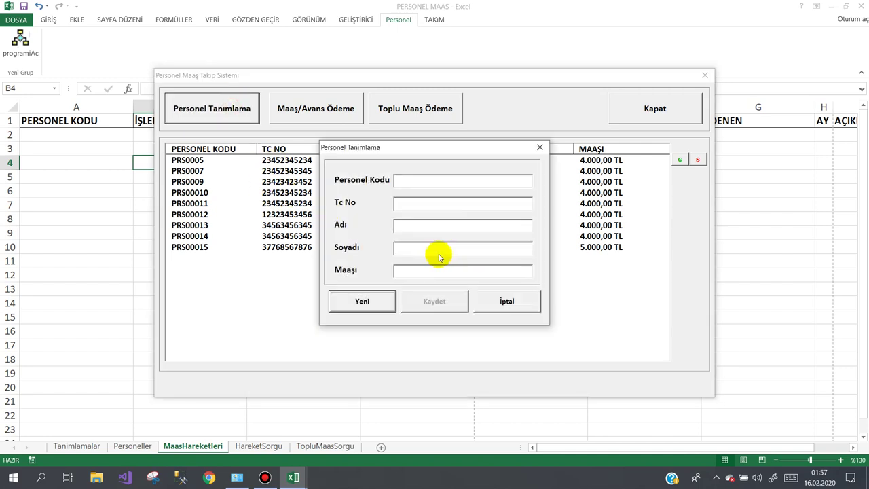
{"action": "left_click", "coordinate": [363, 300]}
{"action": "type", "text": "5000"}
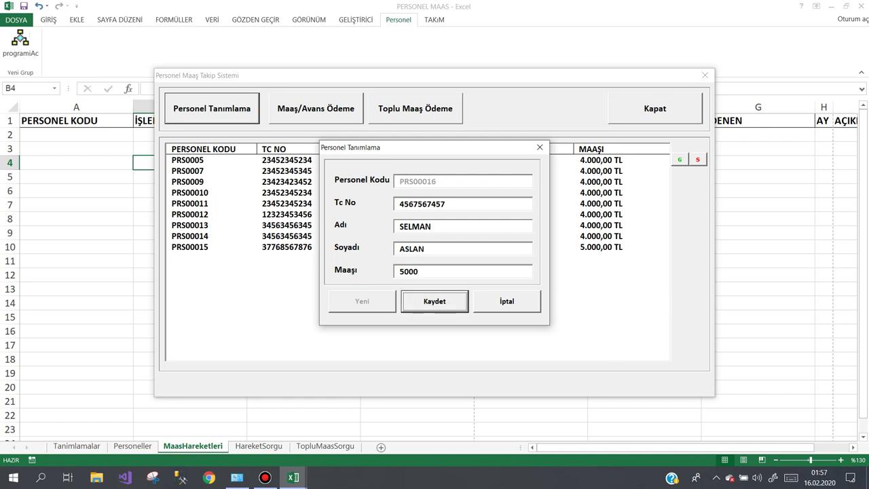
{"action": "key", "text": "Return"}
{"action": "key", "text": "Return"}
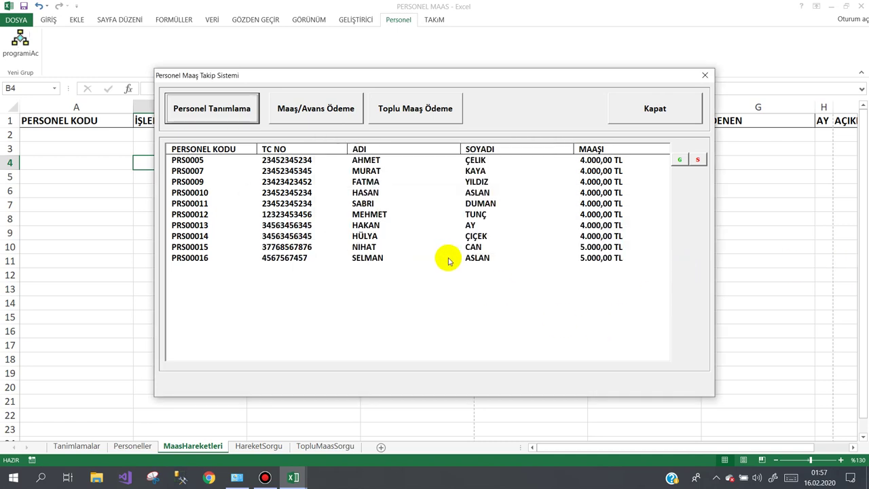
Delete the newly added employee so the list ends at PRS00015 with nine employees.
{"action": "left_click", "coordinate": [446, 264]}
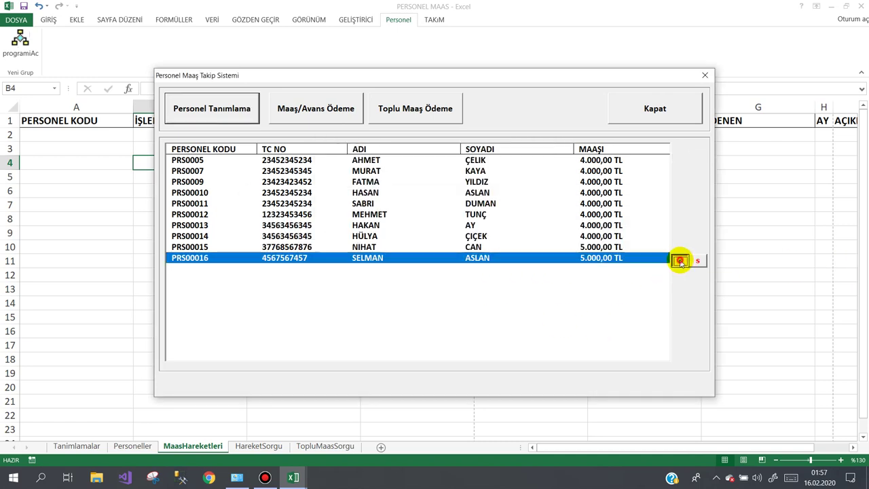
{"action": "left_click", "coordinate": [679, 261]}
{"action": "left_click", "coordinate": [524, 297]}
{"action": "left_click", "coordinate": [697, 262]}
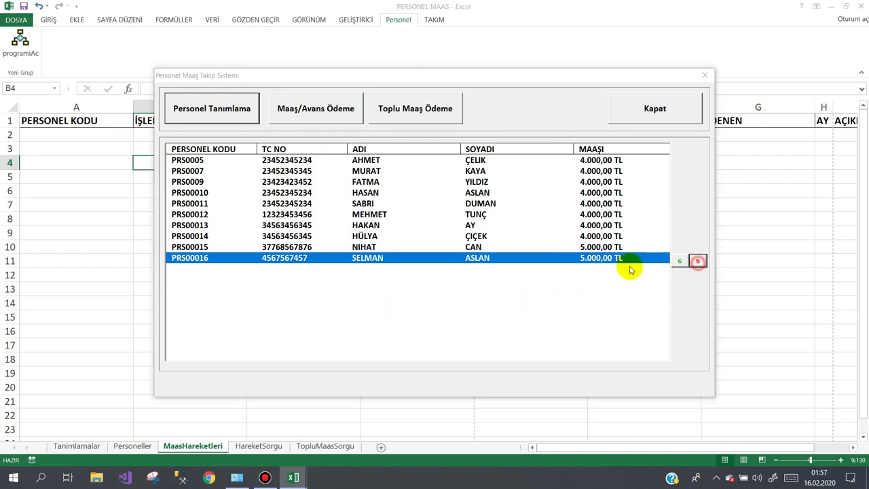
{"action": "left_click", "coordinate": [413, 274]}
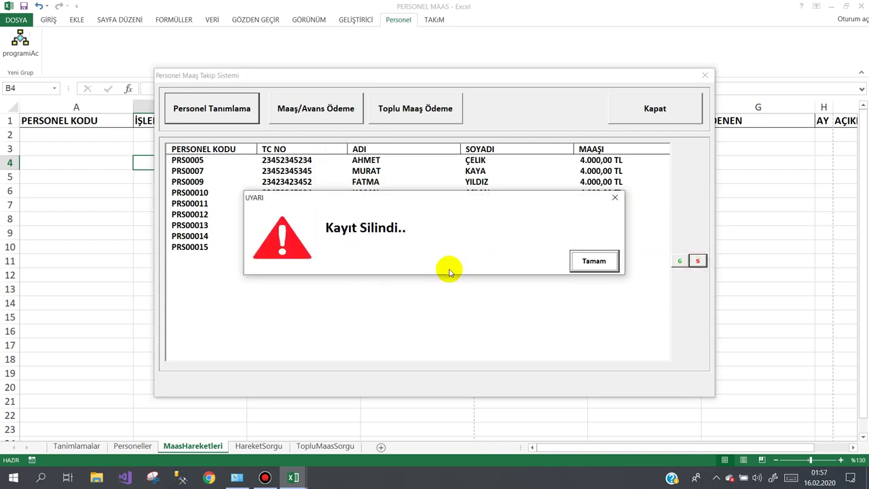
{"action": "left_click", "coordinate": [600, 257]}
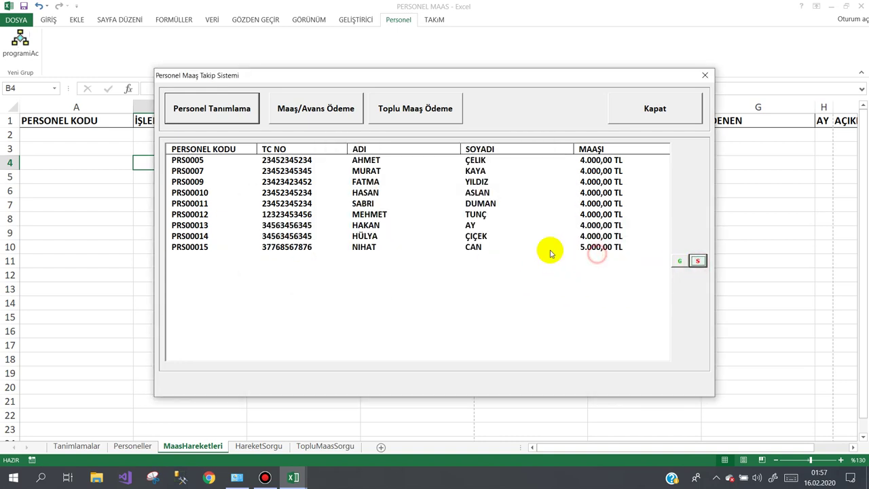
{"action": "left_click", "coordinate": [317, 112]}
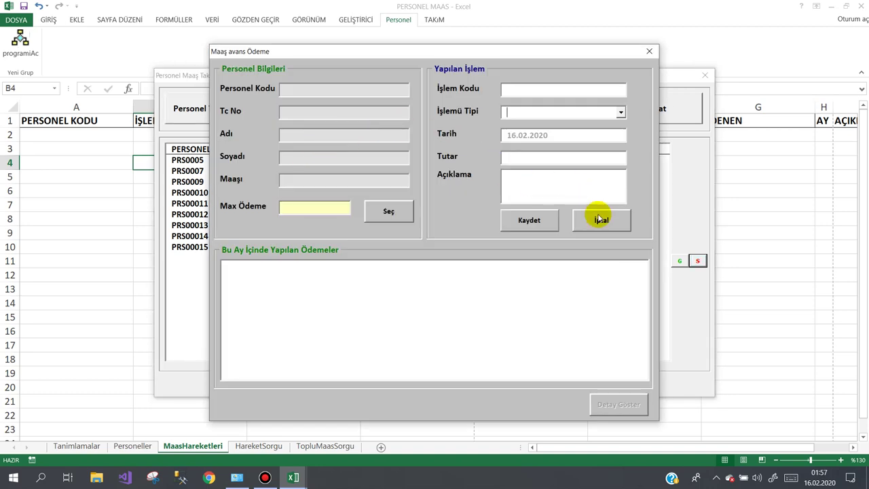
Record and save a 500 TL AVANS advance for the fifth employee in the list.
{"action": "left_click", "coordinate": [600, 219]}
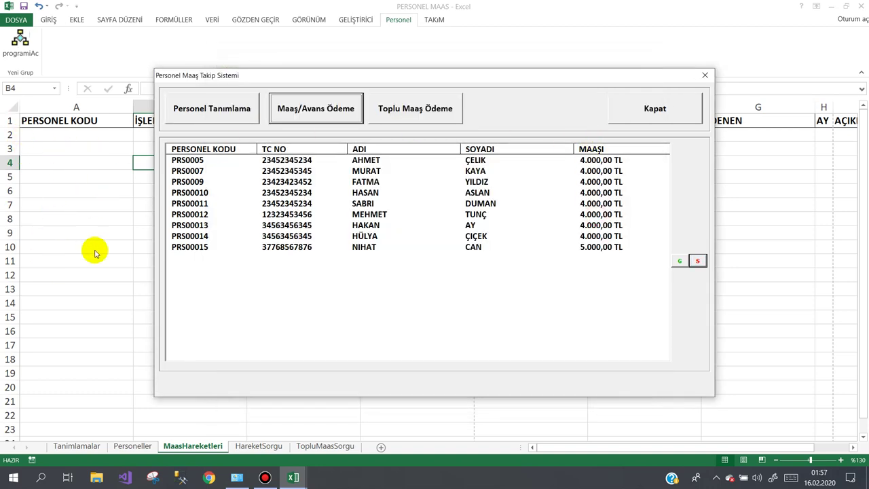
{"action": "left_click", "coordinate": [316, 111]}
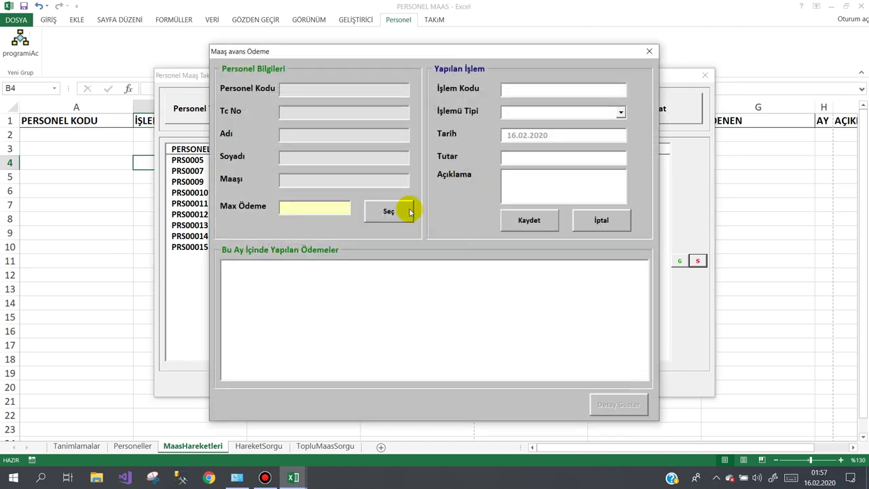
{"action": "left_click", "coordinate": [410, 212]}
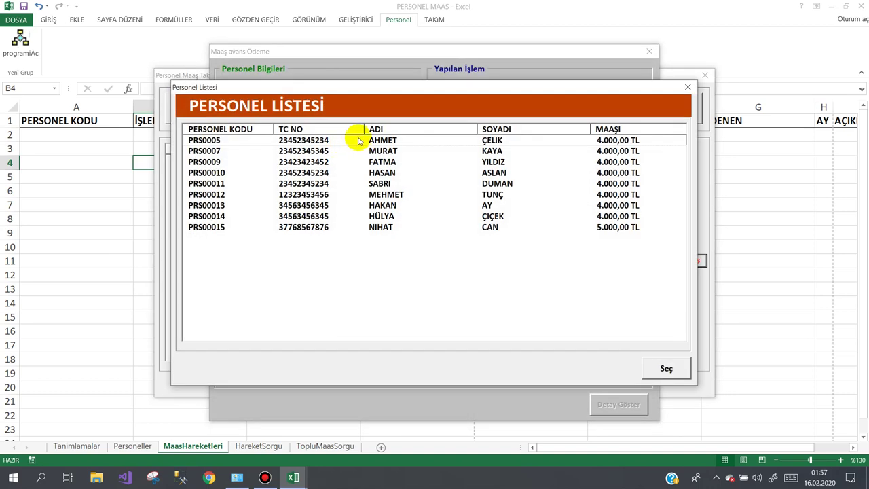
{"action": "left_click", "coordinate": [346, 196]}
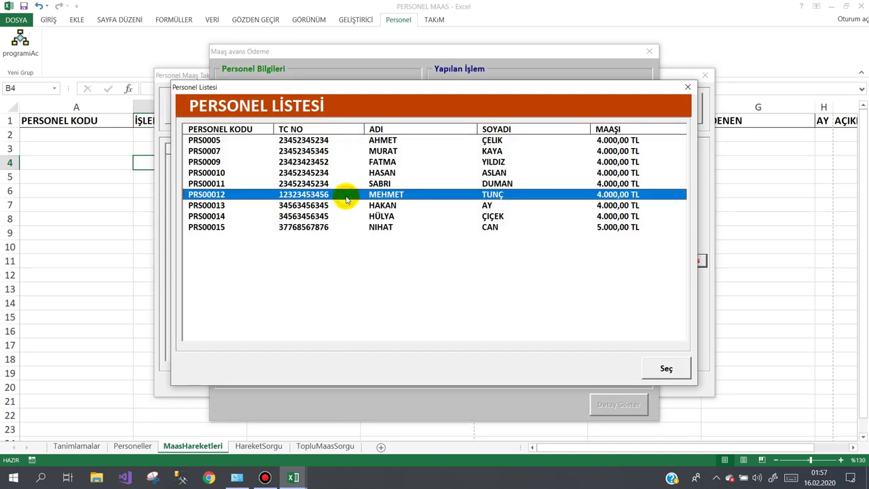
{"action": "left_click", "coordinate": [323, 184]}
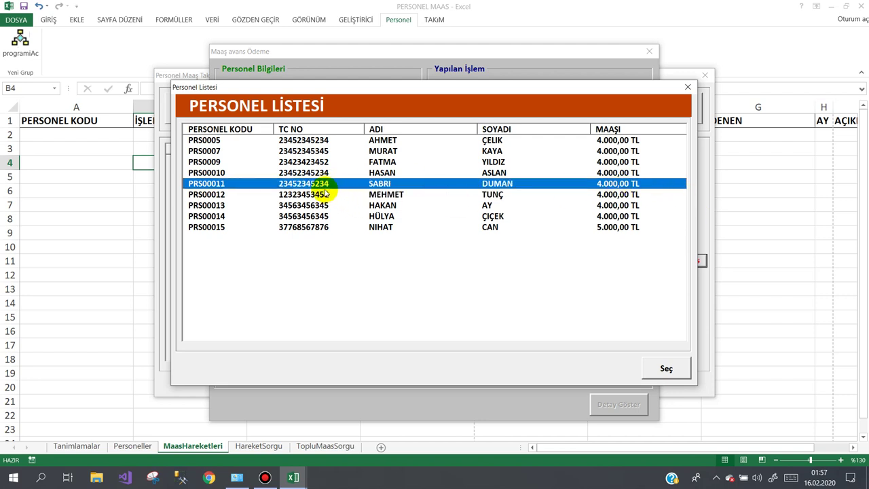
{"action": "double_click", "coordinate": [334, 184]}
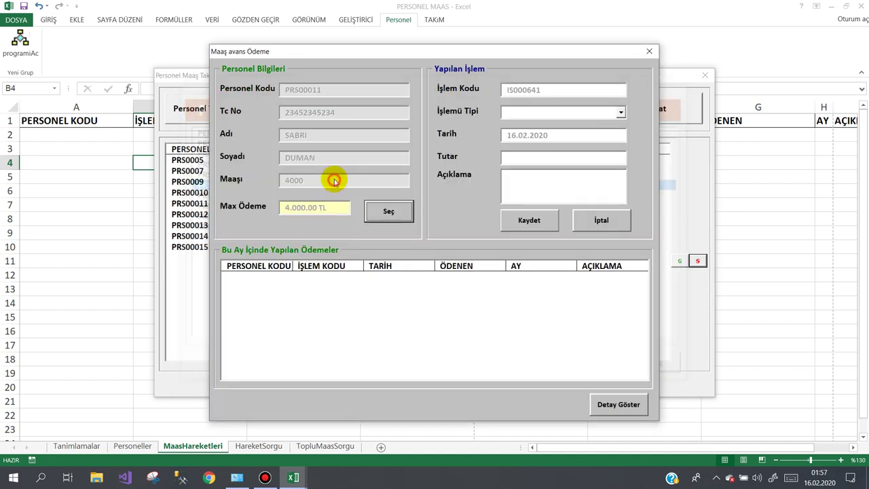
{"action": "left_click", "coordinate": [620, 112]}
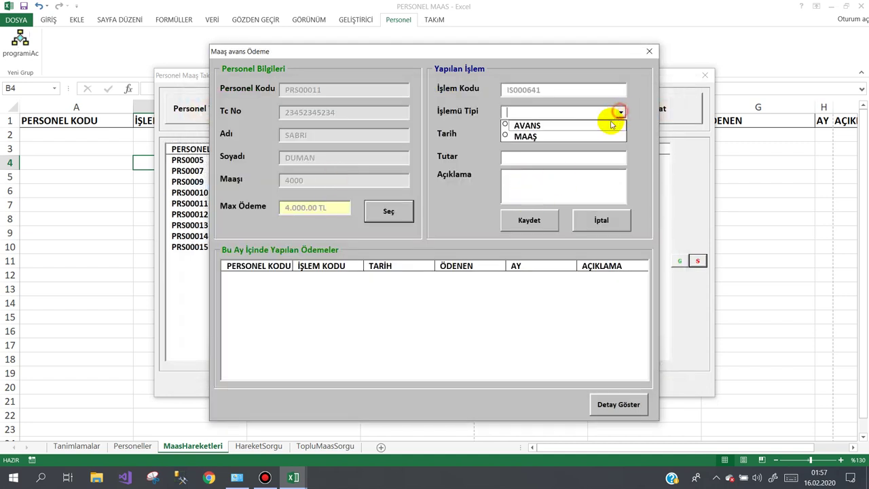
{"action": "left_click", "coordinate": [560, 126]}
{"action": "left_click", "coordinate": [517, 158]}
{"action": "type", "text": "500"}
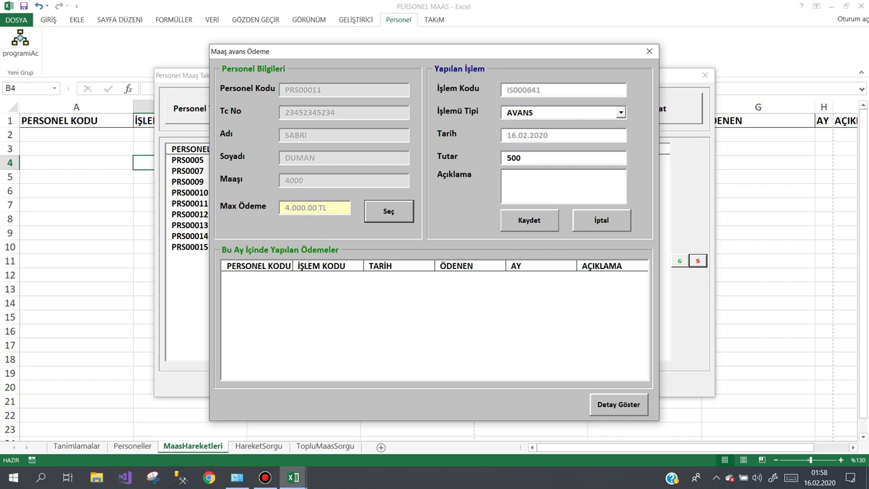
{"action": "type", "text": "AVANS"}
{"action": "key", "text": "Return"}
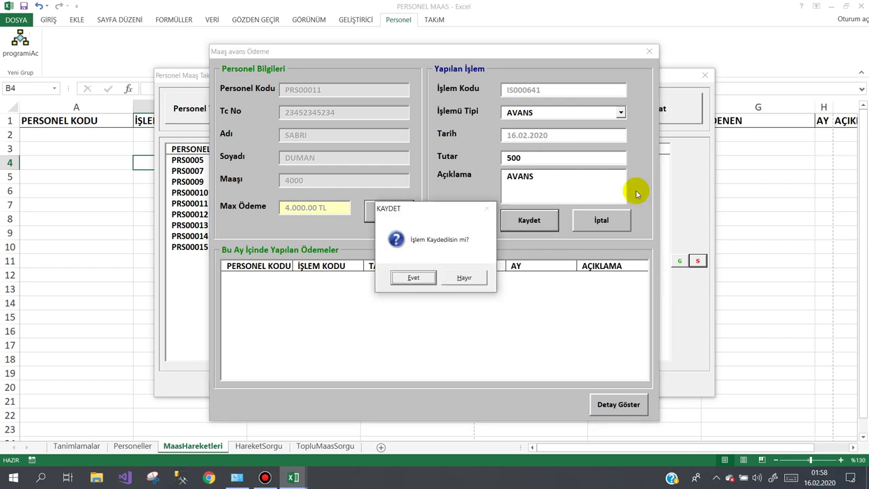
{"action": "key", "text": "Return"}
{"action": "key", "text": "Return"}
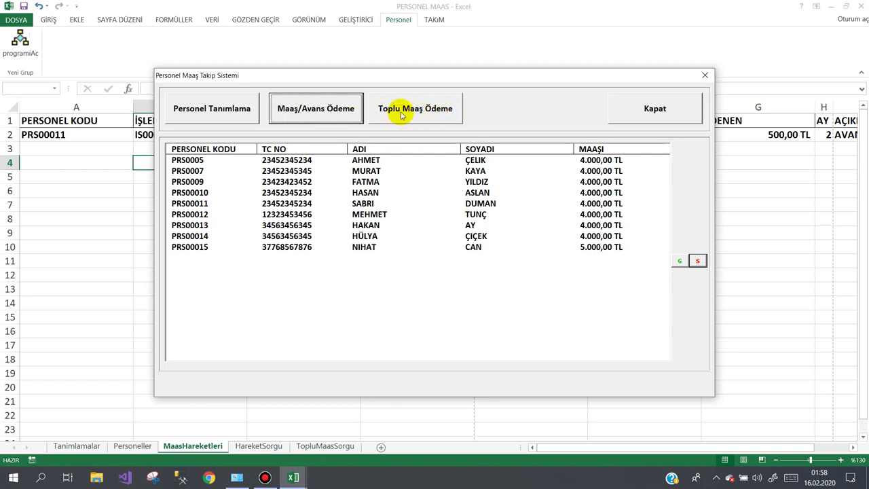
{"action": "left_click", "coordinate": [369, 206]}
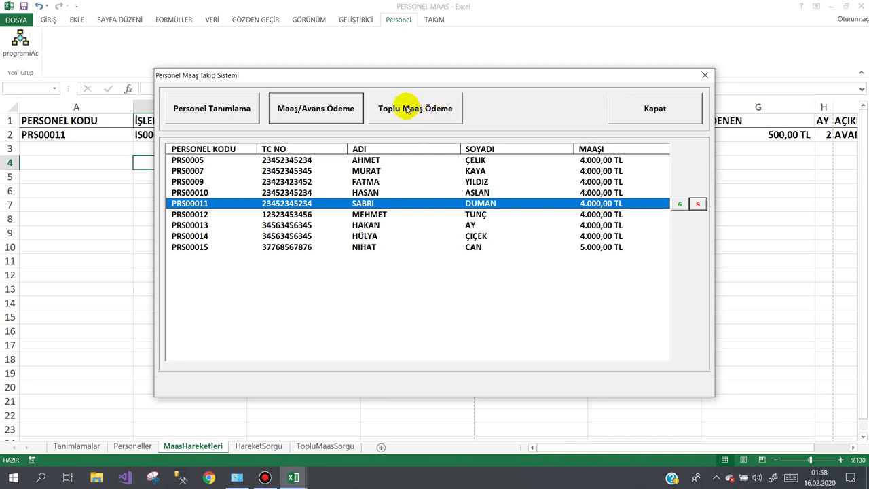
{"action": "left_click", "coordinate": [407, 112]}
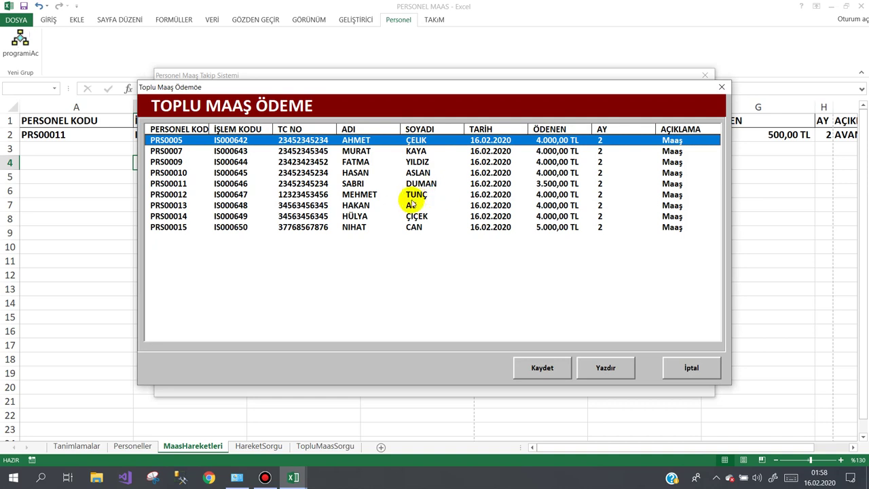
{"action": "left_click", "coordinate": [377, 196]}
{"action": "left_click", "coordinate": [379, 184]}
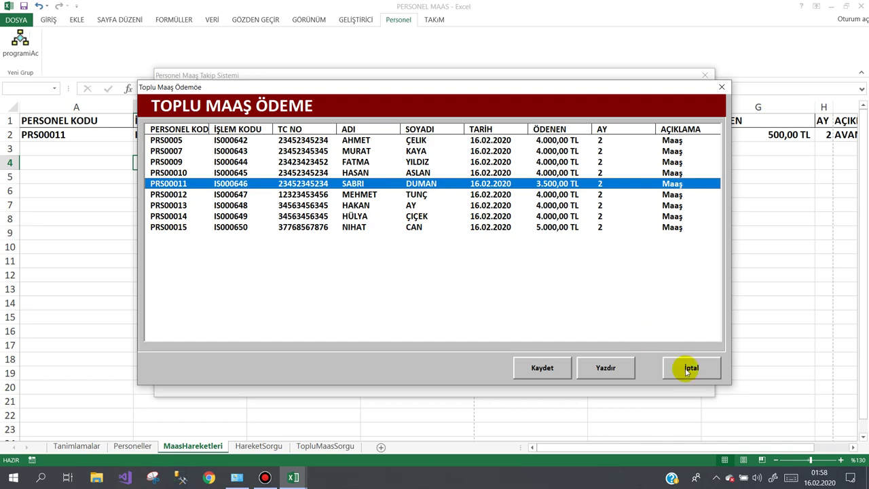
{"action": "left_click", "coordinate": [692, 368]}
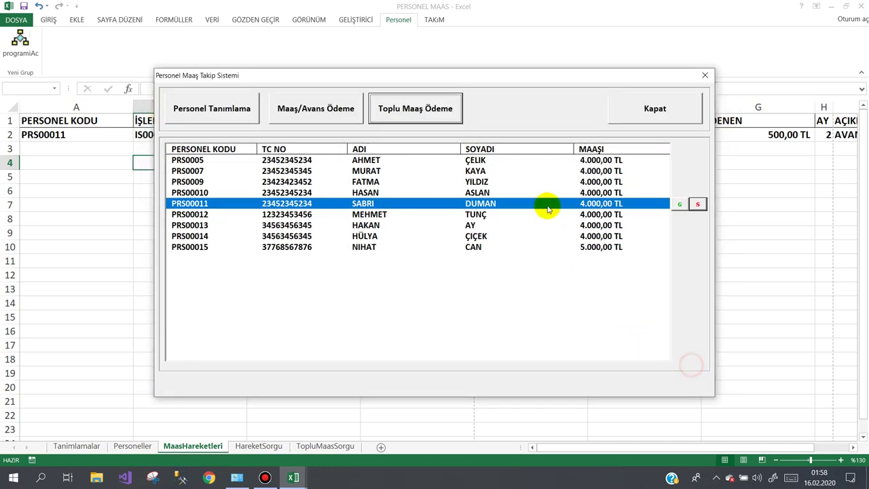
Record and save a 300 TL AVANS advance for the last employee in the list.
{"action": "left_click", "coordinate": [303, 123]}
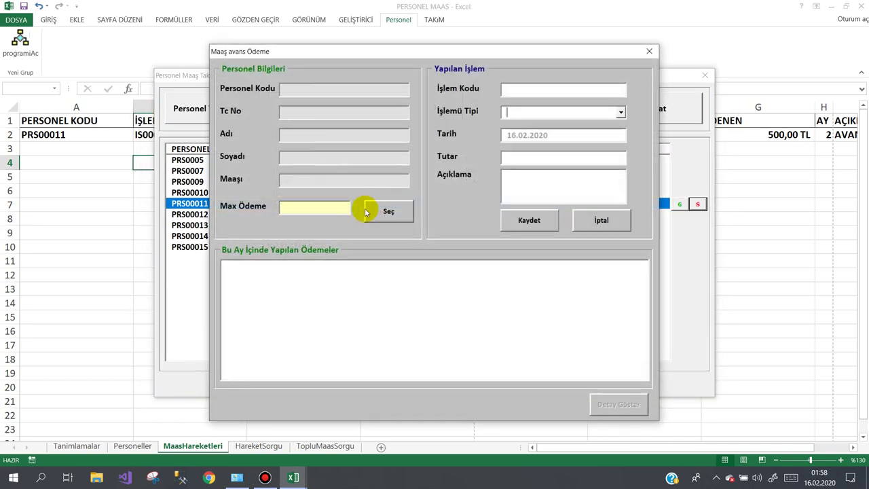
{"action": "left_click", "coordinate": [380, 212]}
{"action": "left_click", "coordinate": [360, 228]}
{"action": "double_click", "coordinate": [360, 228]}
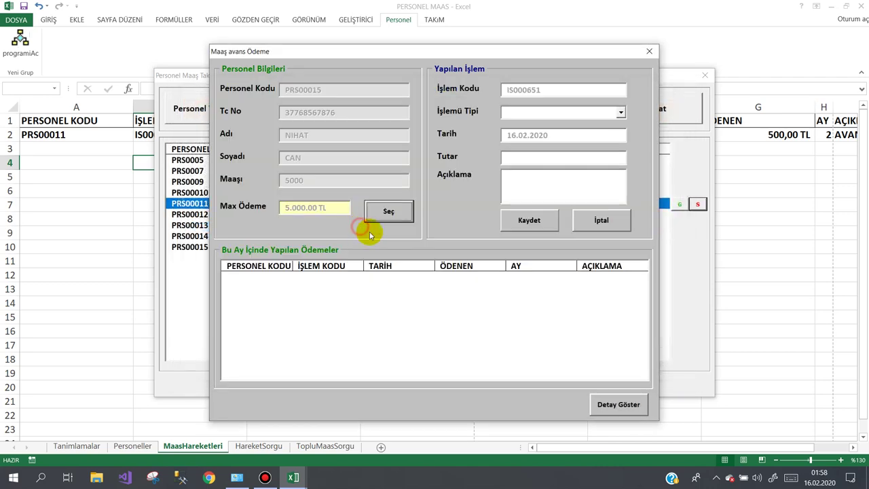
{"action": "left_click", "coordinate": [619, 113]}
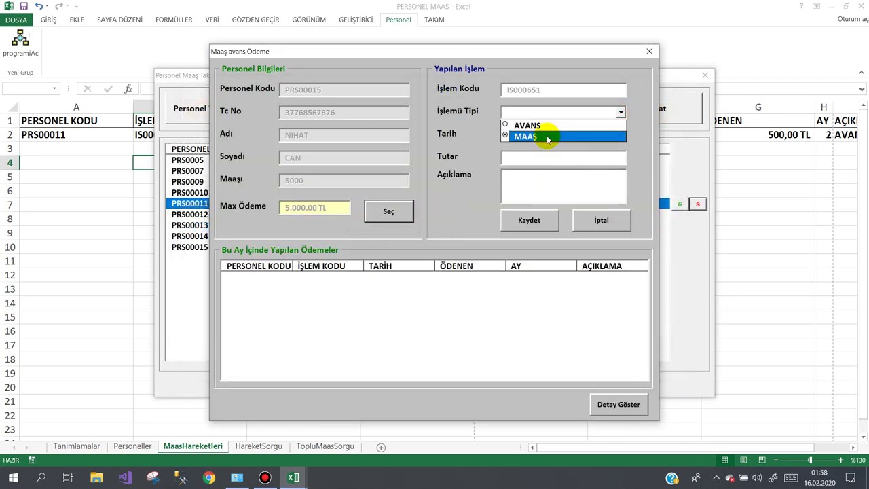
{"action": "left_click", "coordinate": [547, 126]}
{"action": "left_click", "coordinate": [526, 158]}
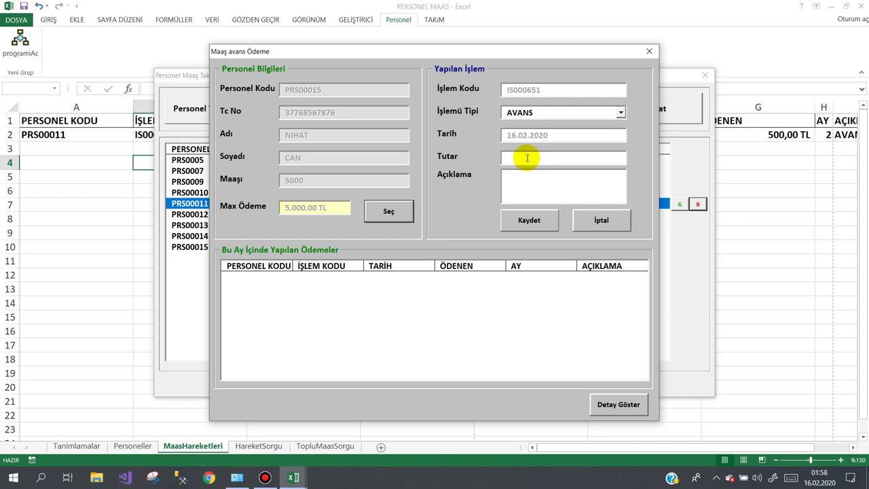
{"action": "type", "text": "300"}
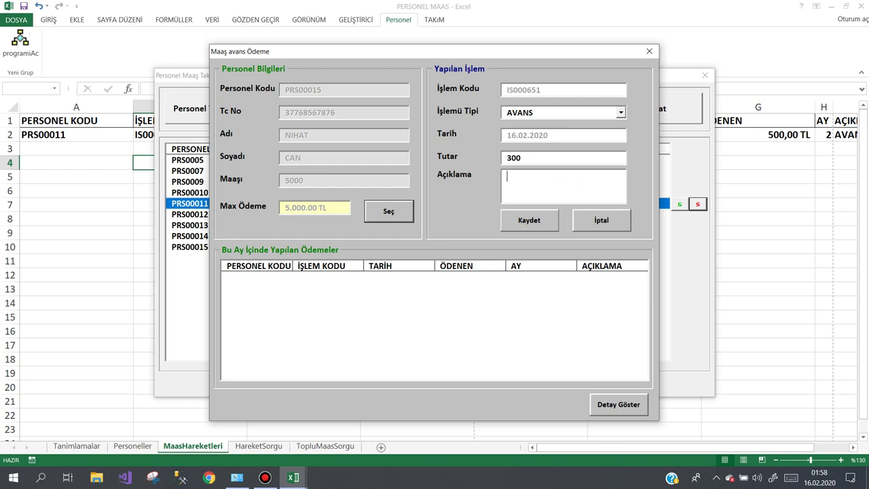
{"action": "key", "text": "Tab"}
{"action": "type", "text": "AVANS"}
{"action": "key", "text": "Return"}
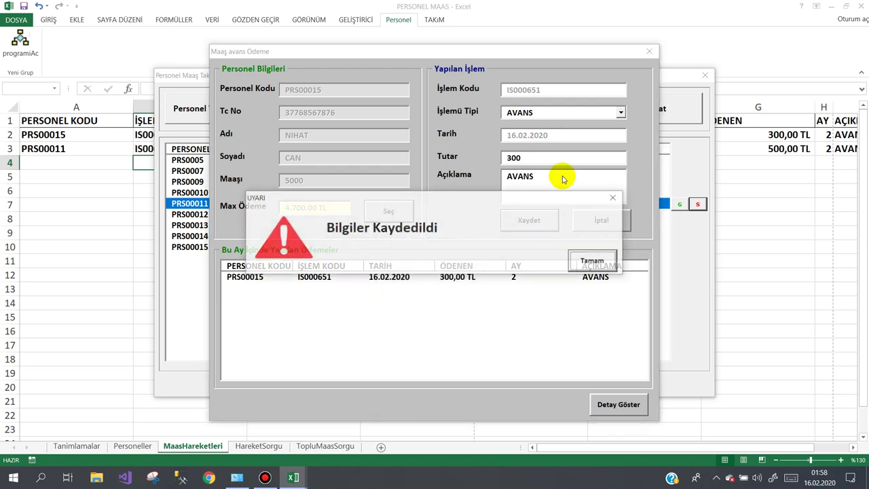
{"action": "key", "text": "Return"}
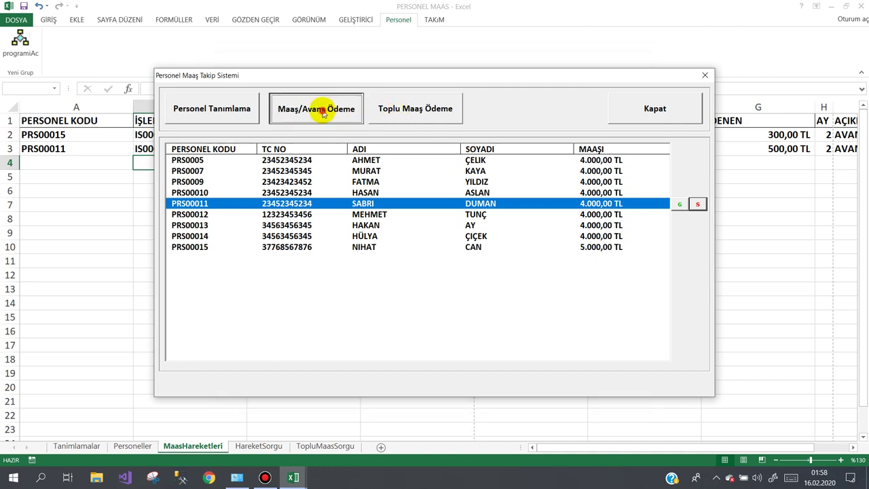
Save a second 300 TL advance for the same 5.000 TL employee.
{"action": "left_click", "coordinate": [330, 109]}
{"action": "left_click", "coordinate": [396, 204]}
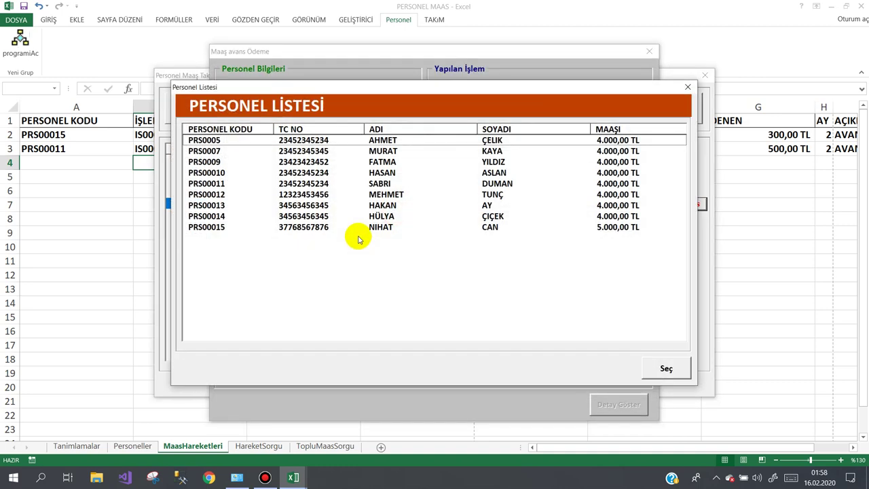
{"action": "double_click", "coordinate": [363, 229]}
{"action": "left_click", "coordinate": [517, 158]}
{"action": "type", "text": "3"}
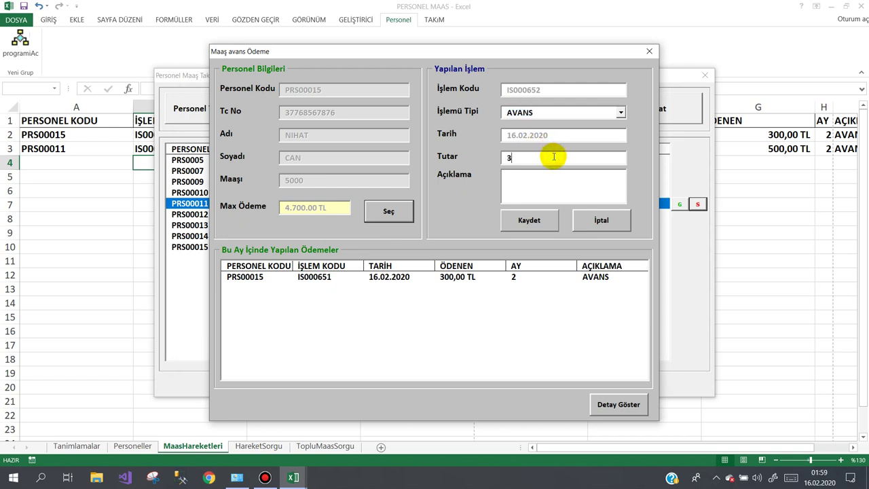
{"action": "type", "text": "00"}
{"action": "key", "text": "Tab"}
{"action": "type", "text": "AVANS"}
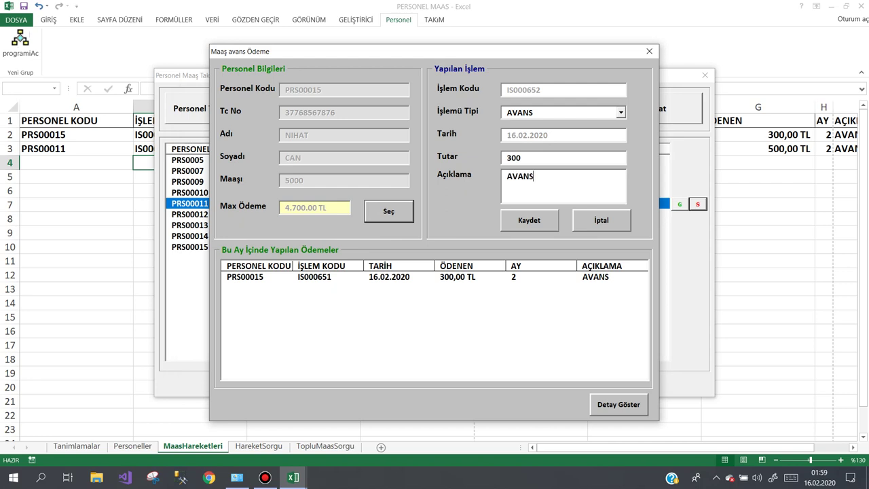
{"action": "left_click", "coordinate": [531, 219]}
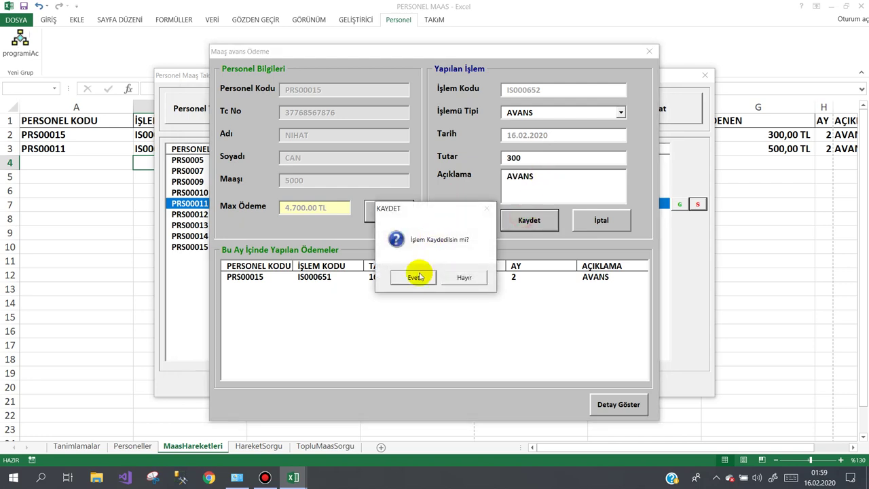
{"action": "left_click", "coordinate": [425, 274]}
{"action": "left_click", "coordinate": [588, 263]}
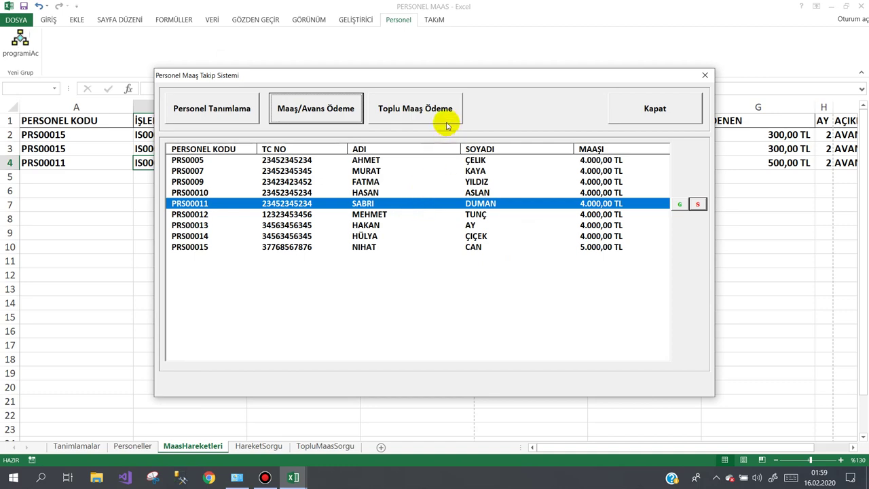
Review the 4.400 TL and 3.500 TL rows in the bulk salary list, then print it to PDF.
{"action": "left_click", "coordinate": [421, 114]}
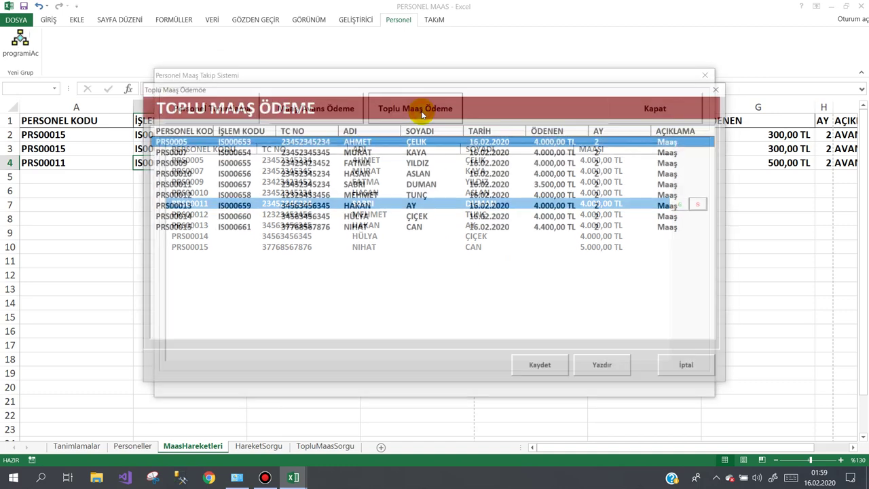
{"action": "left_click", "coordinate": [413, 228]}
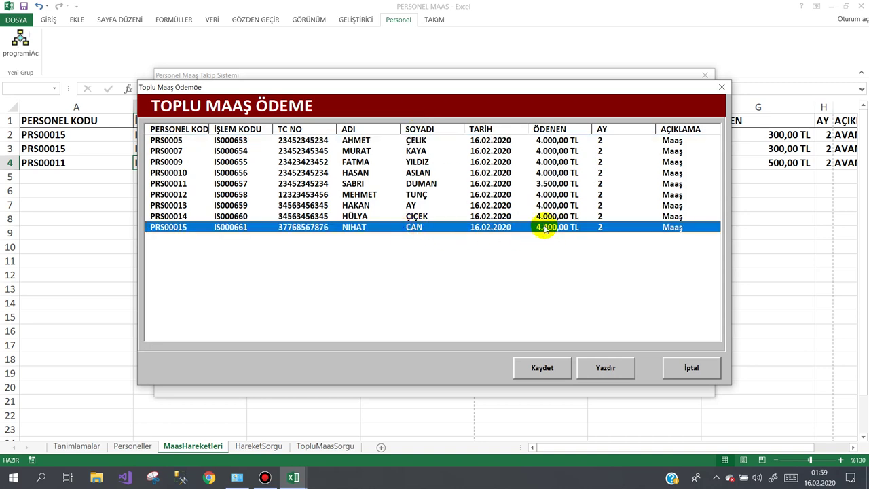
{"action": "left_click", "coordinate": [386, 188]}
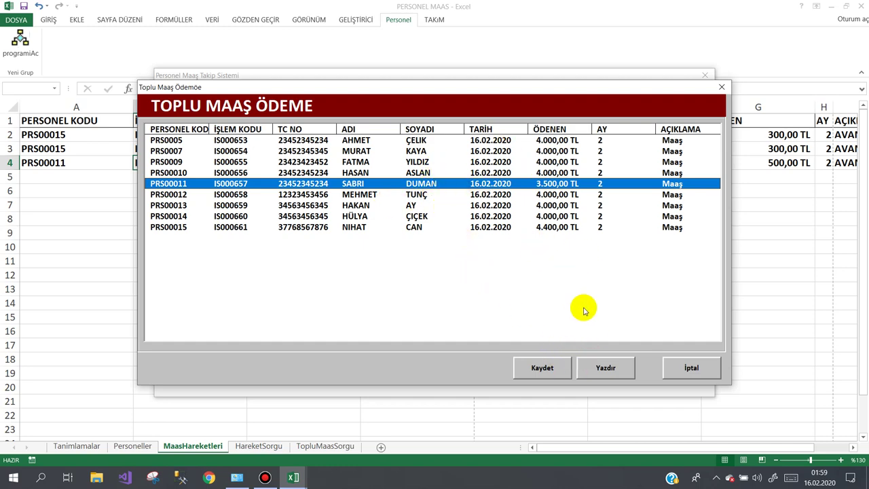
{"action": "left_click", "coordinate": [609, 371]}
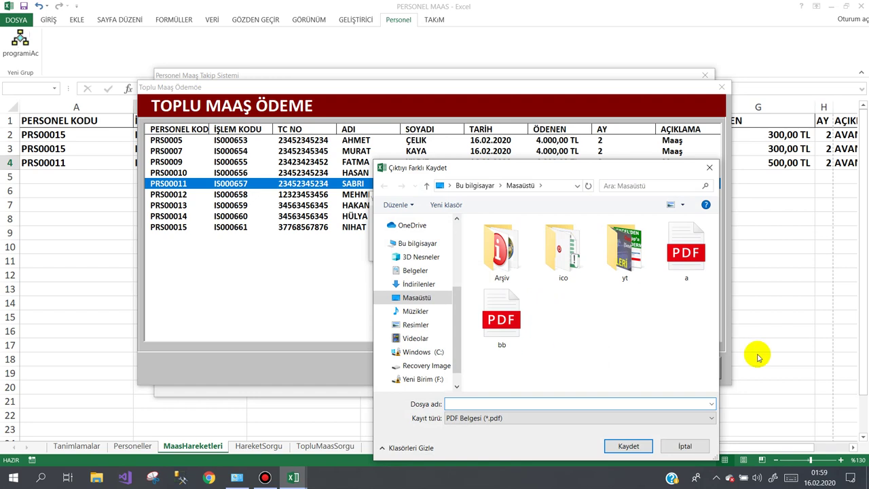
Save the February payment list as the PDF file 'SUBAT ODEMELERI'.
{"action": "type", "text": "SUBAT ODEMEERI"}
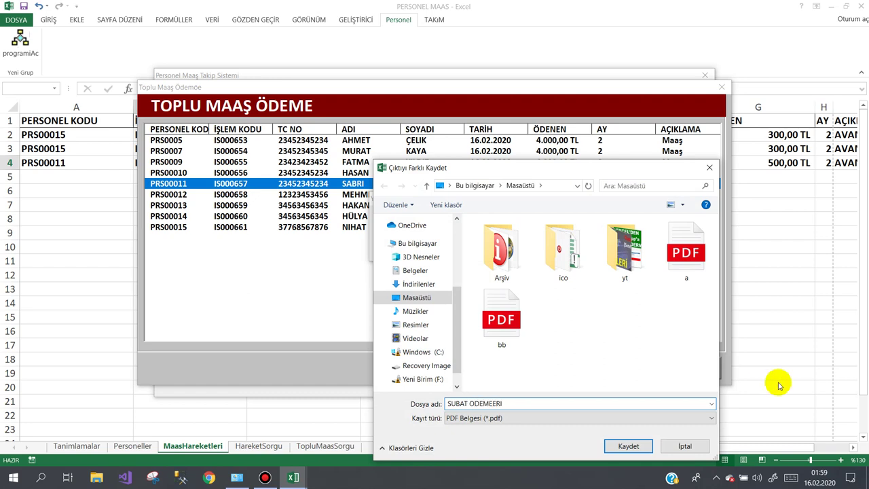
{"action": "type", "text": "L"}
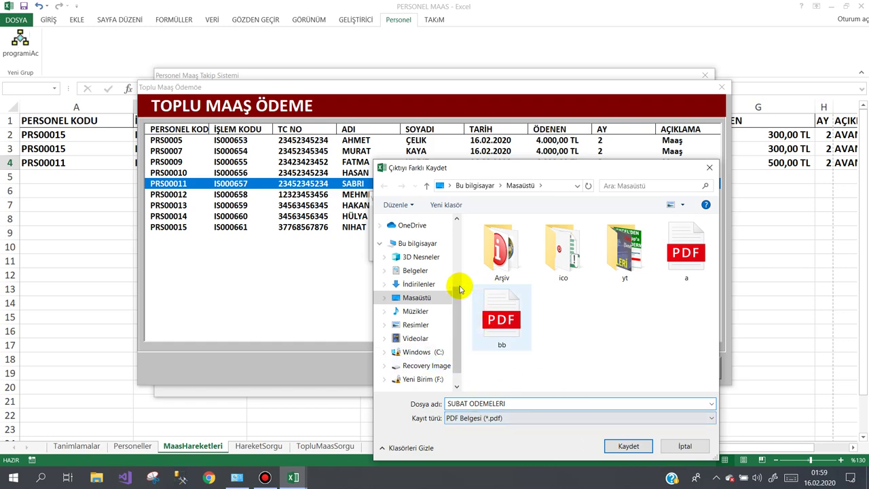
{"action": "left_click", "coordinate": [623, 446]}
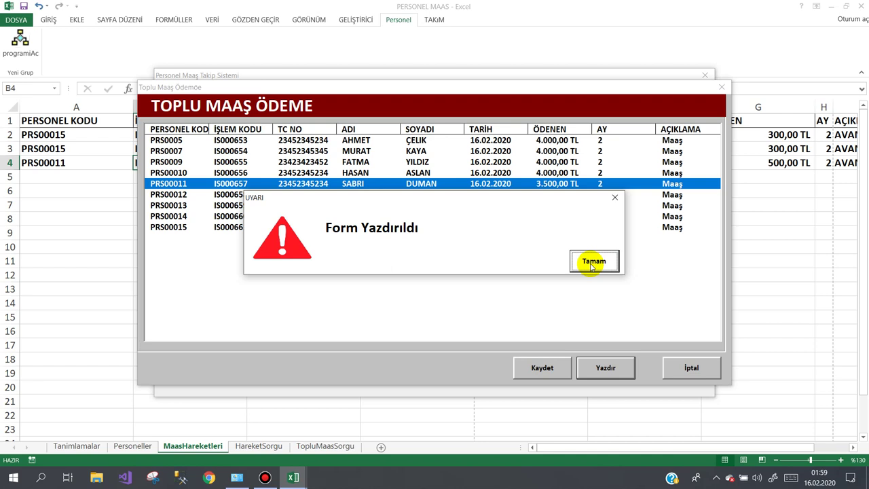
{"action": "left_click", "coordinate": [592, 263]}
Save the nine bulk salary payments to MaasHareketleri and acknowledge the already-paid warning.
{"action": "left_click", "coordinate": [542, 368]}
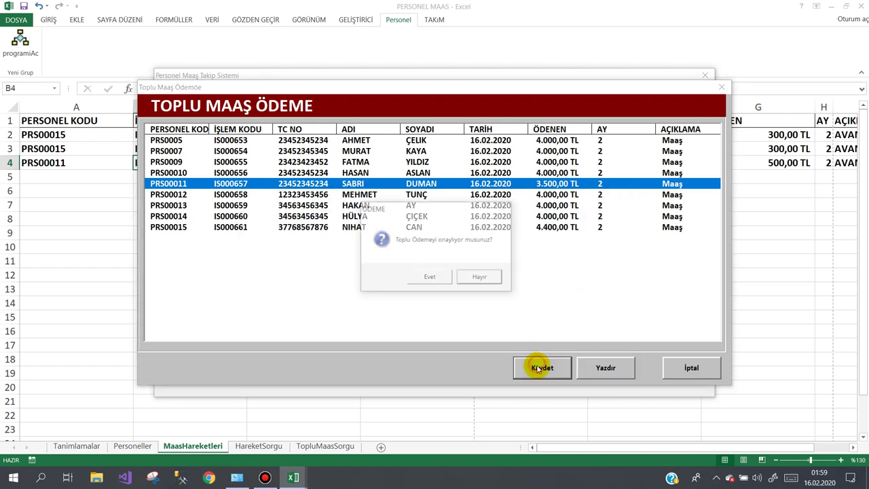
{"action": "left_click", "coordinate": [424, 280]}
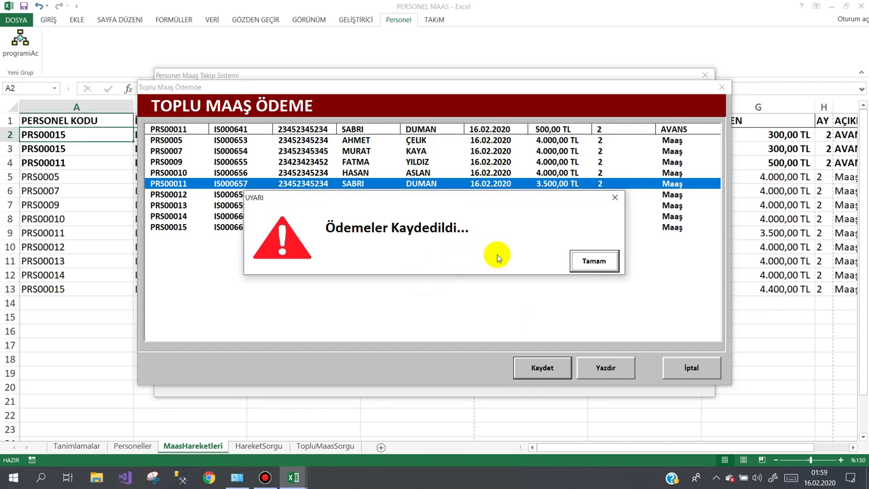
{"action": "left_click", "coordinate": [590, 263]}
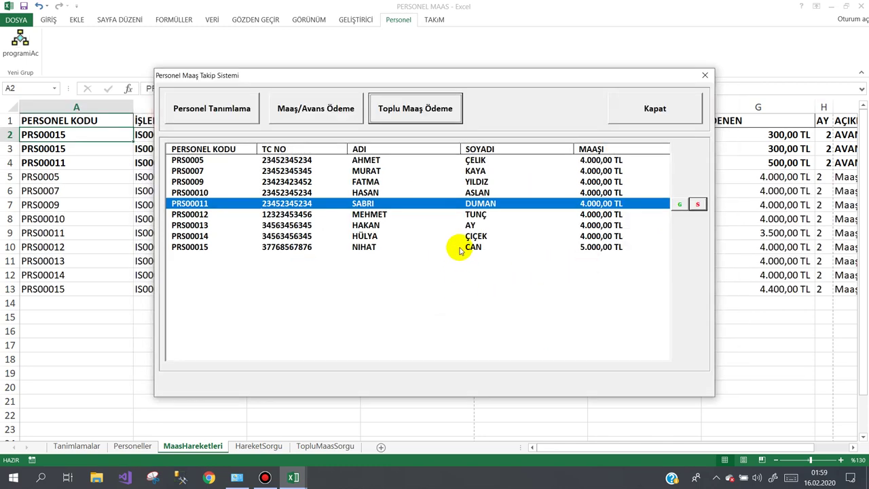
{"action": "left_click", "coordinate": [413, 109]}
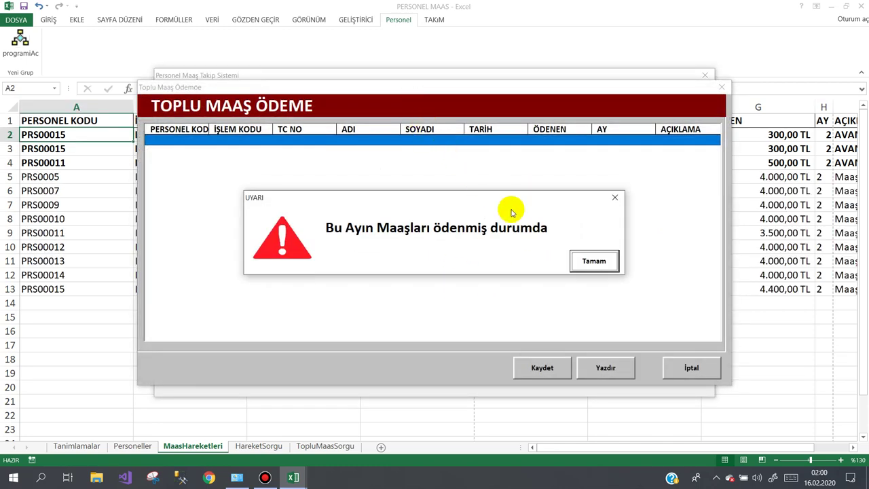
{"action": "left_click", "coordinate": [578, 258]}
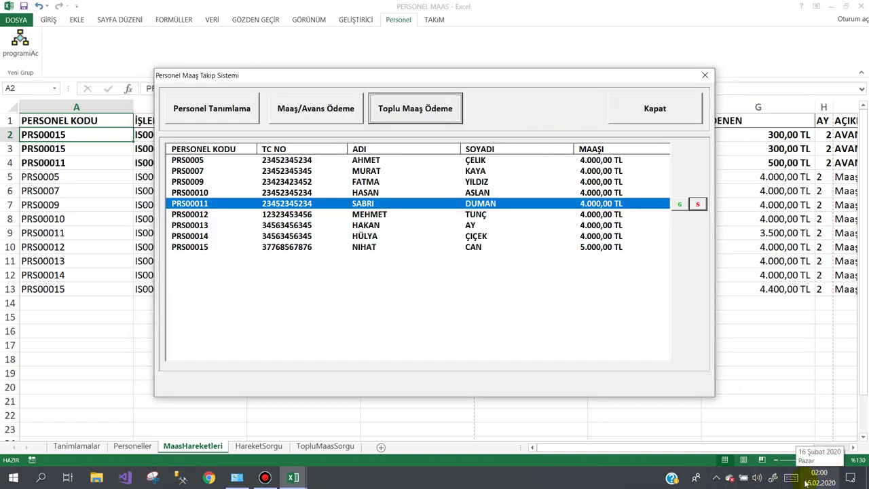
Set the Windows system date to 1 March 2020 in Date and Time settings.
{"action": "left_click", "coordinate": [249, 480]}
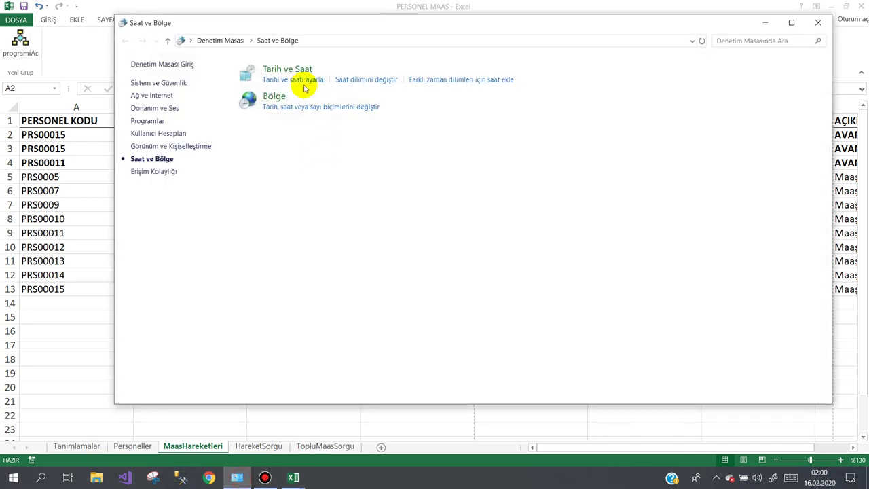
{"action": "left_click", "coordinate": [287, 81]}
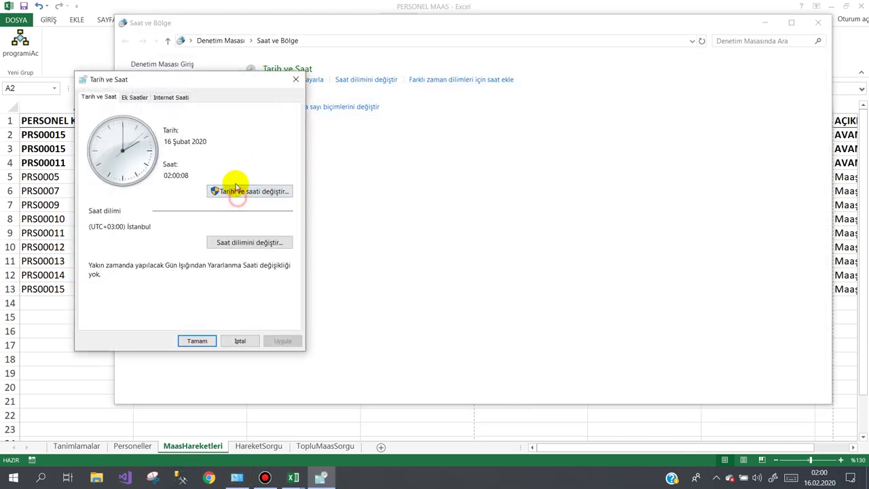
{"action": "left_click", "coordinate": [219, 191]}
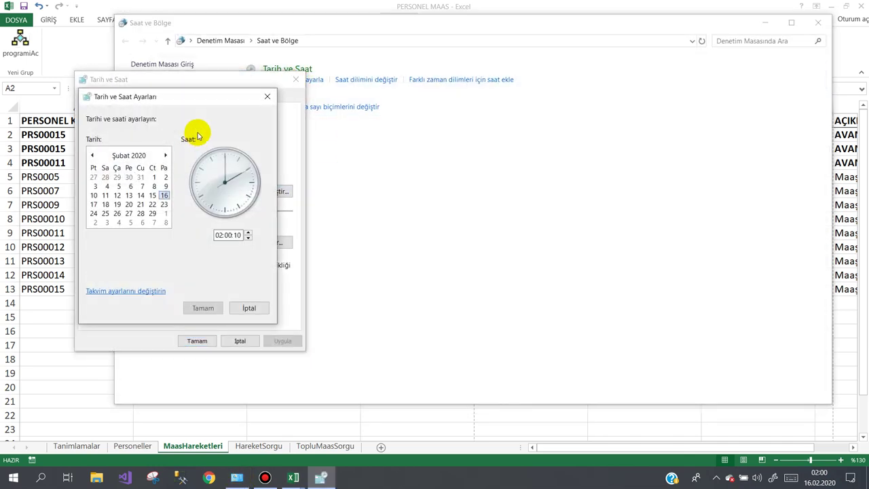
{"action": "left_click", "coordinate": [165, 156]}
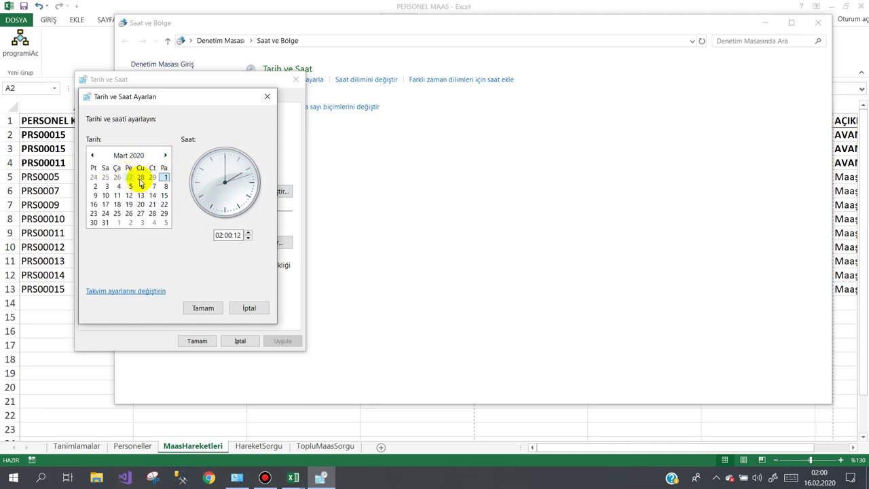
{"action": "left_click", "coordinate": [164, 177]}
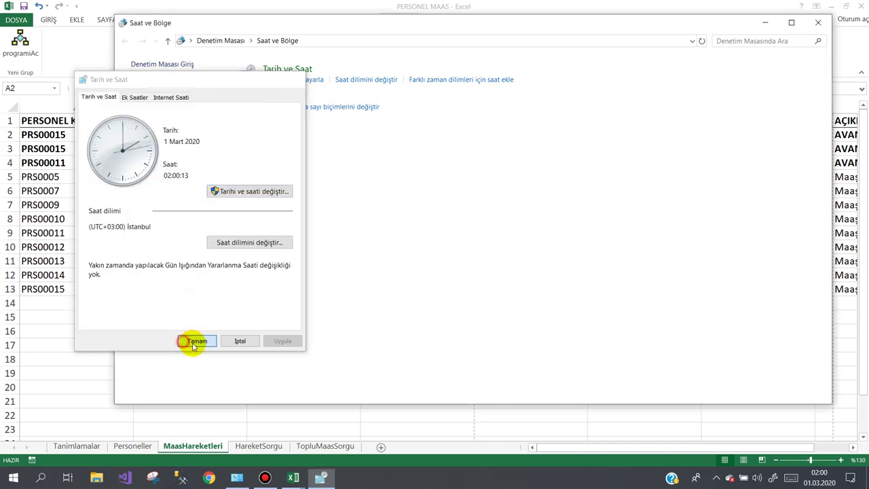
{"action": "left_click", "coordinate": [194, 341]}
Look through March's bulk salary rows dated 01.03.2020 and cancel without saving them.
{"action": "left_click", "coordinate": [765, 24]}
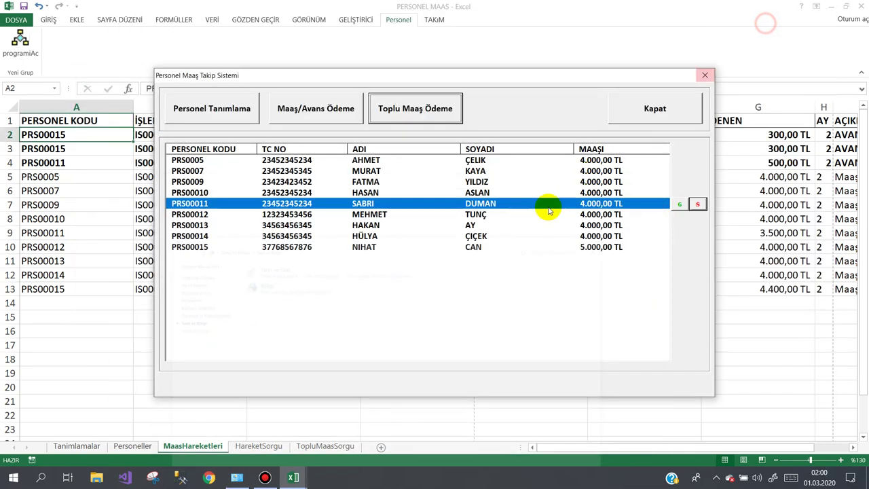
{"action": "left_click", "coordinate": [411, 112]}
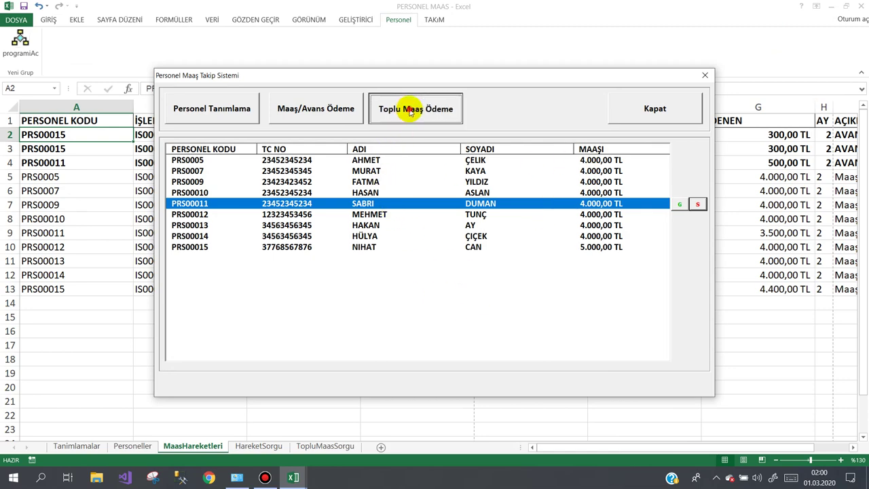
{"action": "left_click_drag", "start_coordinate": [553, 146], "coordinate": [536, 232]}
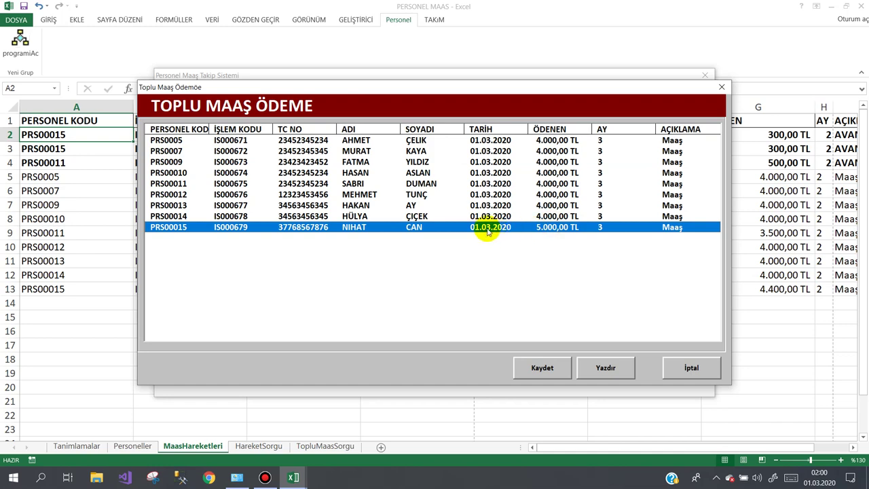
{"action": "left_click", "coordinate": [553, 151]}
{"action": "left_click", "coordinate": [567, 209]}
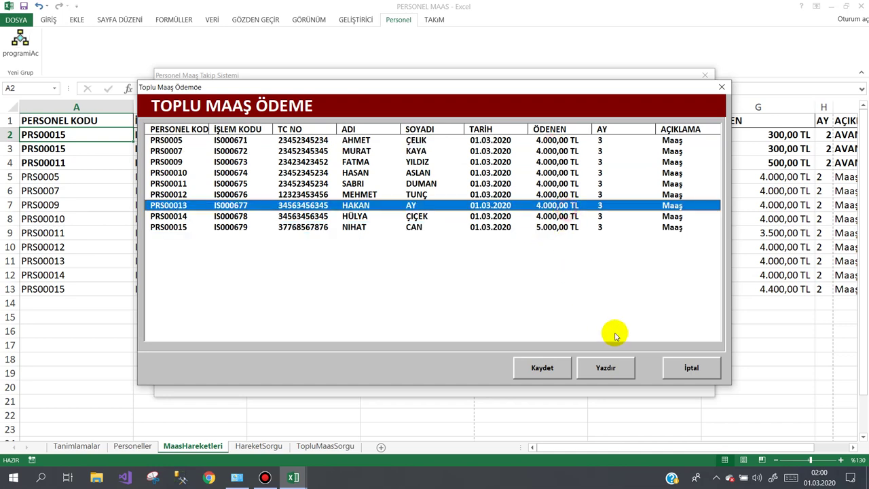
{"action": "left_click", "coordinate": [687, 373]}
{"action": "left_click", "coordinate": [333, 103]}
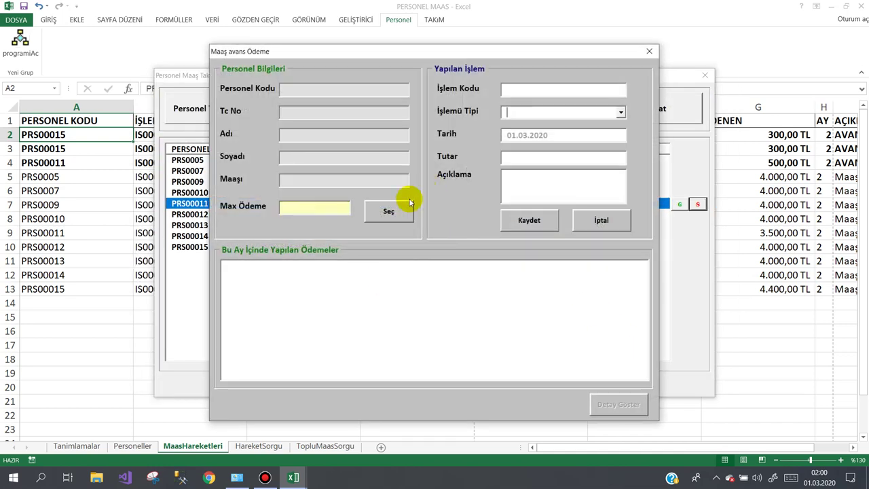
Record and save a 900 TL AVANS advance for the first listed employee, PRS0005.
{"action": "left_click", "coordinate": [383, 210]}
{"action": "left_click", "coordinate": [351, 141]}
{"action": "double_click", "coordinate": [351, 141]}
{"action": "type", "text": "500"}
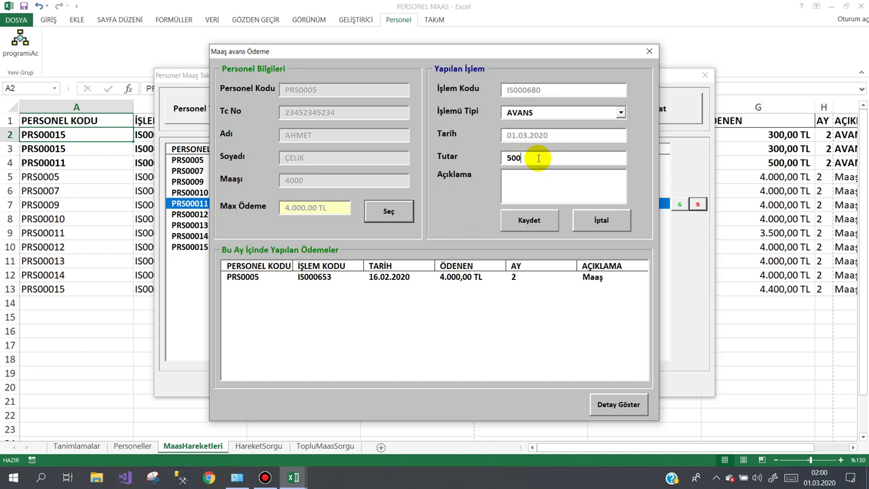
{"action": "left_click_drag", "start_coordinate": [539, 159], "coordinate": [416, 169]}
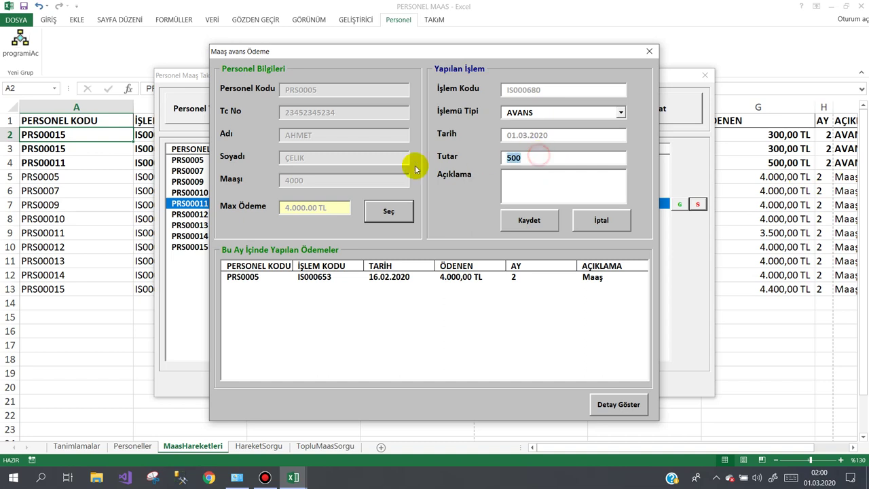
{"action": "type", "text": "900"}
{"action": "left_click", "coordinate": [520, 177]}
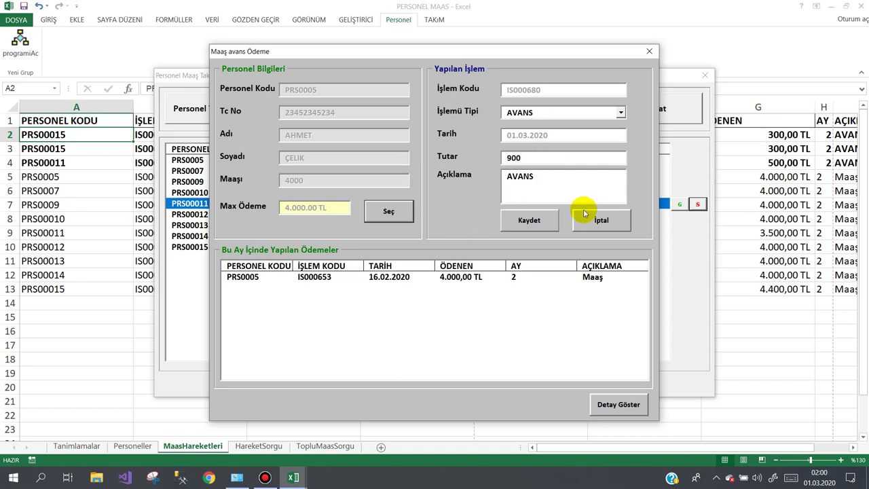
{"action": "left_click", "coordinate": [529, 220]}
{"action": "left_click", "coordinate": [429, 277]}
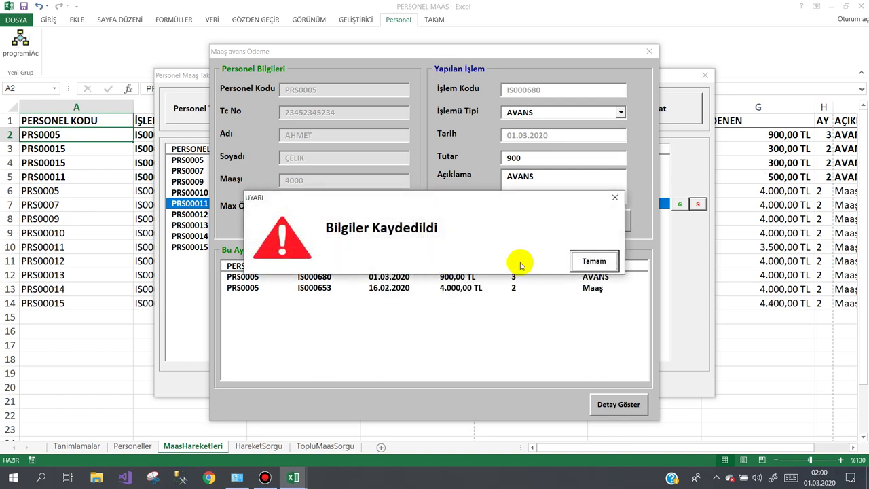
{"action": "left_click", "coordinate": [595, 260]}
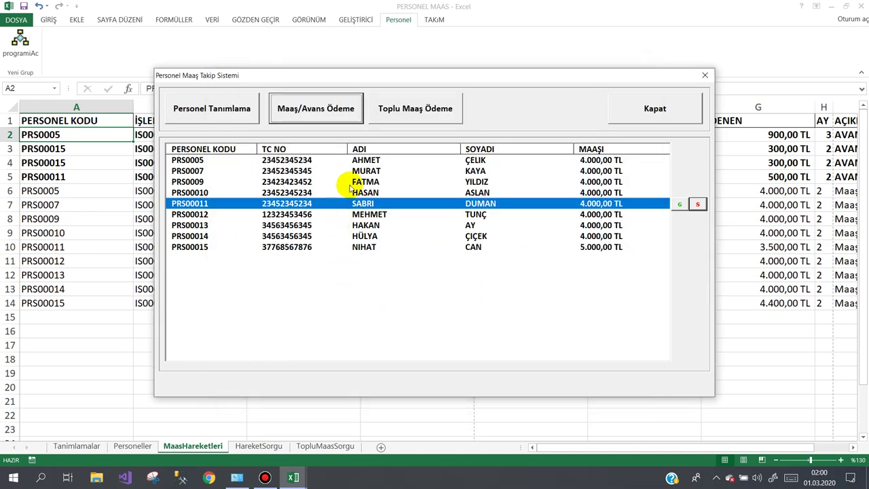
Print March's bulk salary list to a PDF using the suggested file name.
{"action": "left_click", "coordinate": [412, 108]}
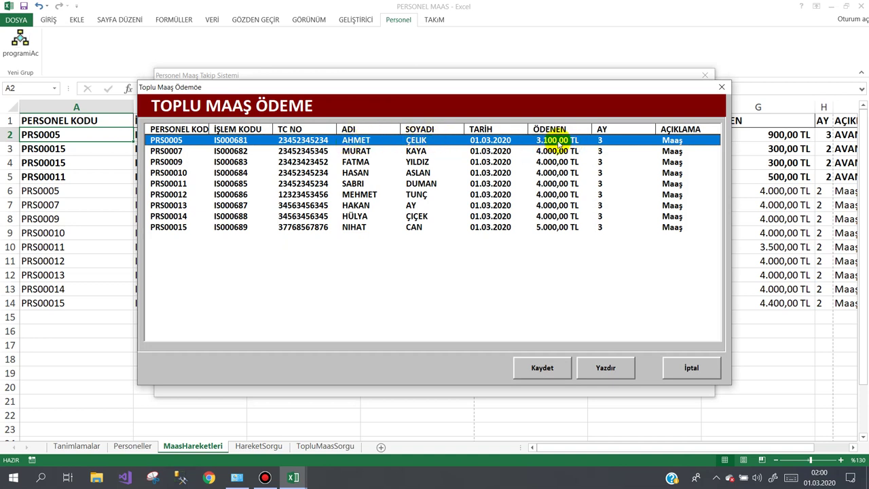
{"action": "left_click", "coordinate": [600, 371]}
{"action": "type", "text": "MART ODEMEELRI"}
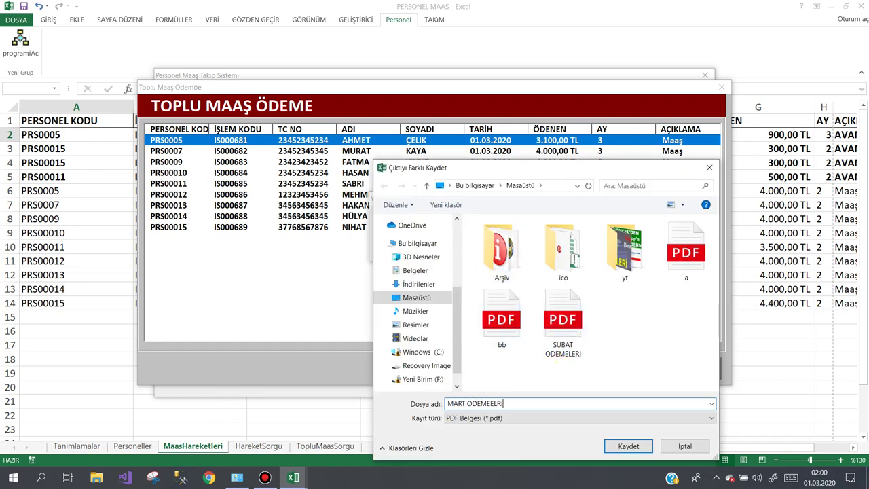
{"action": "key", "text": "Return"}
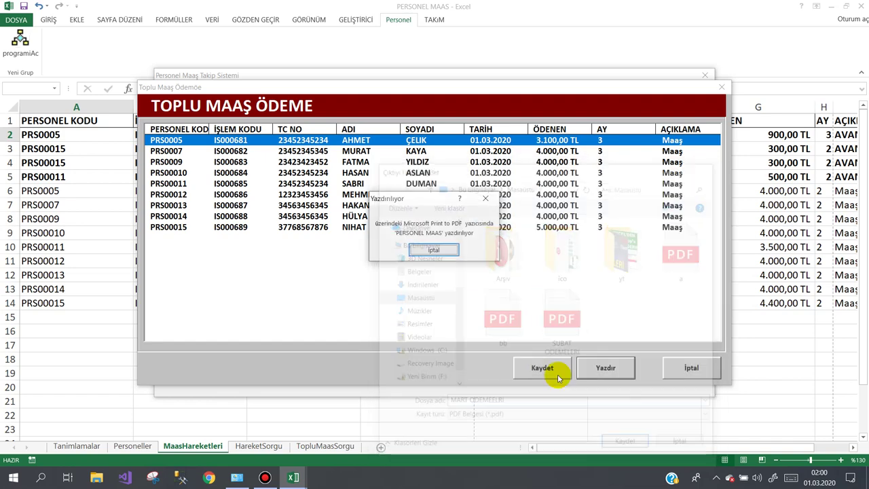
Save the nine March bulk payments, including 3.100 TL for PRS0005, to the sheet.
{"action": "left_click", "coordinate": [550, 374]}
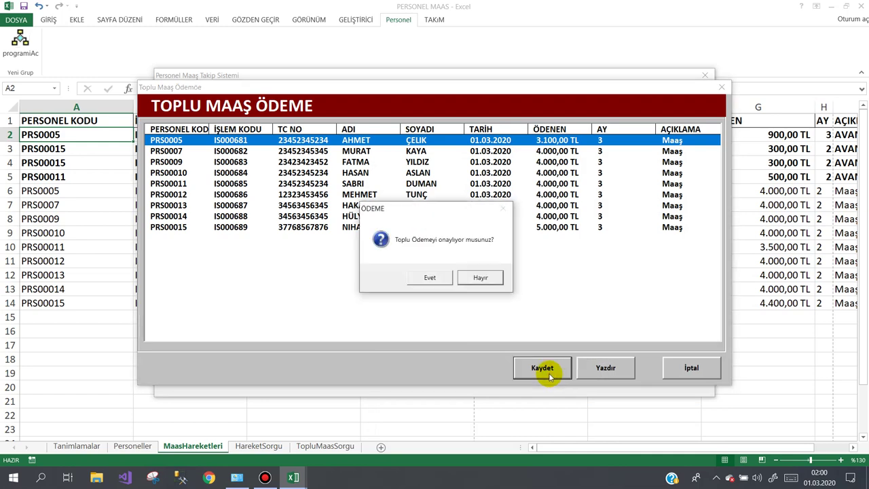
{"action": "left_click", "coordinate": [424, 277]}
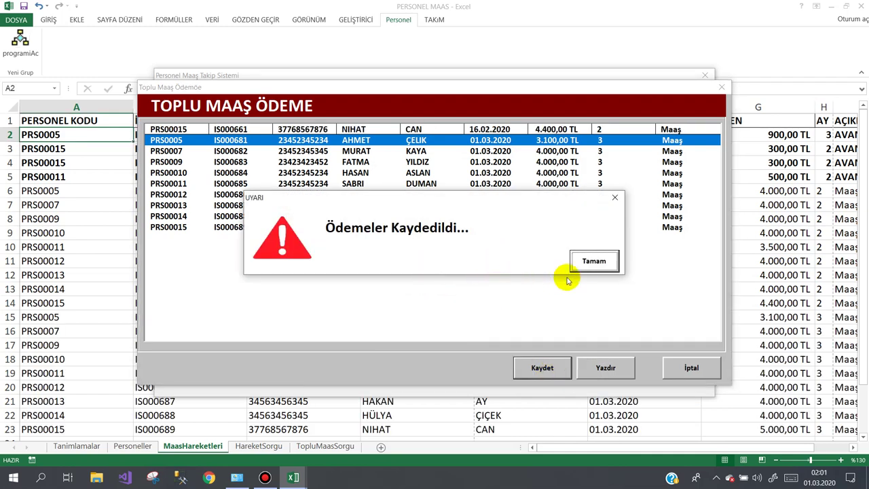
{"action": "left_click", "coordinate": [587, 263]}
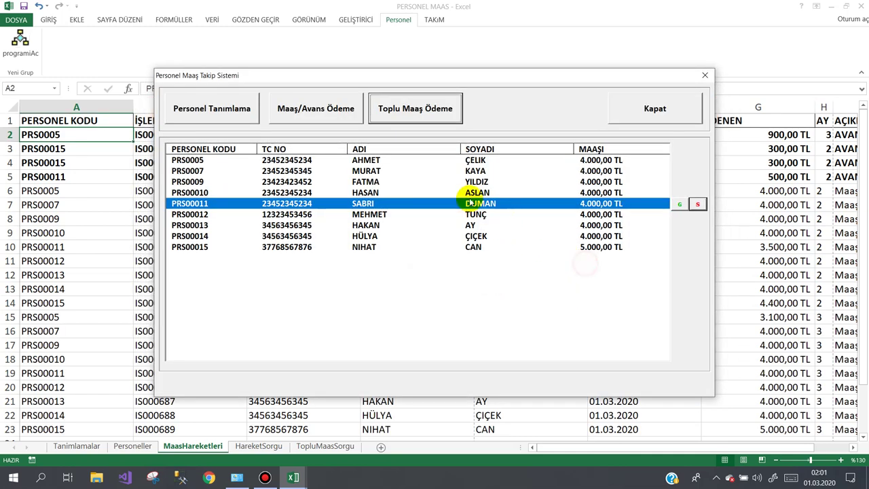
{"action": "left_click", "coordinate": [303, 113]}
{"action": "left_click", "coordinate": [384, 208]}
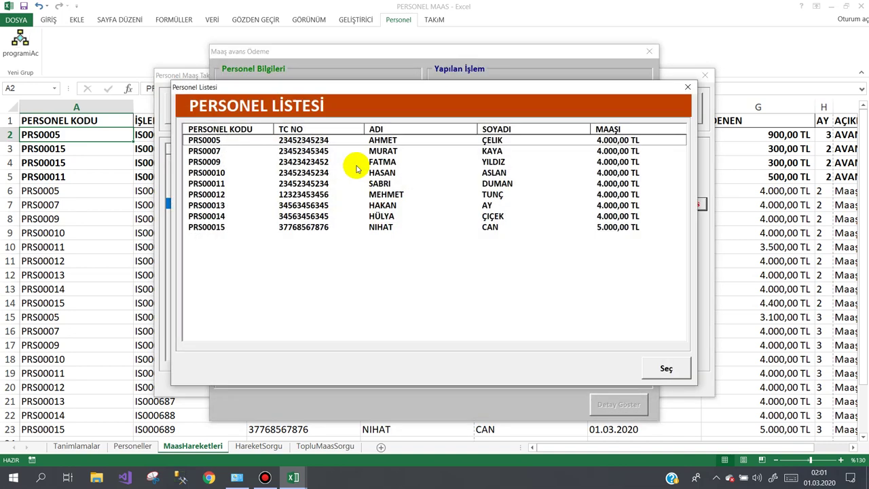
{"action": "double_click", "coordinate": [357, 140]}
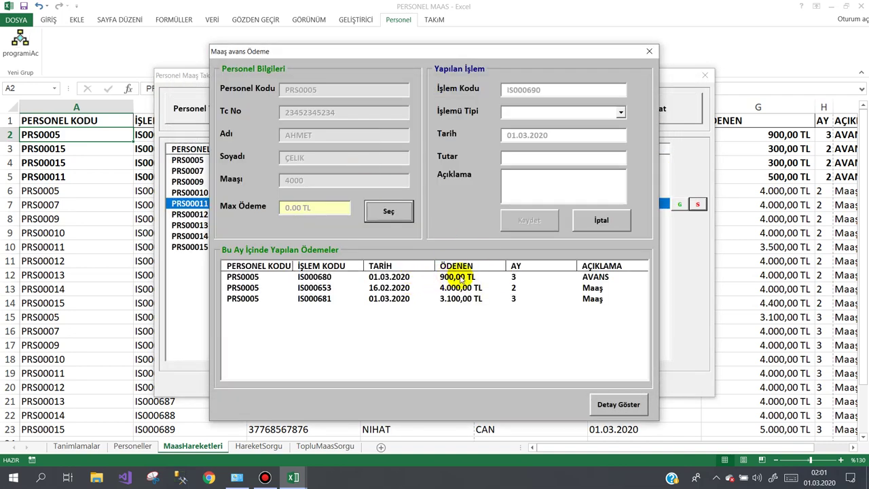
{"action": "left_click", "coordinate": [485, 275]}
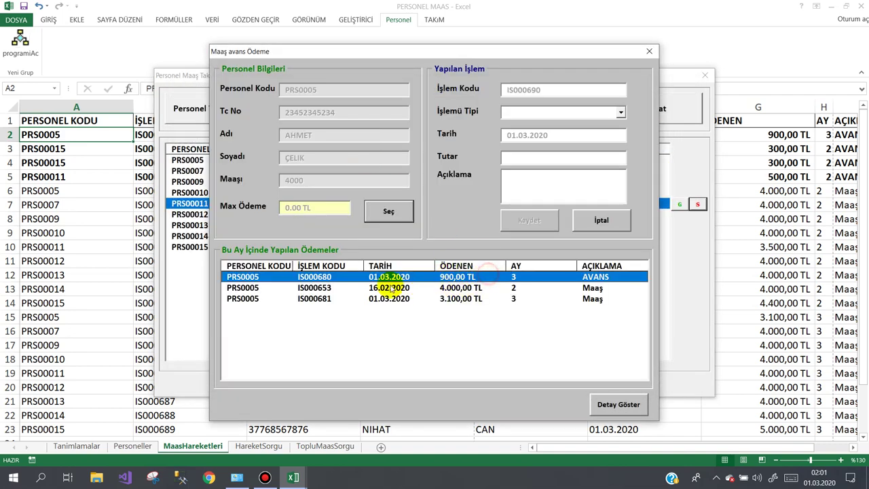
{"action": "left_click", "coordinate": [569, 288]}
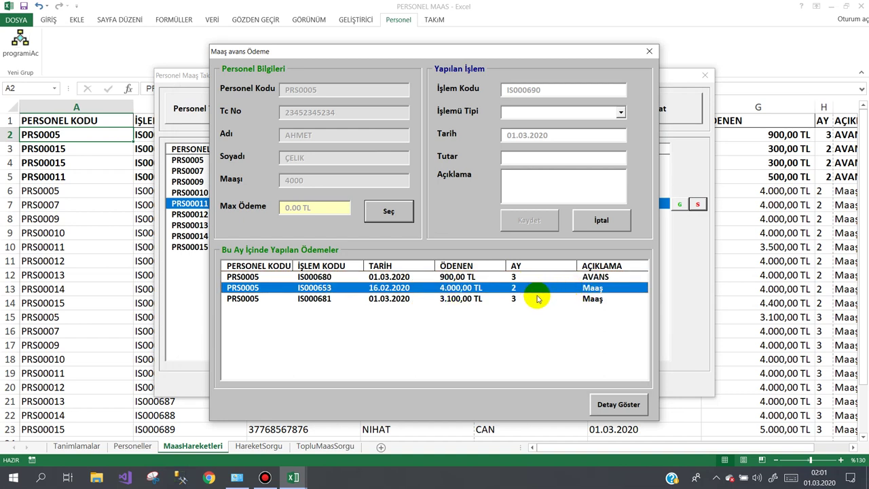
{"action": "left_click", "coordinate": [537, 299]}
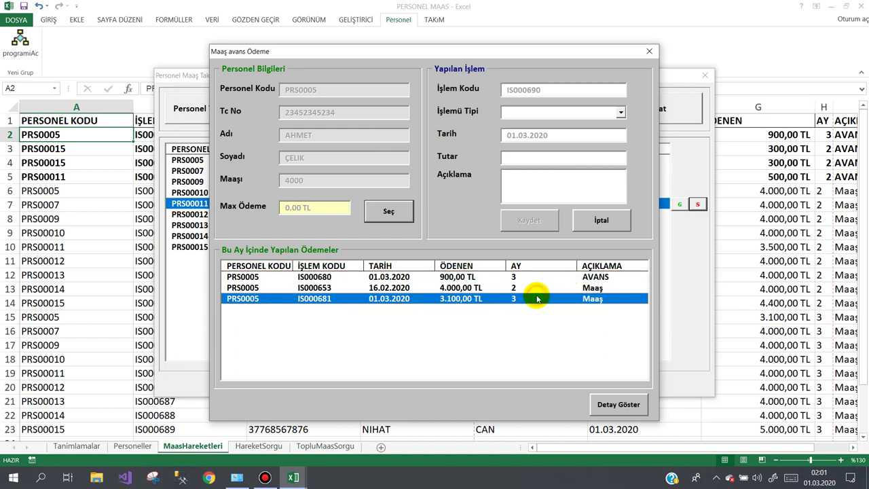
{"action": "left_click", "coordinate": [605, 405]}
{"action": "left_click", "coordinate": [687, 76]}
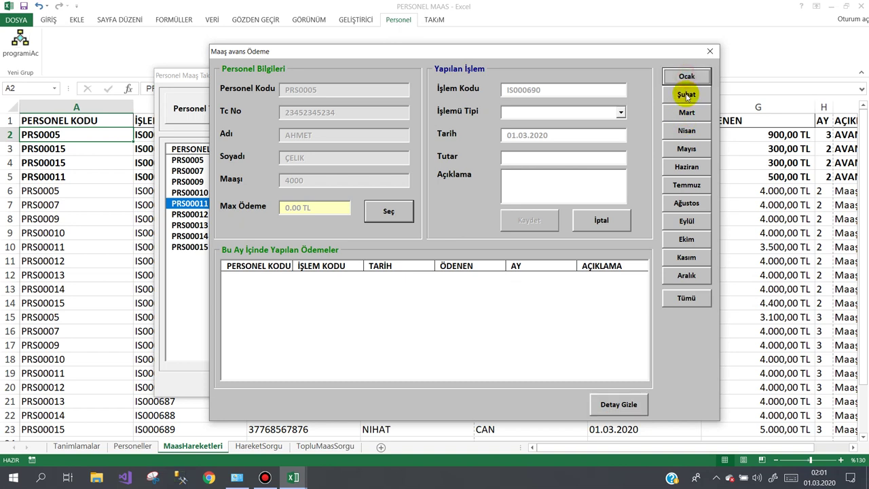
{"action": "left_click", "coordinate": [686, 95]}
{"action": "left_click", "coordinate": [687, 113]}
{"action": "left_click", "coordinate": [686, 131]}
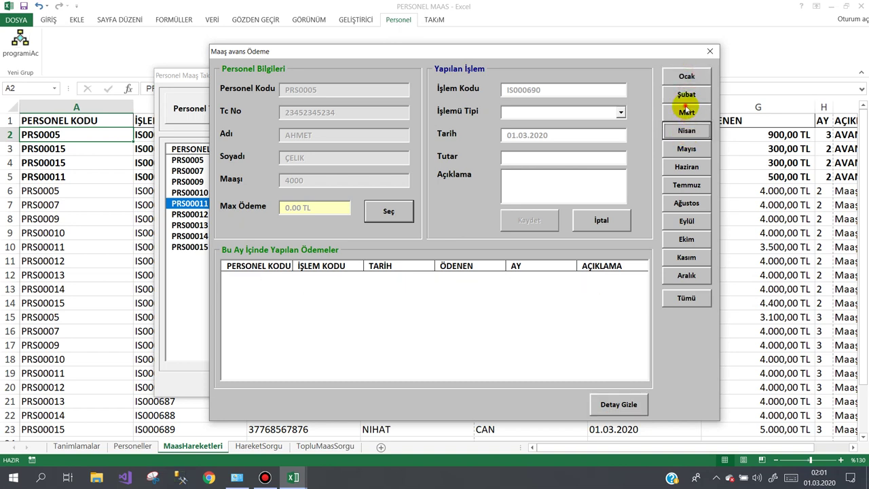
{"action": "left_click", "coordinate": [687, 112]}
{"action": "left_click", "coordinate": [687, 94]}
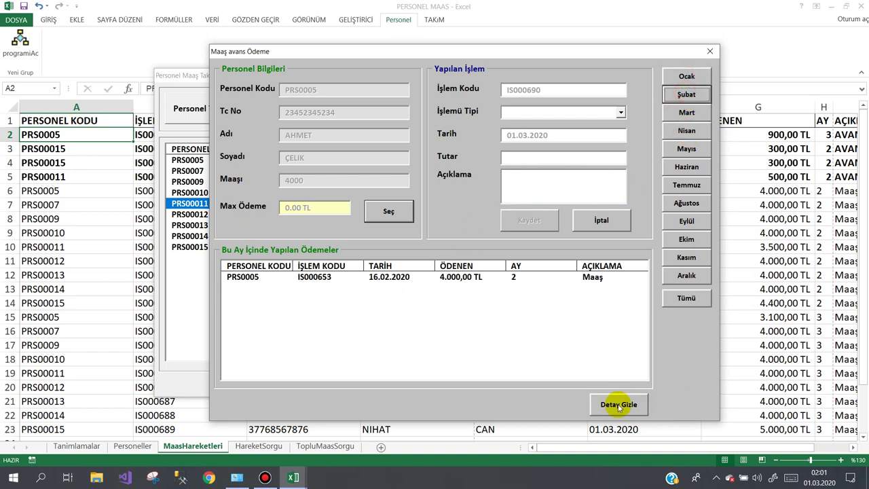
{"action": "left_click", "coordinate": [619, 405]}
Close the payroll forms after the already-paid warning and inspect the MaasHareketleri rows from cell C5.
{"action": "left_click", "coordinate": [627, 219]}
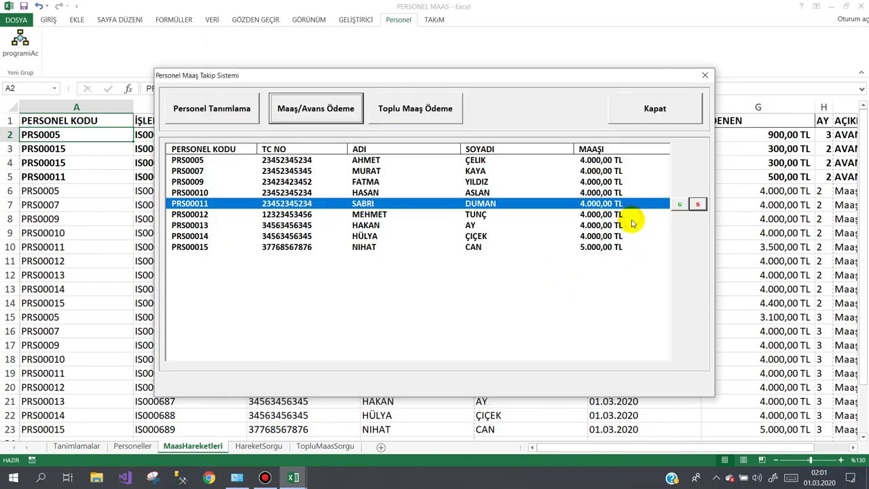
{"action": "left_click", "coordinate": [442, 114]}
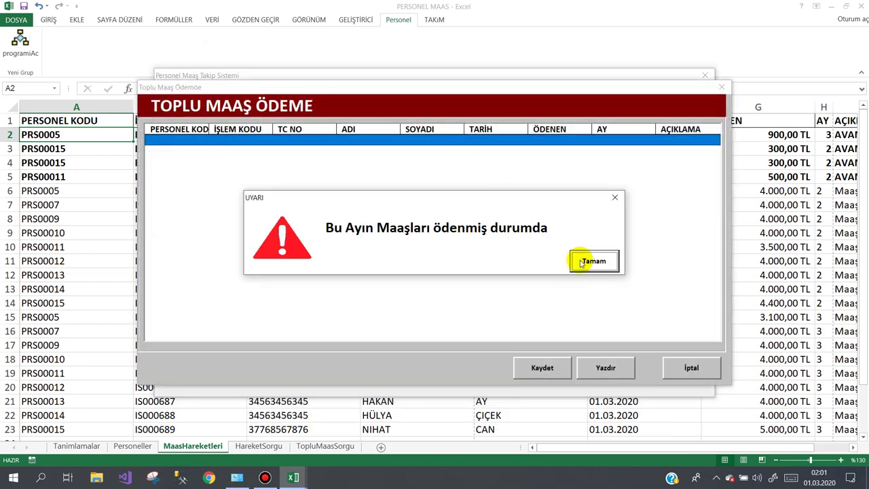
{"action": "left_click", "coordinate": [582, 263]}
{"action": "left_click", "coordinate": [680, 120]}
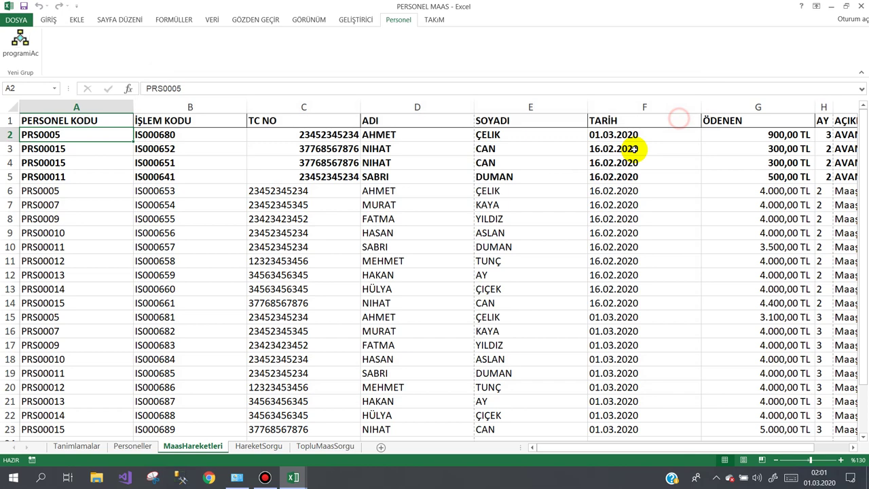
{"action": "left_click", "coordinate": [294, 175]}
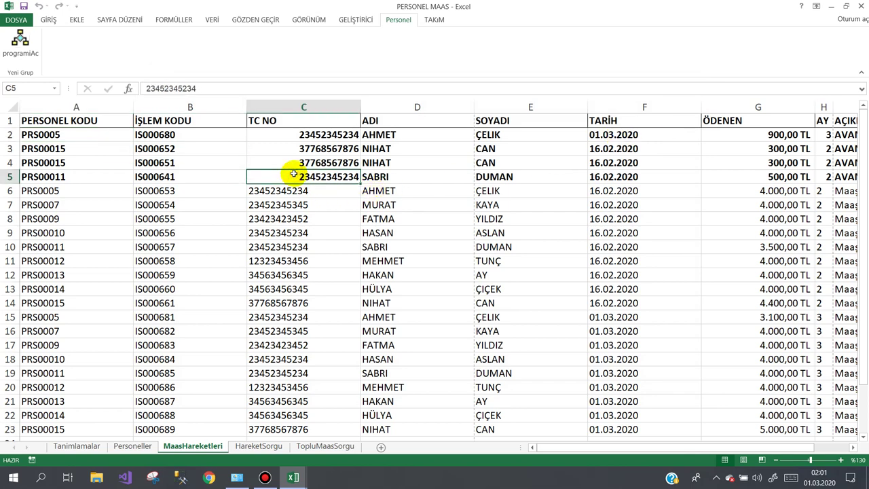
{"action": "scroll", "coordinate": [285, 166], "scroll_direction": "down", "scroll_amount": 4}
{"action": "scroll", "coordinate": [297, 177], "scroll_direction": "up", "scroll_amount": 4}
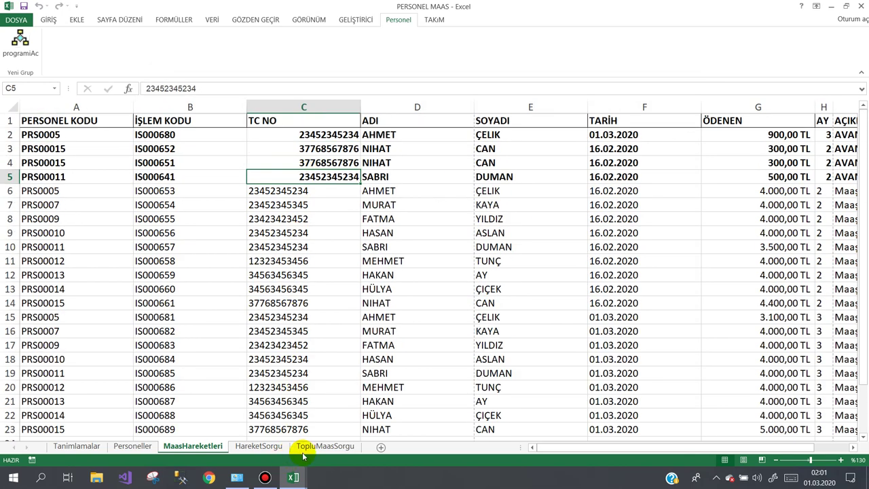
Browse the frmTopluMaas, frmOdeme and frmPersonelListesi form designs and their list boxes.
{"action": "mouse_move", "coordinate": [301, 482]}
{"action": "left_click", "coordinate": [326, 411]}
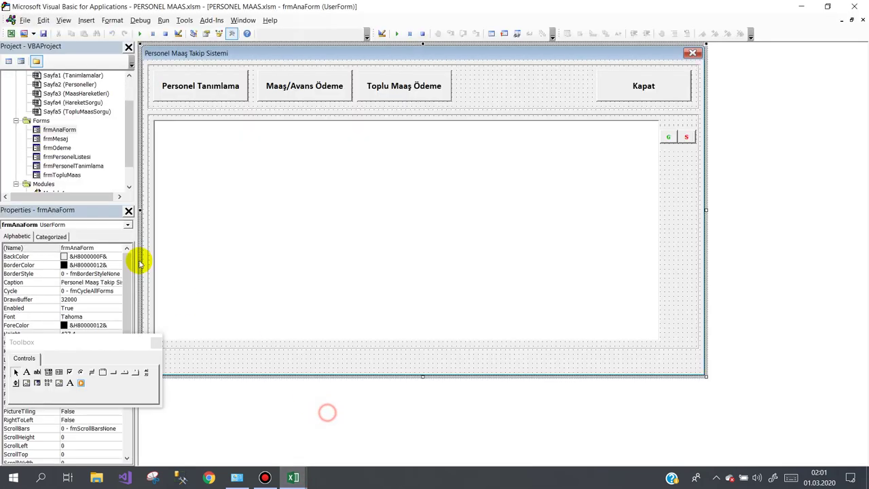
{"action": "double_click", "coordinate": [66, 177]}
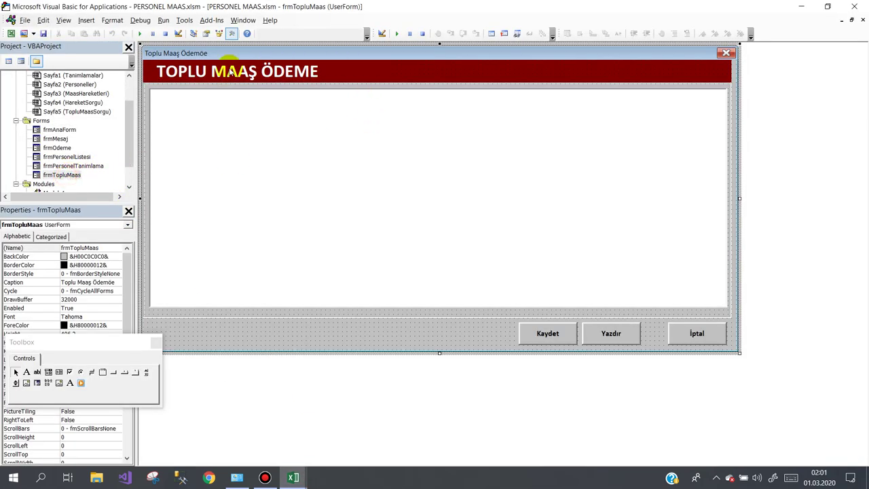
{"action": "left_click_drag", "start_coordinate": [107, 342], "coordinate": [473, 397]}
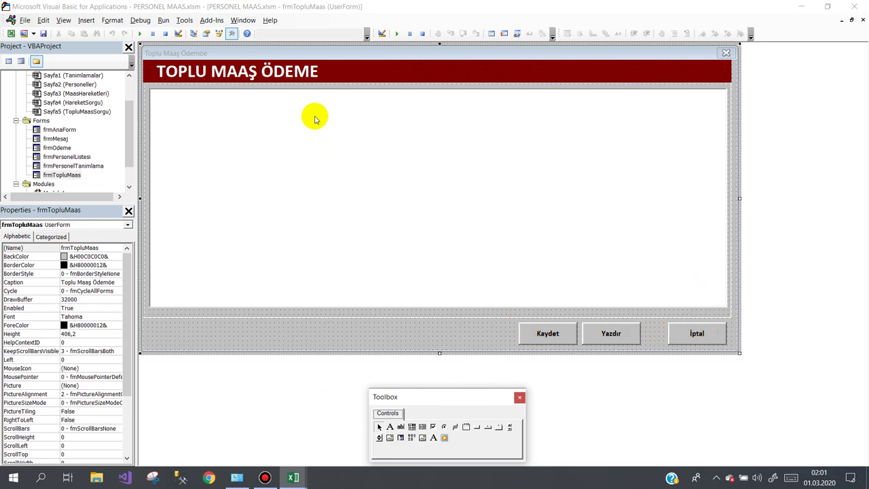
{"action": "left_click", "coordinate": [252, 121]}
{"action": "left_click_drag", "start_coordinate": [51, 248], "coordinate": [82, 248]}
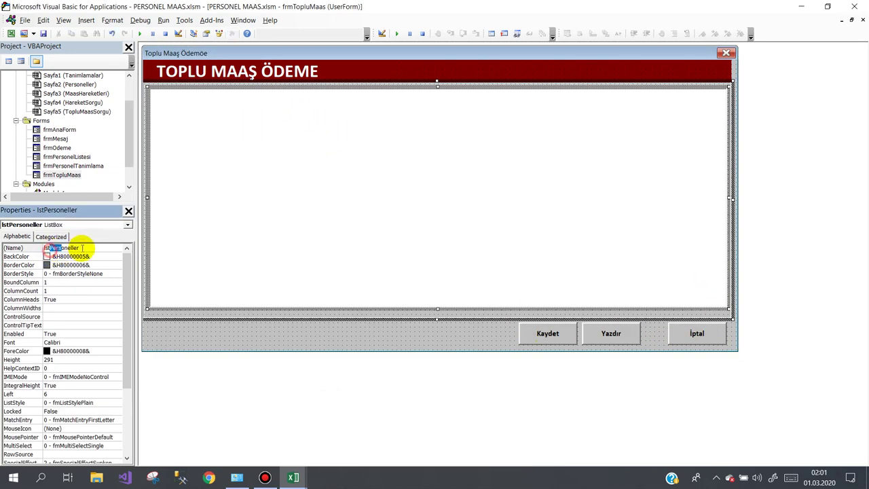
{"action": "double_click", "coordinate": [53, 149]}
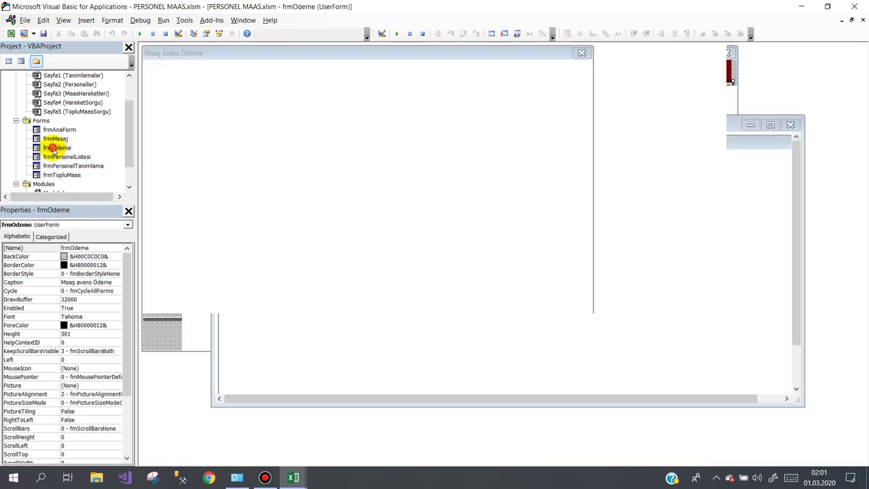
{"action": "left_click", "coordinate": [229, 277]}
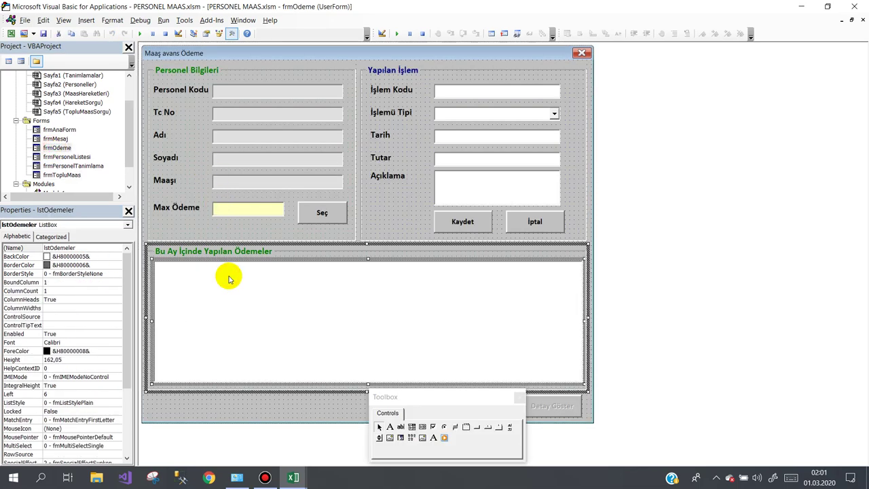
{"action": "double_click", "coordinate": [66, 157]}
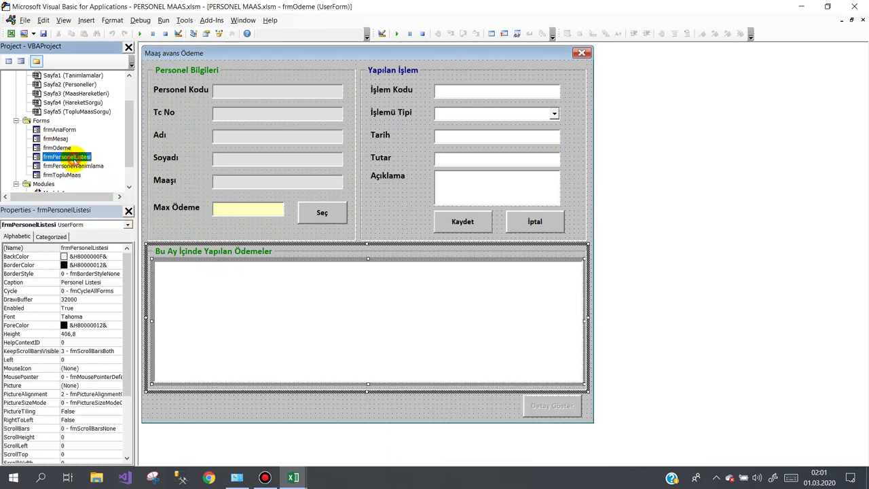
{"action": "left_click", "coordinate": [268, 130]}
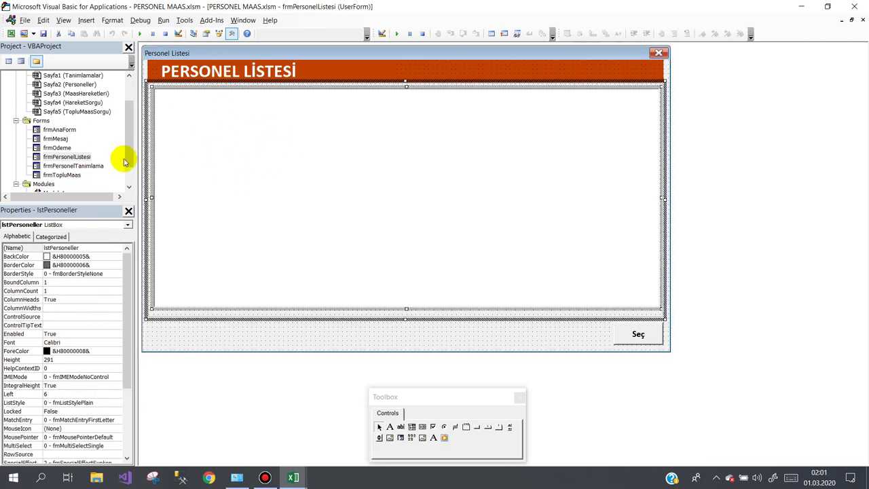
On frmTopluMaas, check the İptal, Yazdır and Kaydet buttons and view the btnYazdir_Click code.
{"action": "double_click", "coordinate": [66, 174]}
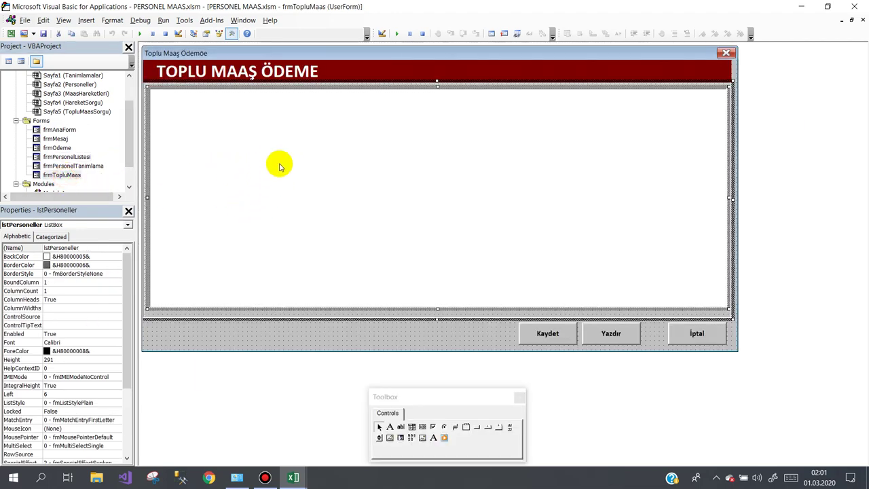
{"action": "left_click", "coordinate": [85, 248]}
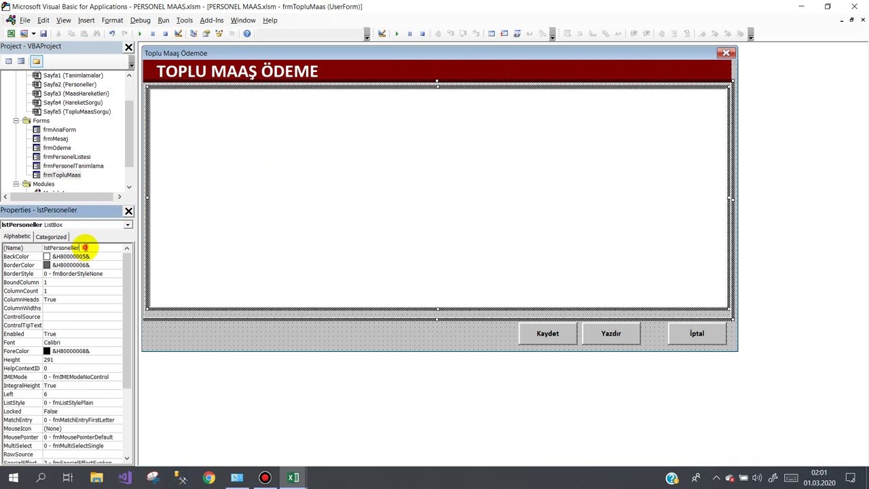
{"action": "left_click", "coordinate": [693, 333]}
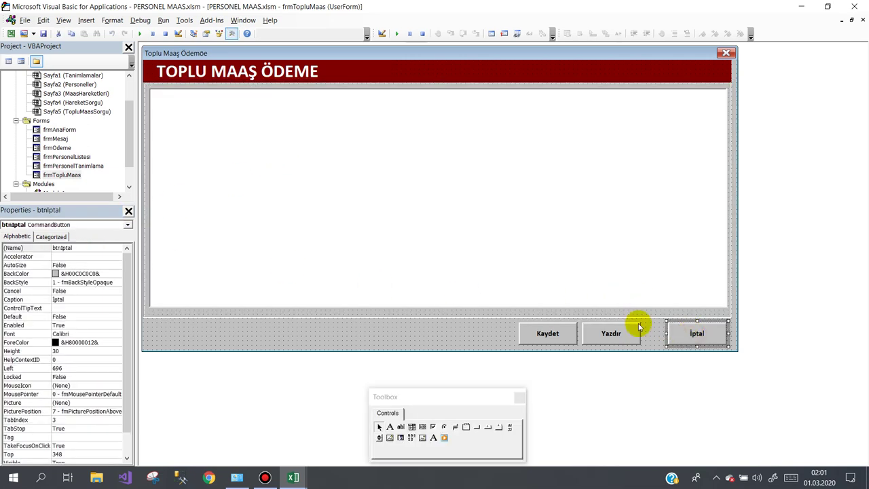
{"action": "left_click", "coordinate": [613, 333]}
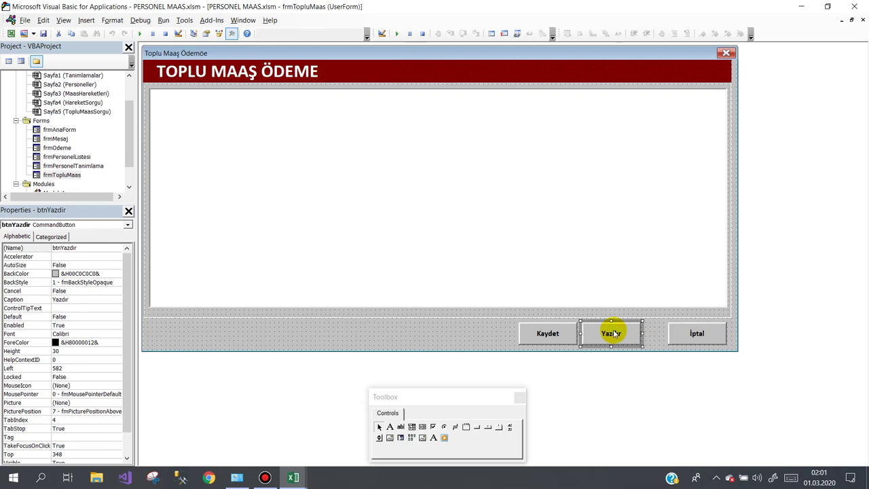
{"action": "left_click", "coordinate": [540, 339]}
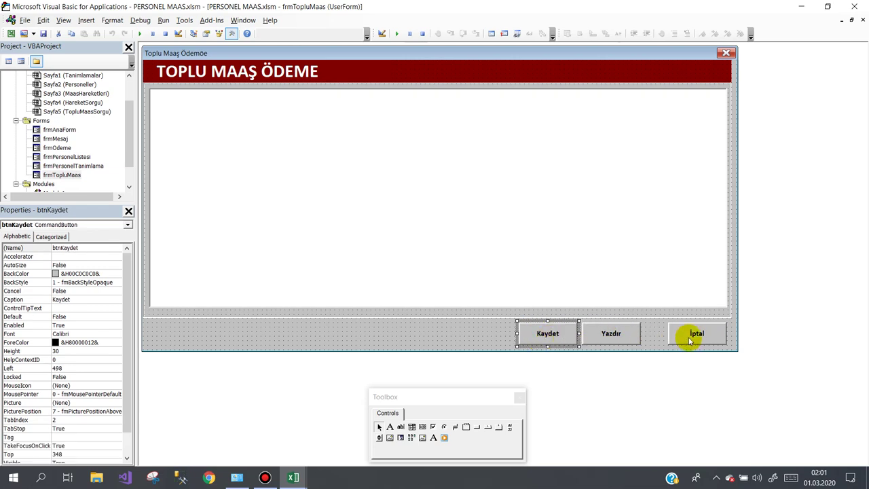
{"action": "left_click", "coordinate": [694, 336]}
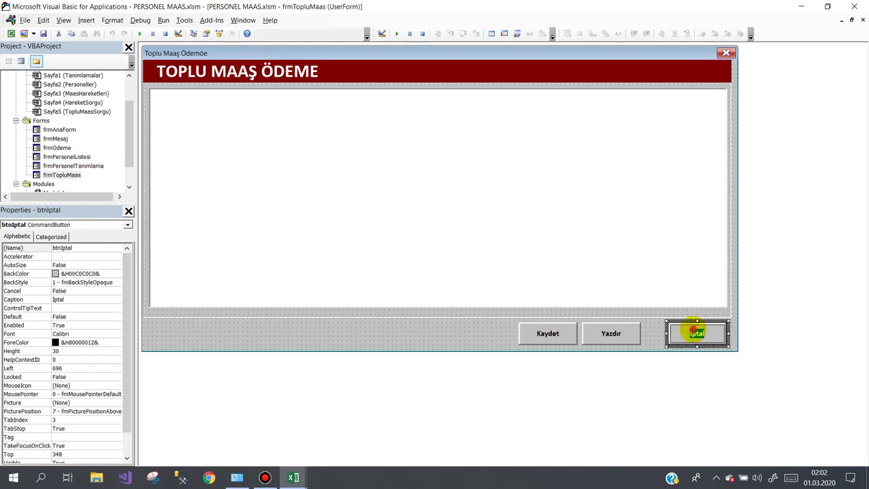
{"action": "left_click", "coordinate": [690, 333]}
{"action": "double_click", "coordinate": [691, 332]}
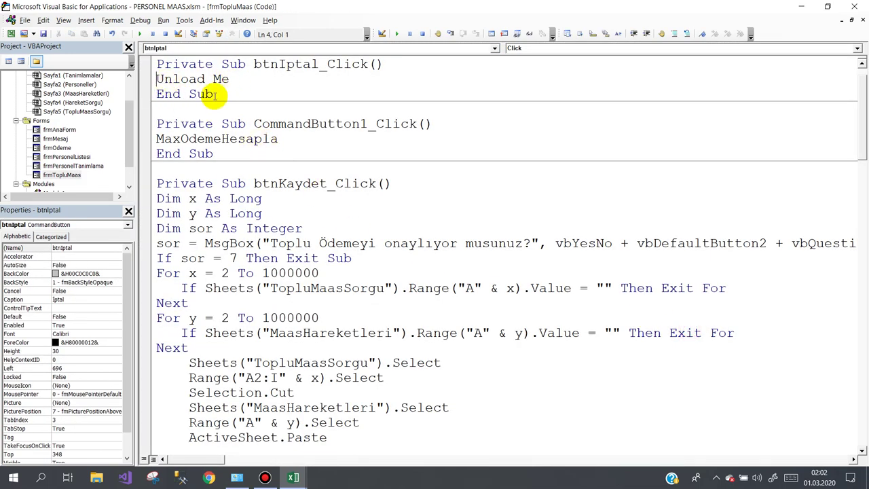
{"action": "double_click", "coordinate": [68, 176]}
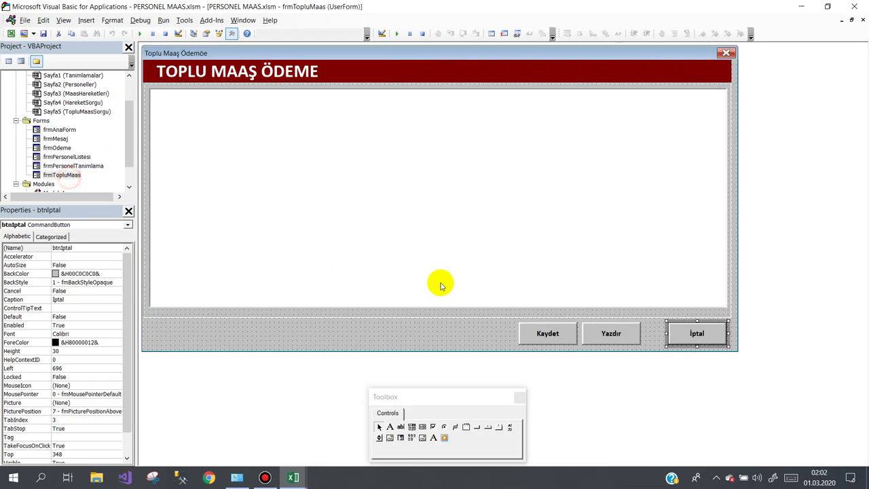
{"action": "double_click", "coordinate": [605, 334]}
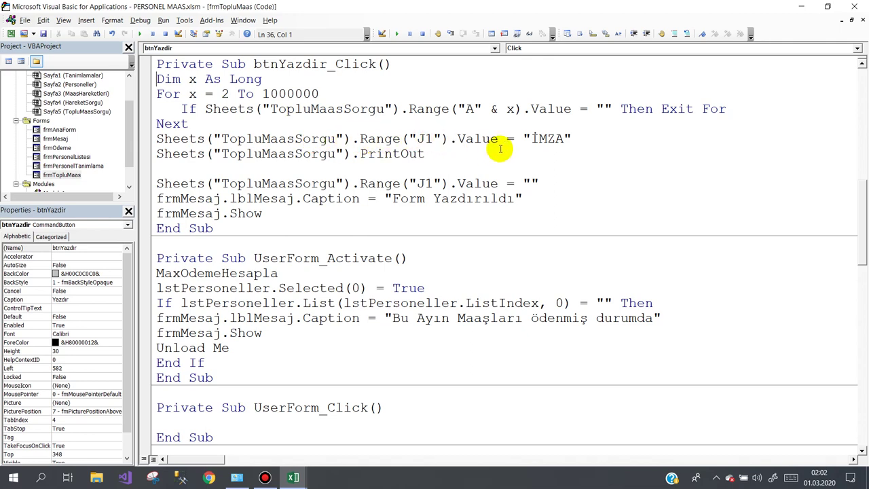
{"action": "left_click", "coordinate": [802, 6]}
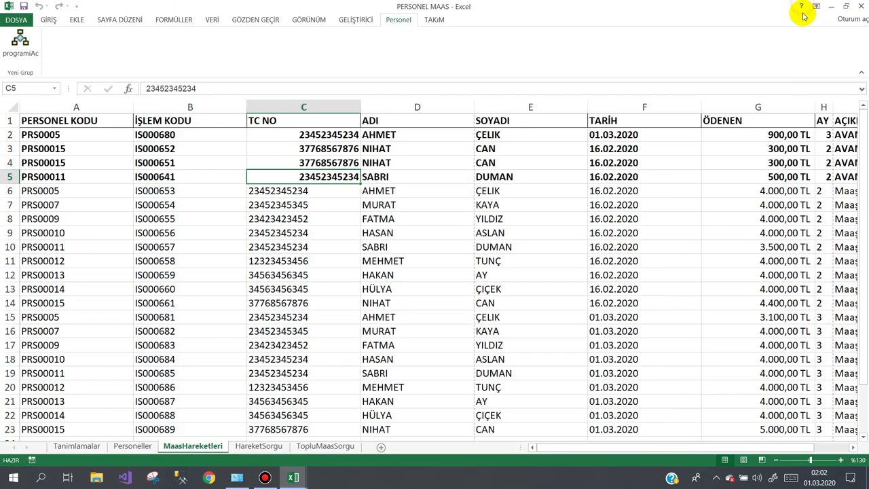
{"action": "left_click", "coordinate": [832, 9]}
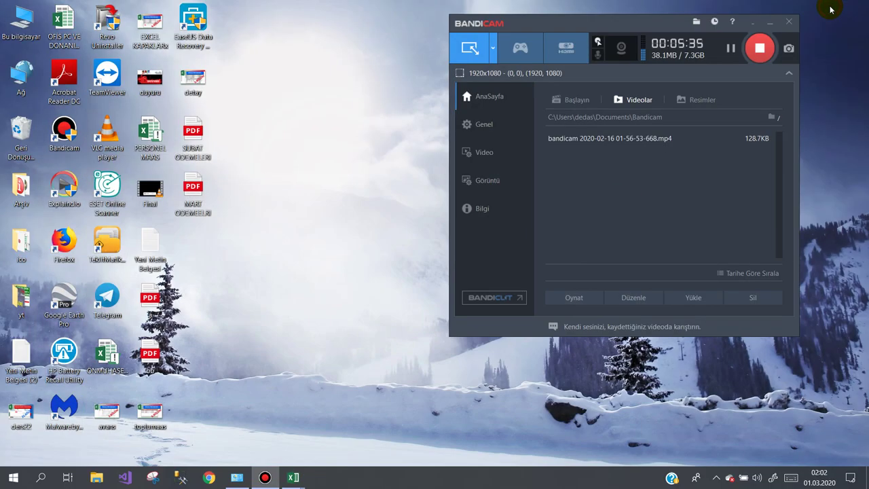
{"action": "double_click", "coordinate": [194, 189]}
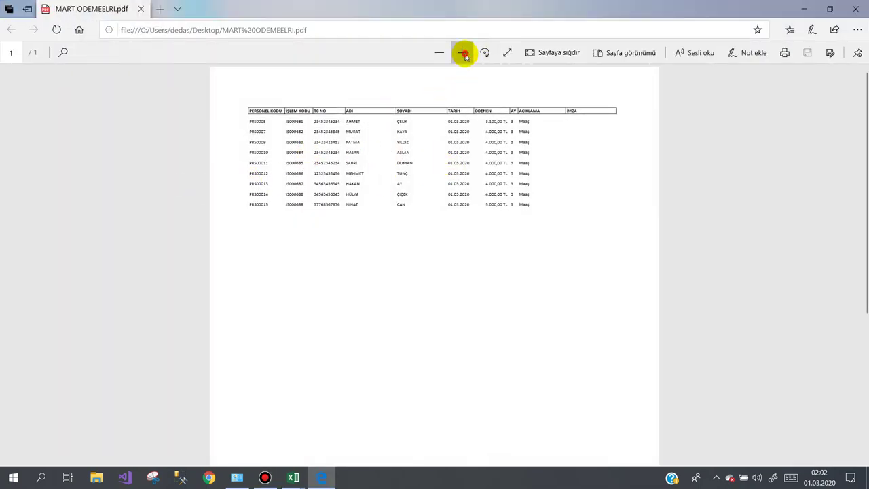
{"action": "left_click", "coordinate": [464, 53]}
{"action": "scroll", "coordinate": [464, 143], "scroll_direction": "up", "scroll_amount": 2}
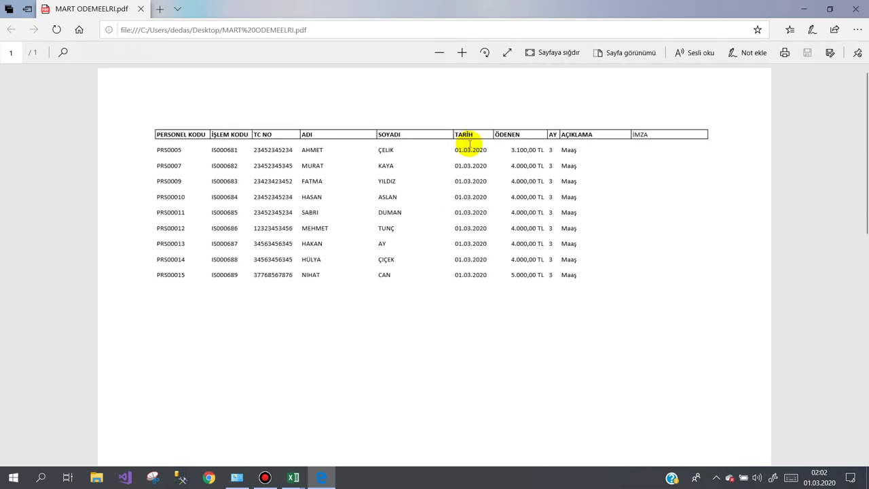
{"action": "left_click", "coordinate": [856, 9]}
{"action": "mouse_move", "coordinate": [294, 476]}
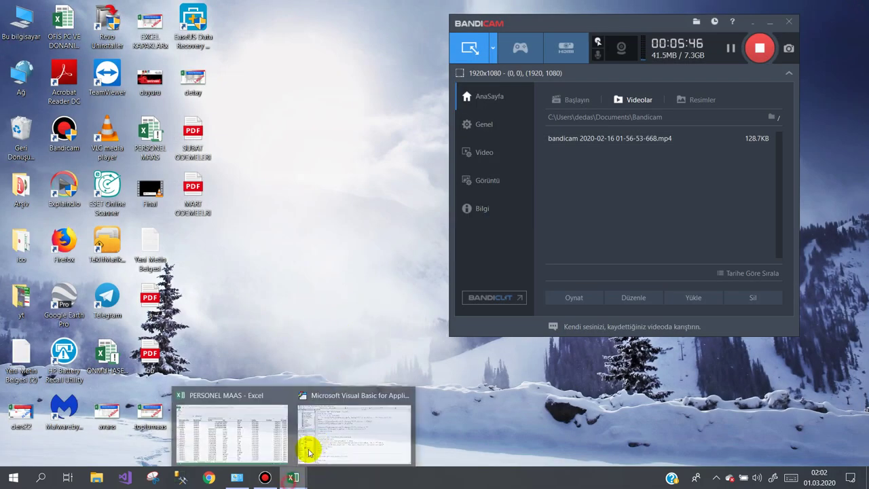
{"action": "left_click", "coordinate": [340, 423]}
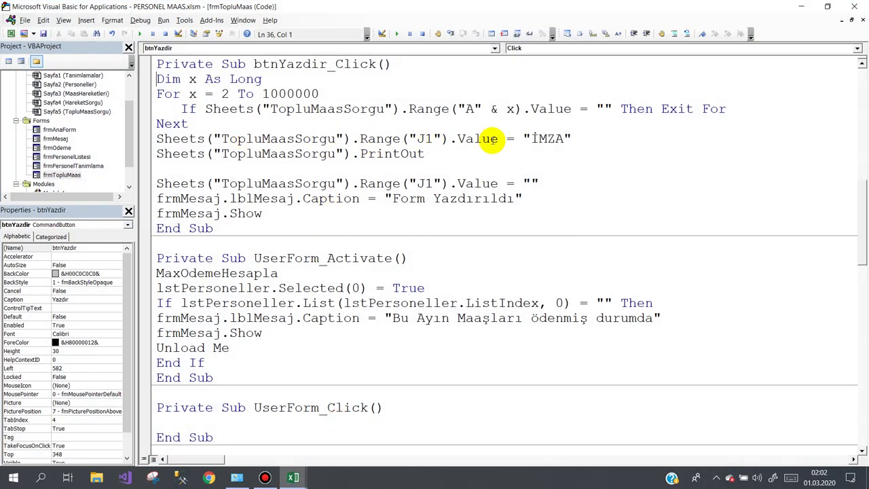
Walk through the print routine's İMZA line, PrintOut line, message and J1 reset lines.
{"action": "left_click", "coordinate": [540, 139]}
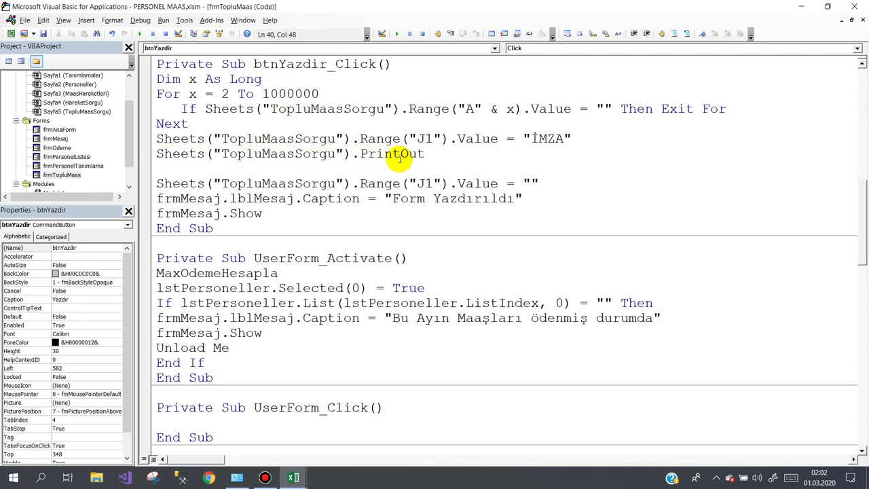
{"action": "left_click_drag", "start_coordinate": [429, 155], "coordinate": [175, 158]}
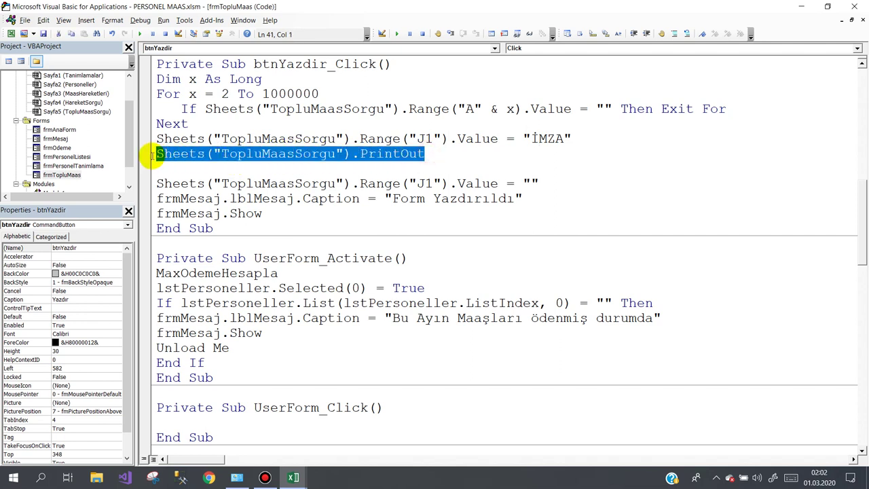
{"action": "left_click", "coordinate": [443, 157]}
{"action": "type", "text": "' SAYFAYI YAZDIR"}
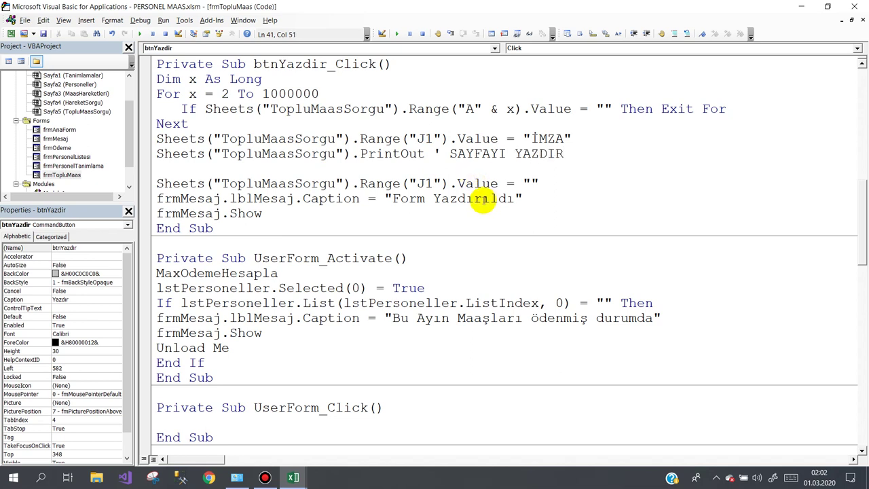
{"action": "left_click", "coordinate": [482, 198]}
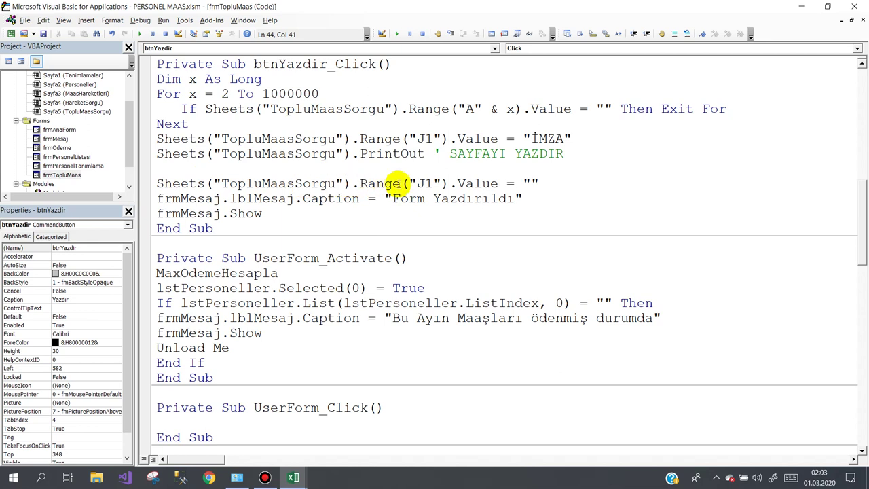
{"action": "double_click", "coordinate": [530, 183]}
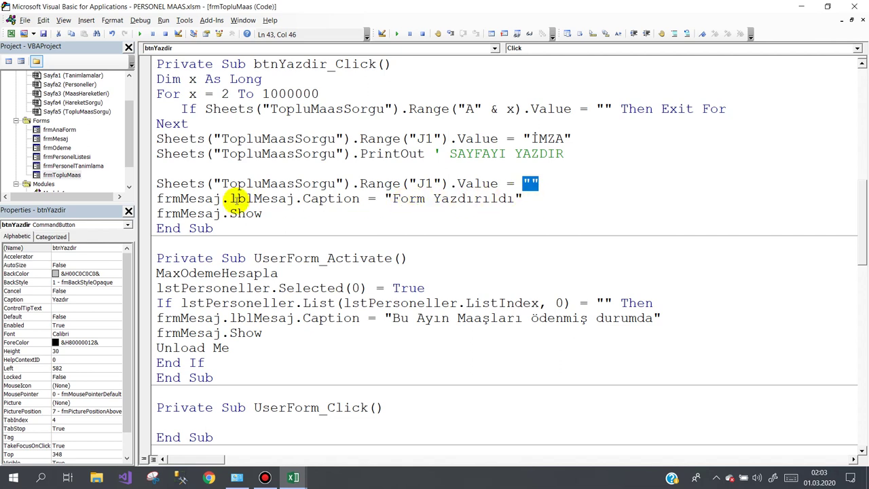
{"action": "left_click", "coordinate": [273, 213]}
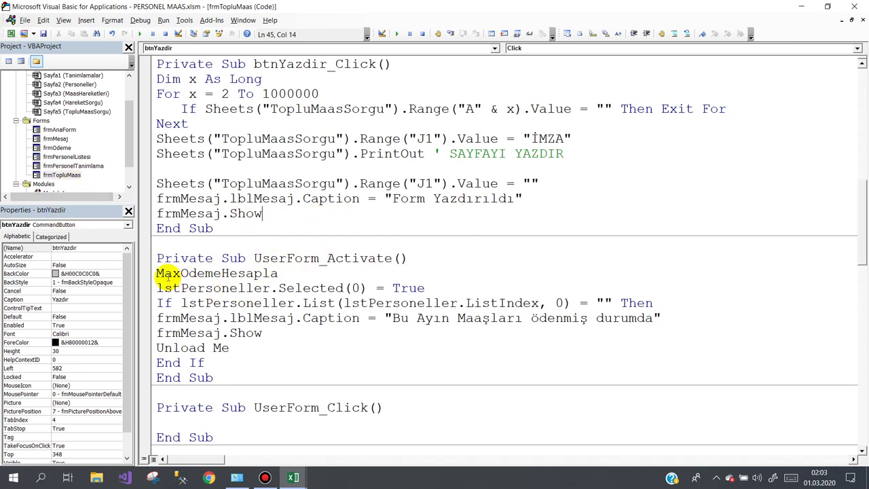
Review the statements in the UserForm_Activate body.
{"action": "mouse_move", "coordinate": [157, 272]}
{"action": "left_mouse_down"}
{"action": "mouse_move", "coordinate": [268, 333]}
{"action": "mouse_move", "coordinate": [277, 349]}
{"action": "left_mouse_up"}
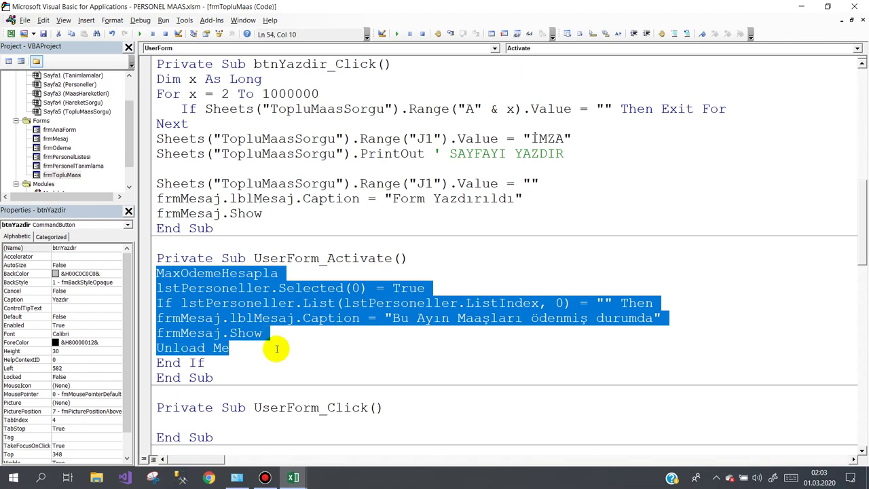
{"action": "scroll", "coordinate": [382, 246], "scroll_direction": "down", "scroll_amount": 1}
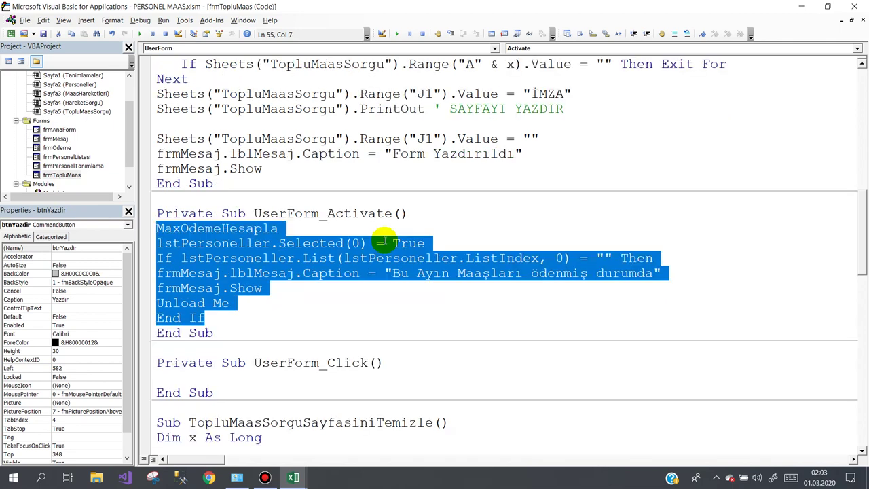
{"action": "scroll", "coordinate": [384, 240], "scroll_direction": "down", "scroll_amount": 1}
{"action": "left_click", "coordinate": [487, 175]}
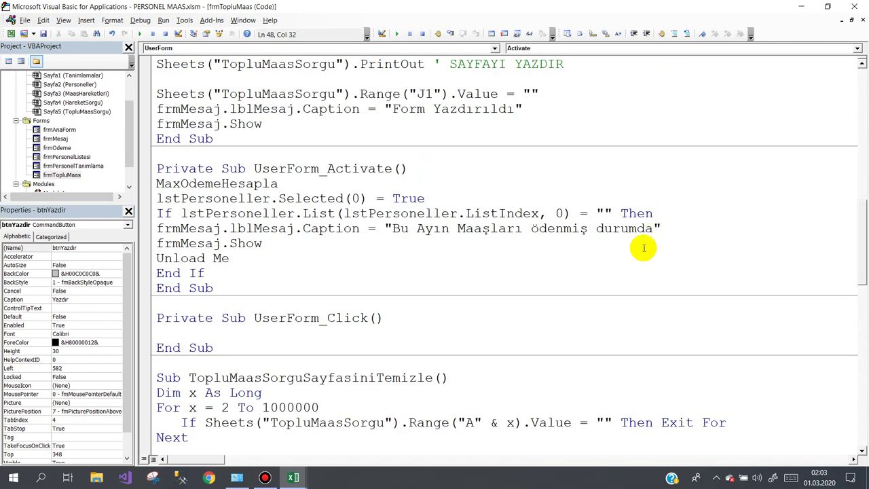
{"action": "key", "text": "Return"}
{"action": "type", "text": "'Form açıdığı zaman aağıdaki işlemleri yap"}
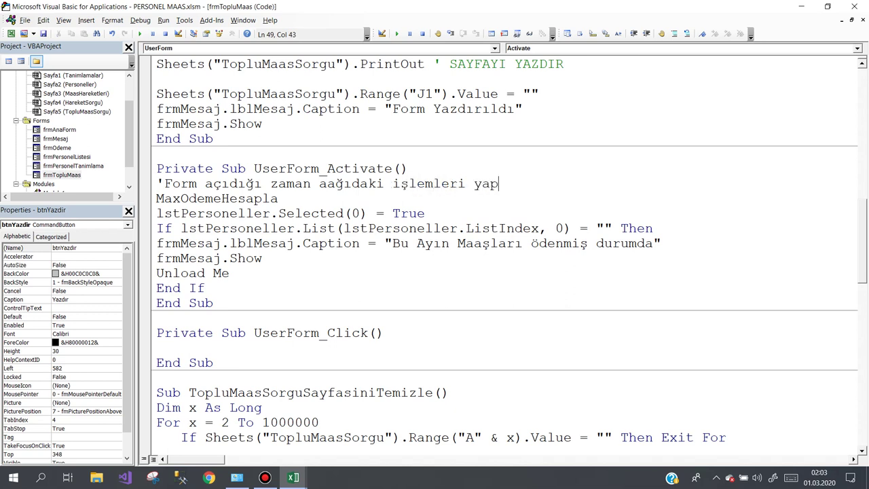
{"action": "left_click", "coordinate": [246, 259]}
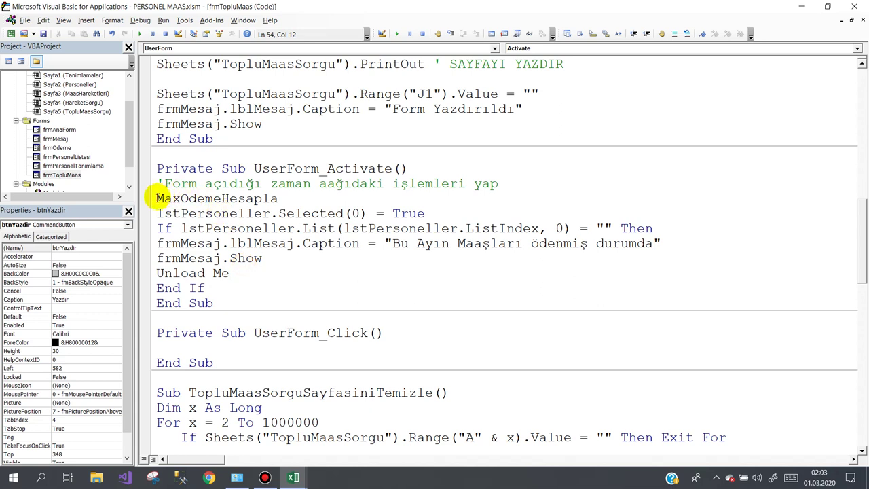
{"action": "left_click_drag", "start_coordinate": [157, 198], "coordinate": [277, 198]}
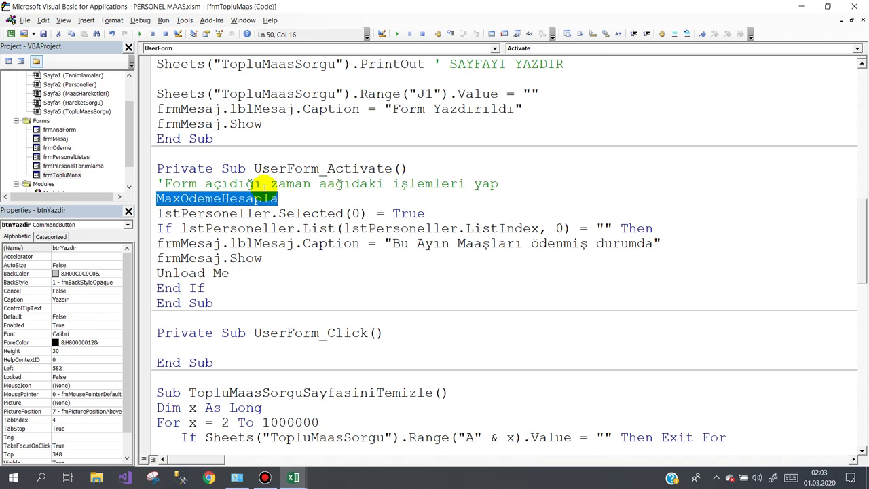
{"action": "left_click", "coordinate": [265, 477]}
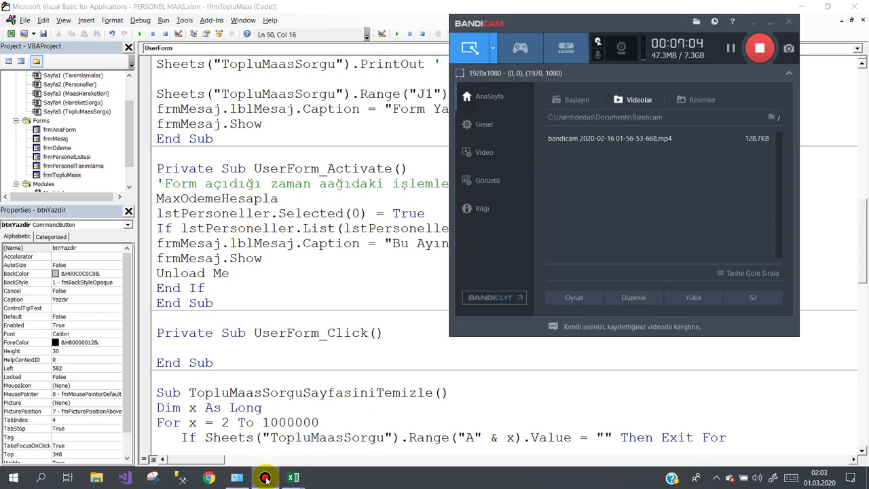
{"action": "left_click", "coordinate": [264, 477]}
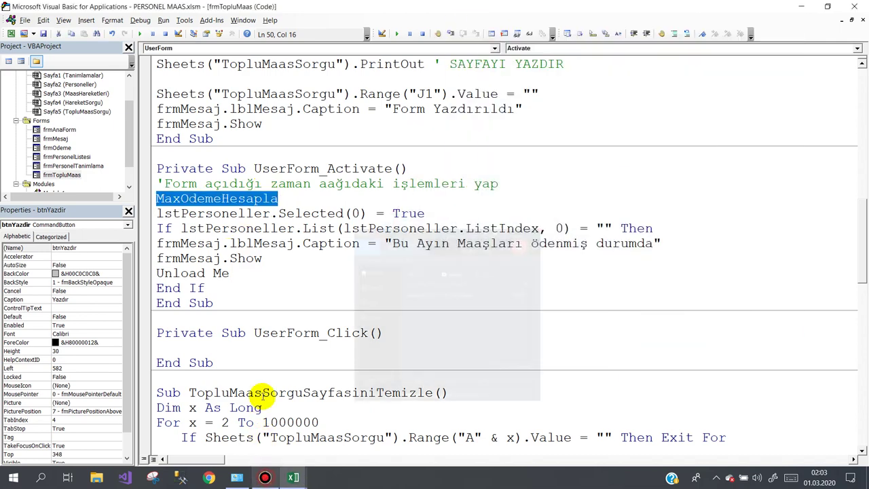
{"action": "left_click", "coordinate": [173, 198]}
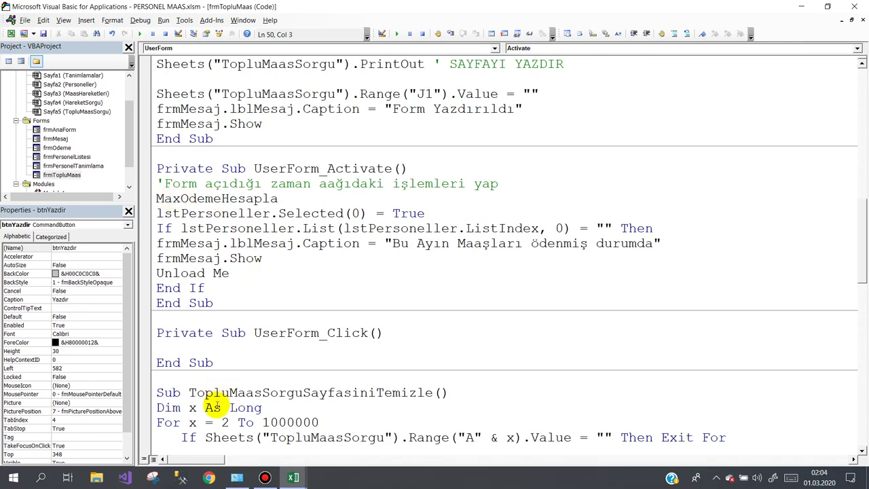
{"action": "scroll", "coordinate": [217, 404], "scroll_direction": "down", "scroll_amount": 1}
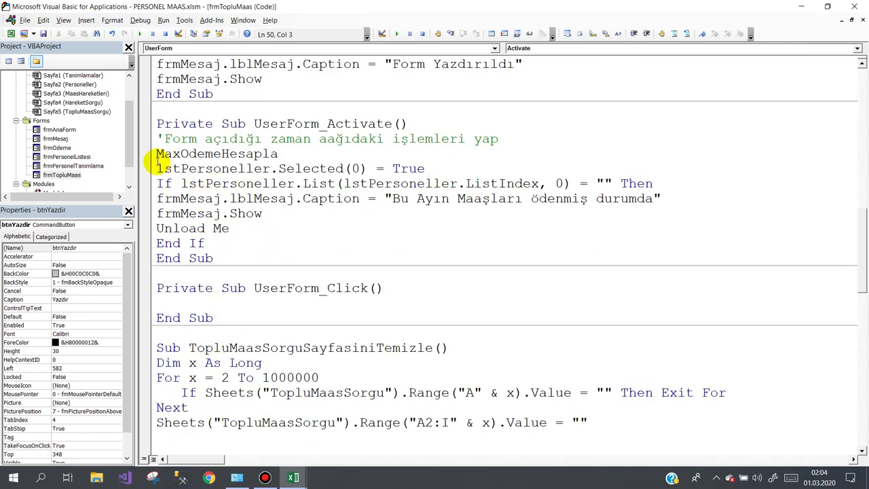
{"action": "left_click_drag", "start_coordinate": [157, 154], "coordinate": [270, 153]}
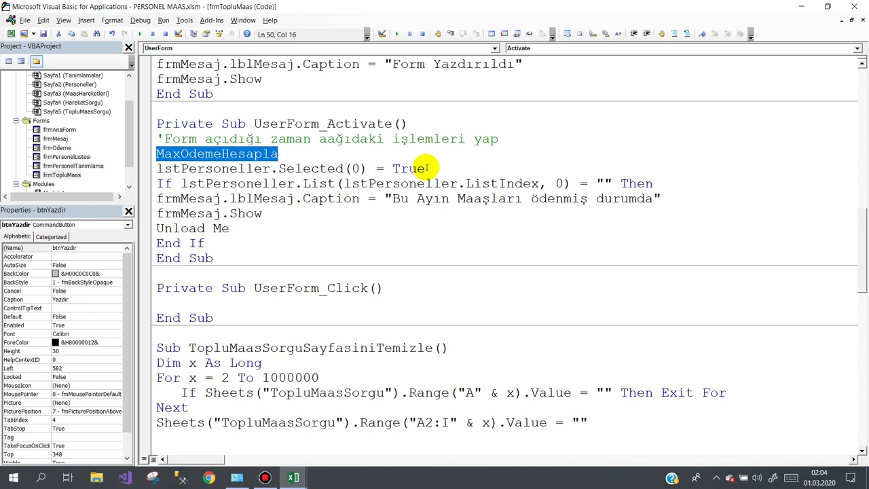
{"action": "left_click_drag", "start_coordinate": [428, 168], "coordinate": [180, 168]}
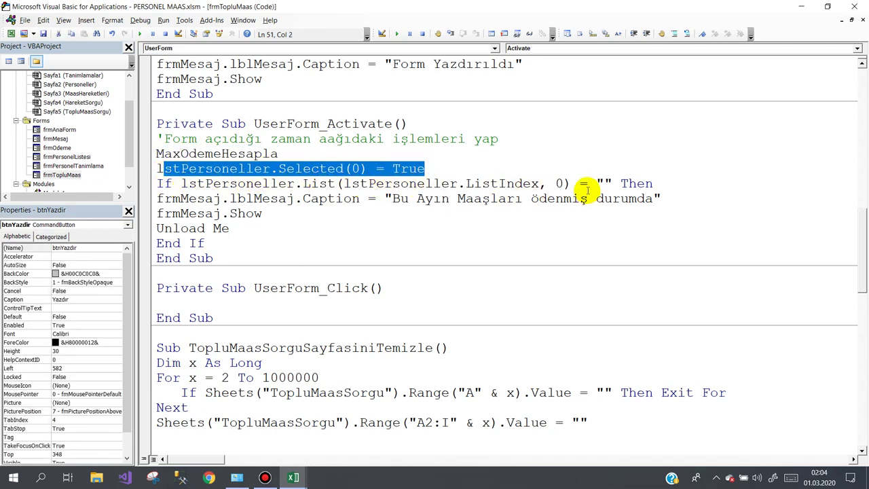
{"action": "left_click", "coordinate": [608, 182]}
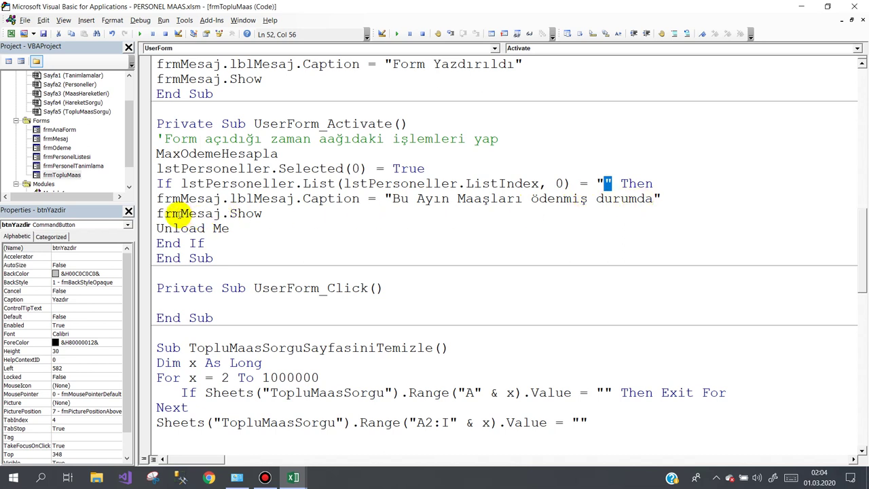
{"action": "left_click_drag", "start_coordinate": [179, 213], "coordinate": [204, 213]}
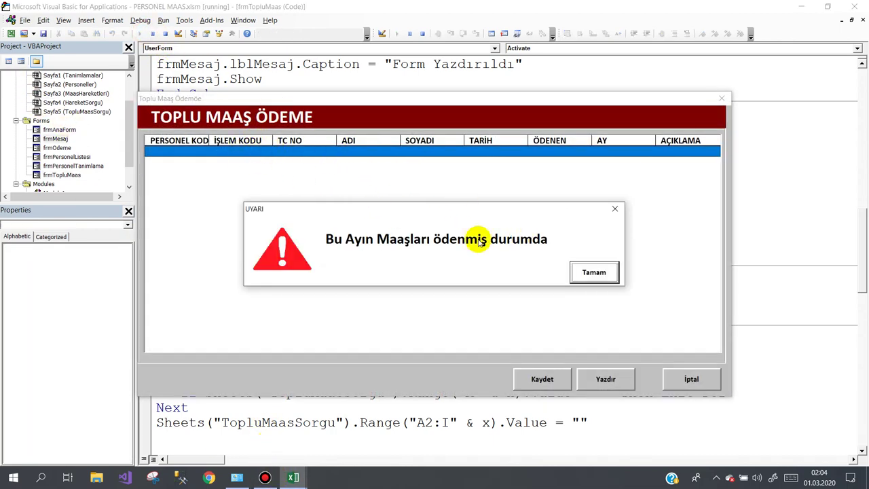
{"action": "left_click", "coordinate": [588, 269]}
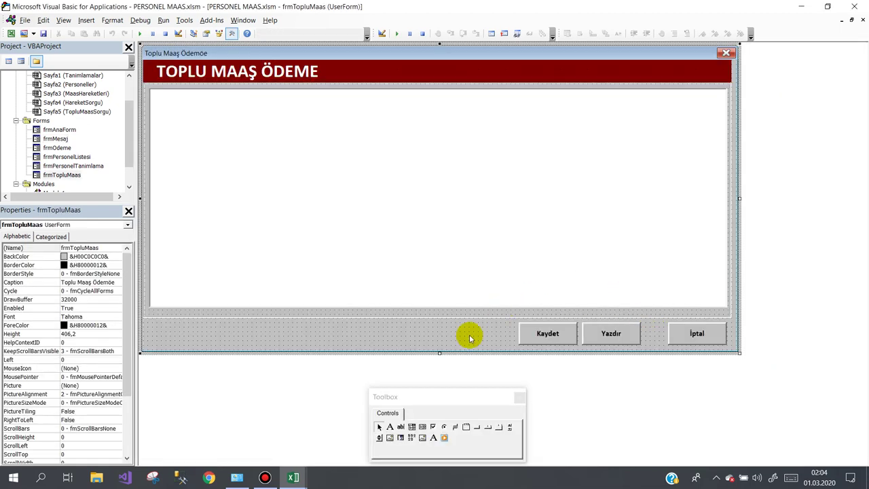
{"action": "left_click", "coordinate": [422, 330]}
{"action": "double_click", "coordinate": [422, 330]}
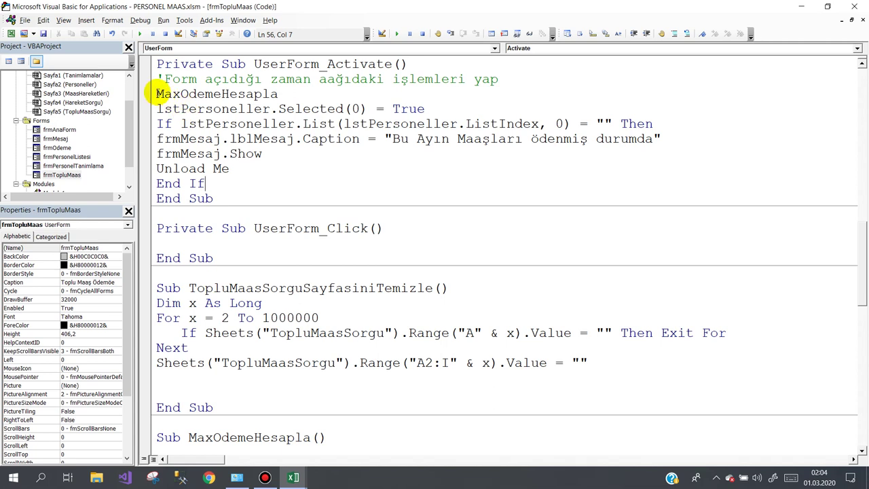
{"action": "left_click_drag", "start_coordinate": [157, 94], "coordinate": [262, 93]}
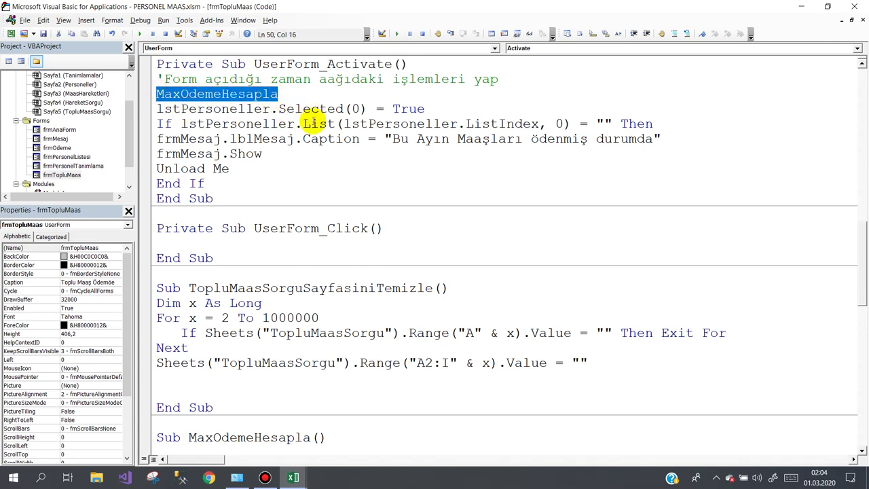
{"action": "scroll", "coordinate": [299, 153], "scroll_direction": "down", "scroll_amount": 2}
{"action": "scroll", "coordinate": [297, 150], "scroll_direction": "down", "scroll_amount": 2}
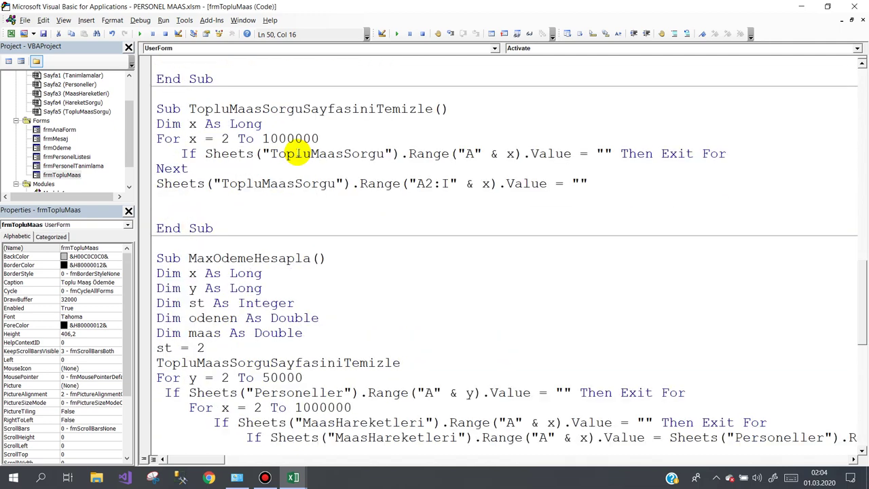
{"action": "scroll", "coordinate": [297, 150], "scroll_direction": "down", "scroll_amount": 2}
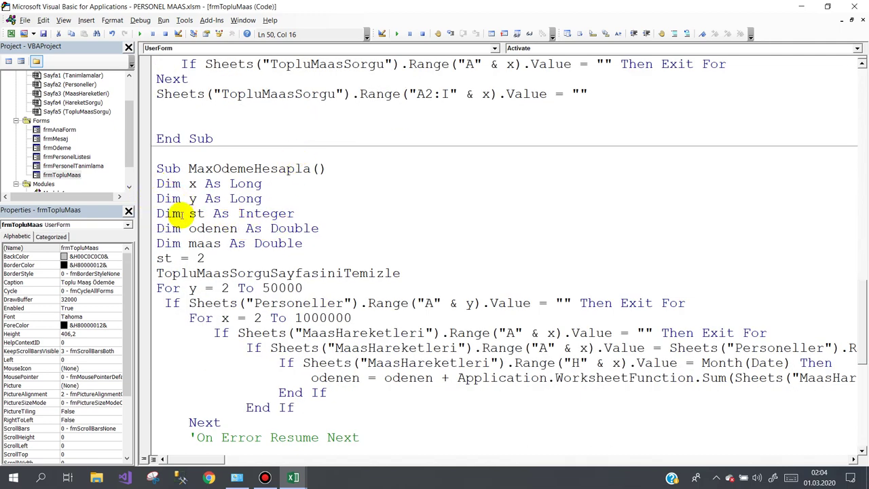
{"action": "left_click", "coordinate": [307, 243]}
{"action": "left_click_drag", "start_coordinate": [307, 243], "coordinate": [144, 187]}
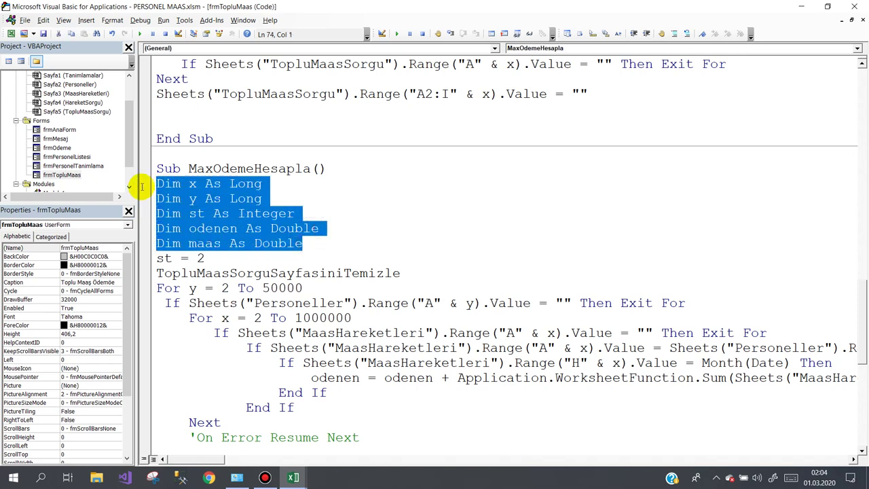
{"action": "left_click", "coordinate": [265, 197]}
{"action": "left_click_drag", "start_coordinate": [265, 198], "coordinate": [206, 198]}
{"action": "left_click_drag", "start_coordinate": [253, 214], "coordinate": [229, 213]}
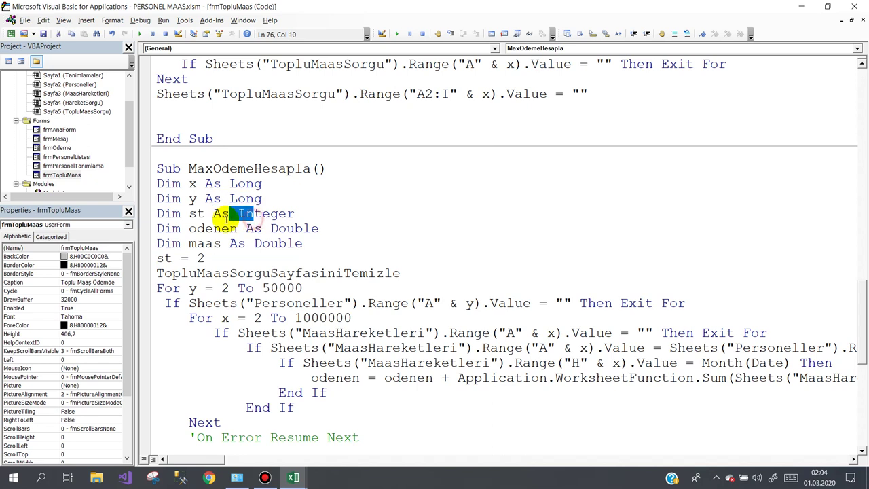
{"action": "double_click", "coordinate": [194, 213]}
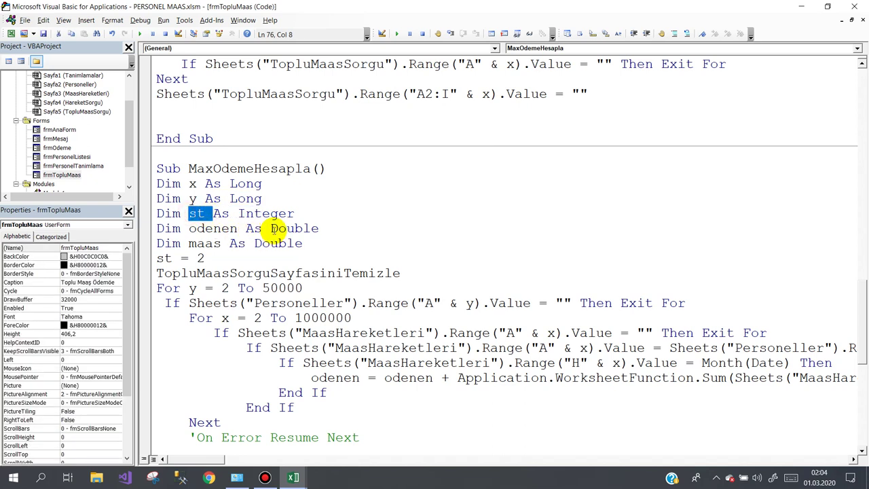
{"action": "left_click_drag", "start_coordinate": [309, 244], "coordinate": [157, 229]}
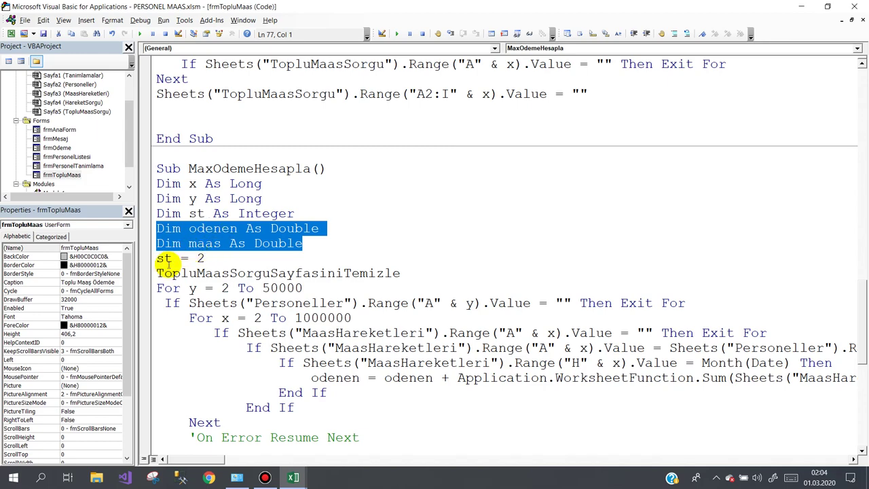
{"action": "left_click", "coordinate": [205, 259]}
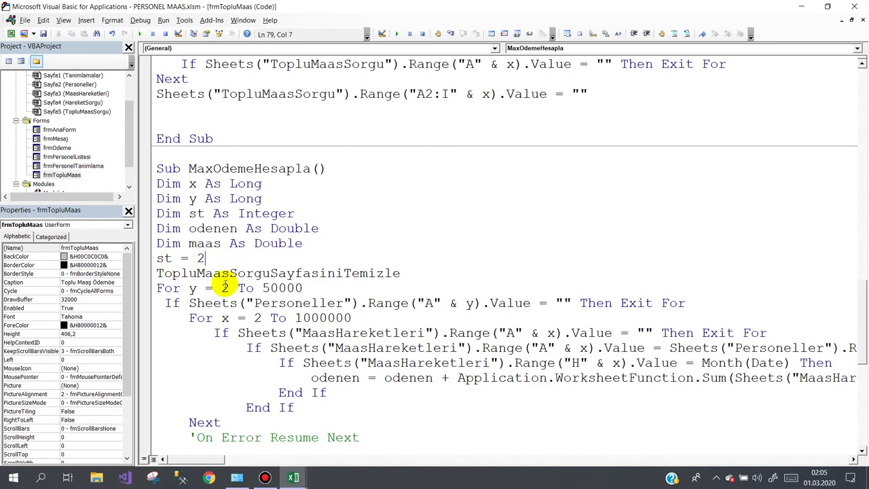
Open the TopluMaasSorgu sheet and confirm rows from A2 to A6 are empty.
{"action": "mouse_move", "coordinate": [292, 477]}
{"action": "left_click", "coordinate": [231, 429]}
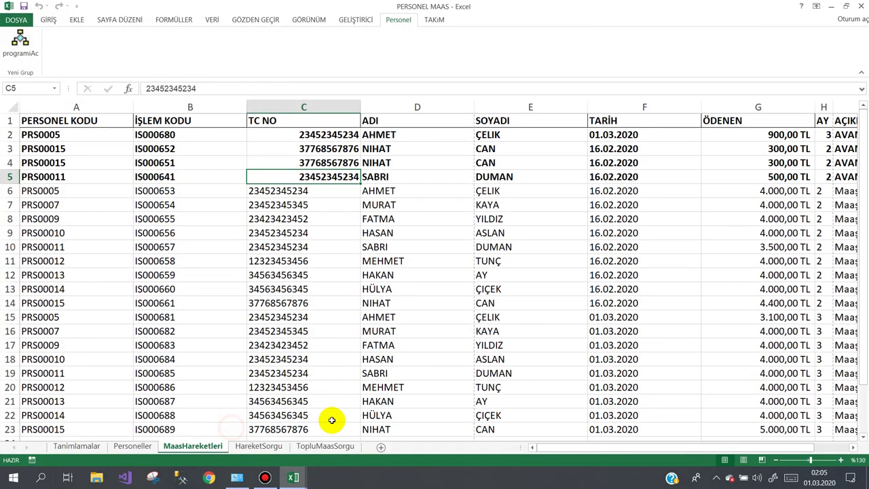
{"action": "left_click", "coordinate": [333, 446]}
{"action": "left_click_drag", "start_coordinate": [153, 158], "coordinate": [259, 197]}
{"action": "left_click", "coordinate": [153, 157]}
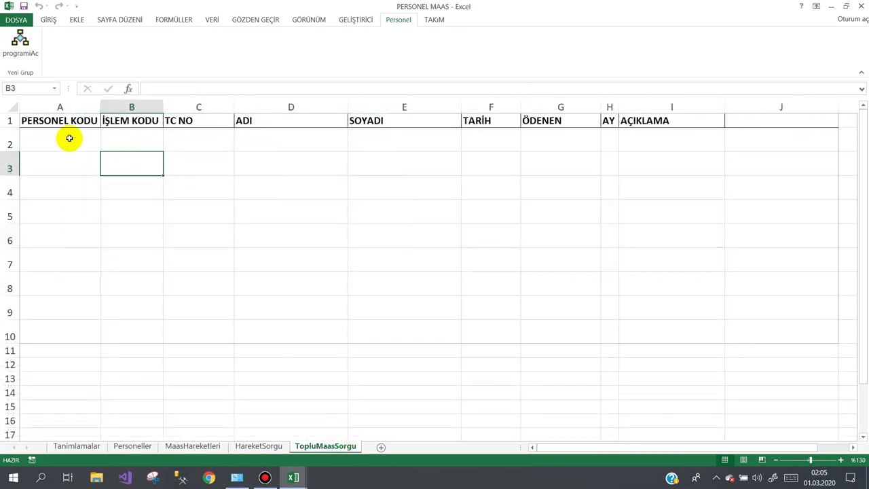
{"action": "left_click", "coordinate": [68, 138]}
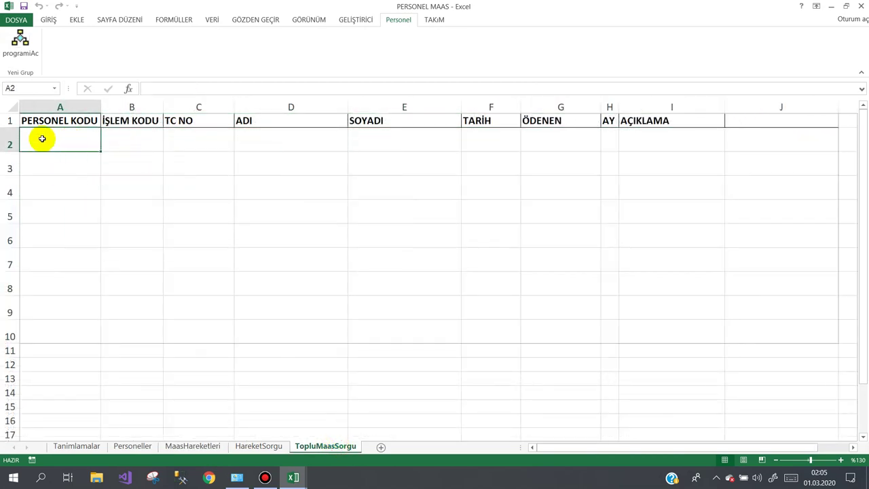
{"action": "left_click", "coordinate": [66, 159]}
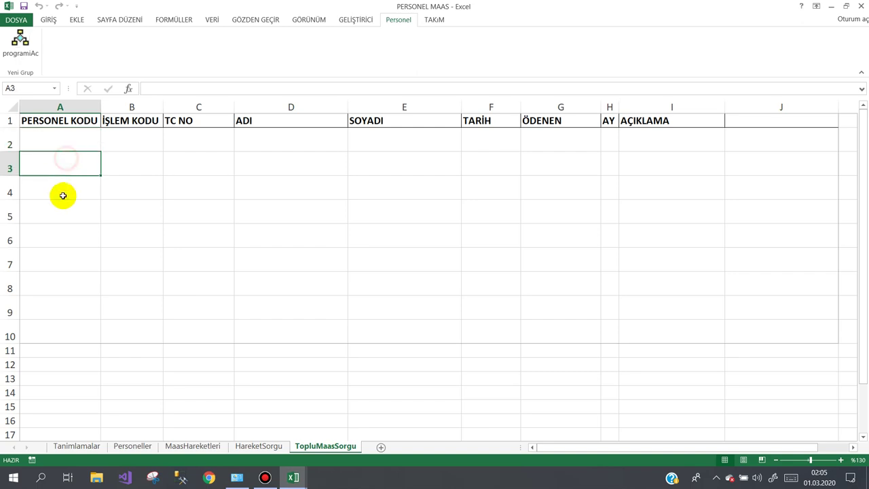
{"action": "left_click", "coordinate": [64, 194]}
{"action": "left_click", "coordinate": [63, 215]}
{"action": "left_click", "coordinate": [65, 235]}
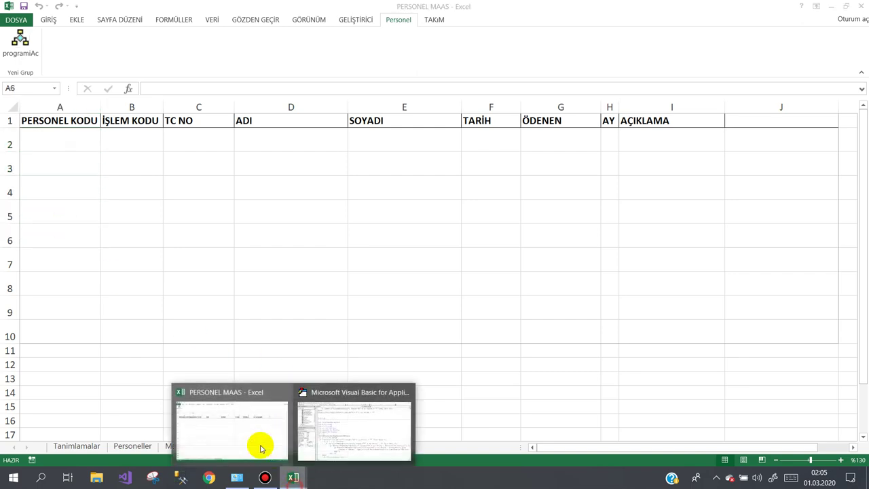
Match the TopluMaasSorguSayfasiniTemizle call to the A2:G7 sheet area it clears.
{"action": "mouse_move", "coordinate": [293, 477]}
{"action": "left_click", "coordinate": [361, 410]}
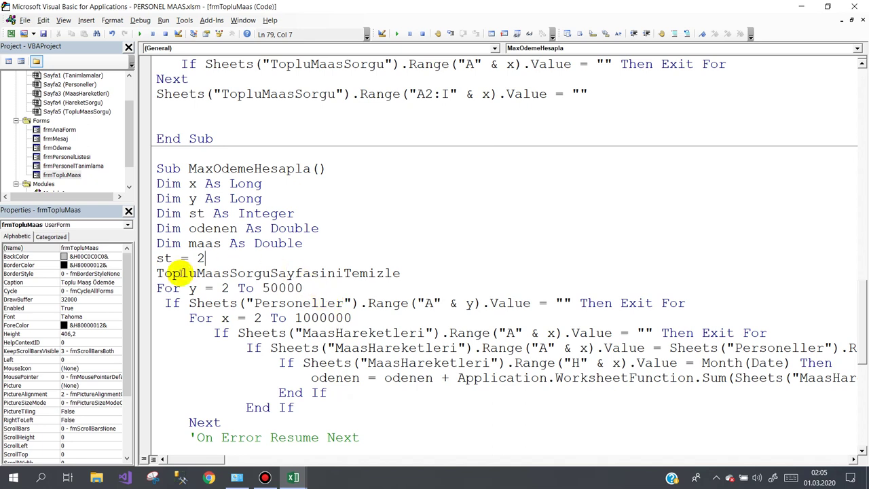
{"action": "mouse_move", "coordinate": [407, 273]}
{"action": "left_mouse_down"}
{"action": "mouse_move", "coordinate": [146, 284]}
{"action": "mouse_move", "coordinate": [152, 273]}
{"action": "left_mouse_up"}
{"action": "left_click", "coordinate": [294, 478]}
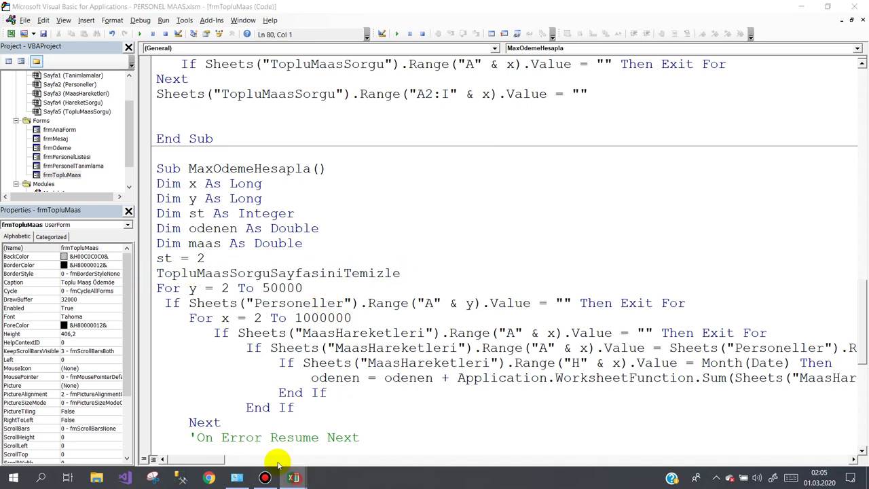
{"action": "left_click", "coordinate": [230, 438]}
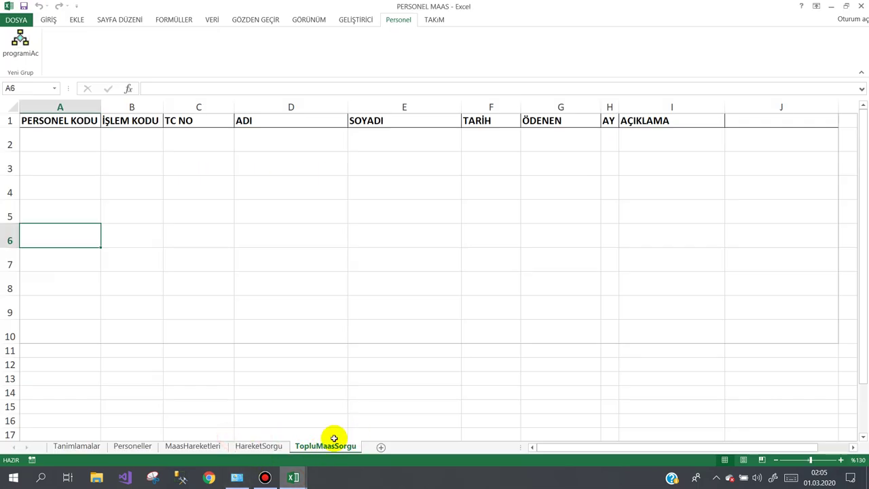
{"action": "mouse_move", "coordinate": [79, 140]}
{"action": "left_mouse_down"}
{"action": "mouse_move", "coordinate": [579, 289]}
{"action": "mouse_move", "coordinate": [610, 309]}
{"action": "left_mouse_up"}
{"action": "mouse_move", "coordinate": [296, 481]}
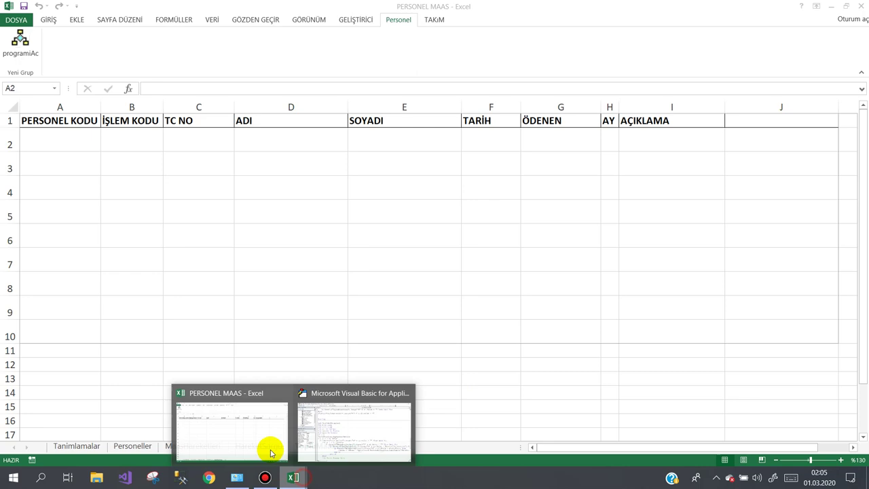
{"action": "left_click", "coordinate": [349, 429]}
Review the cleared range ending at column I, its empty value, and the TopluMaasSorgu clear call.
{"action": "scroll", "coordinate": [284, 213], "scroll_direction": "up", "scroll_amount": 3}
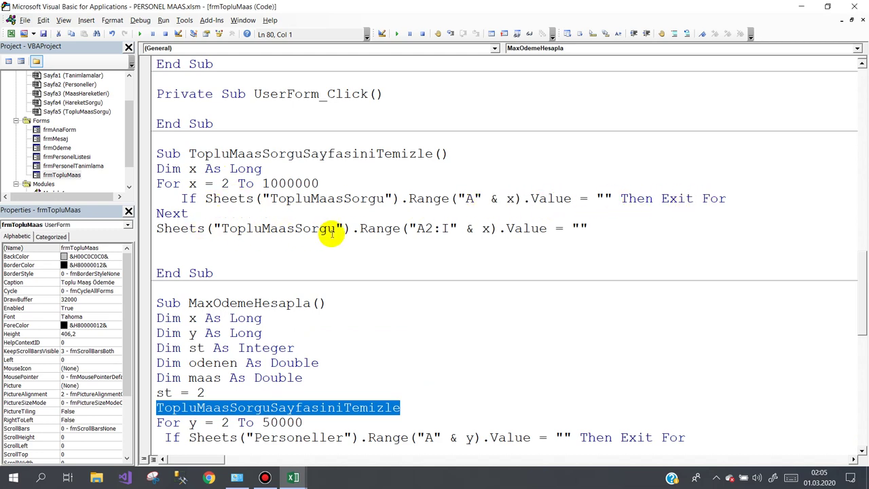
{"action": "left_click_drag", "start_coordinate": [441, 228], "coordinate": [490, 228]}
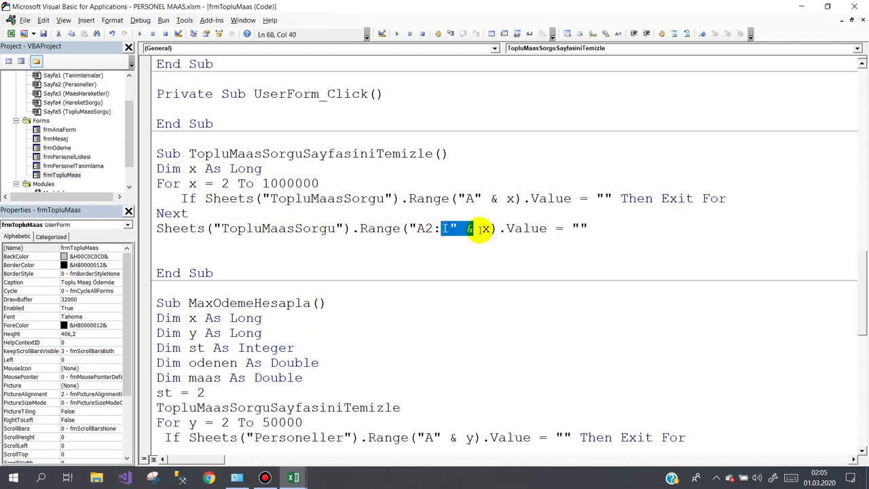
{"action": "left_click_drag", "start_coordinate": [590, 229], "coordinate": [563, 228]}
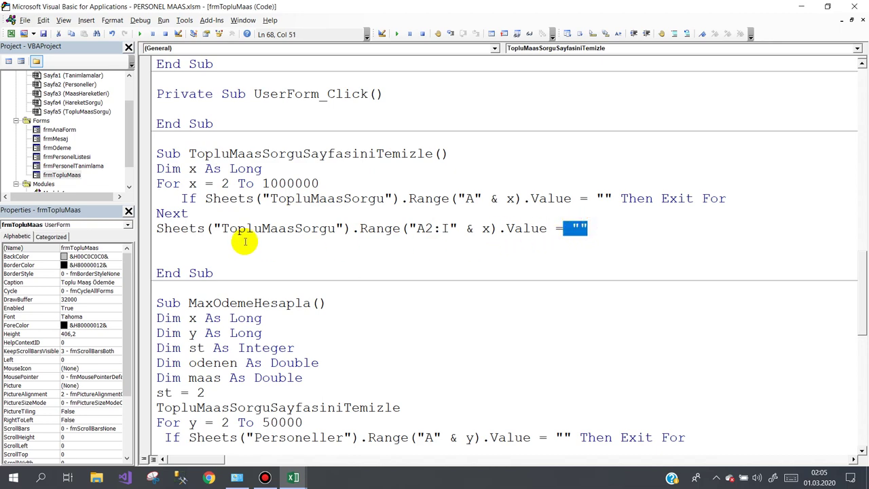
{"action": "scroll", "coordinate": [244, 242], "scroll_direction": "down", "scroll_amount": 1}
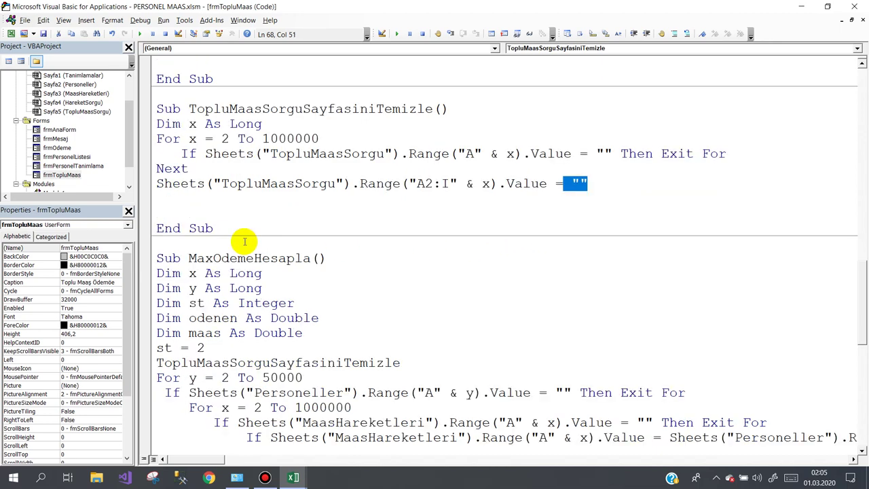
{"action": "scroll", "coordinate": [245, 242], "scroll_direction": "down", "scroll_amount": 3}
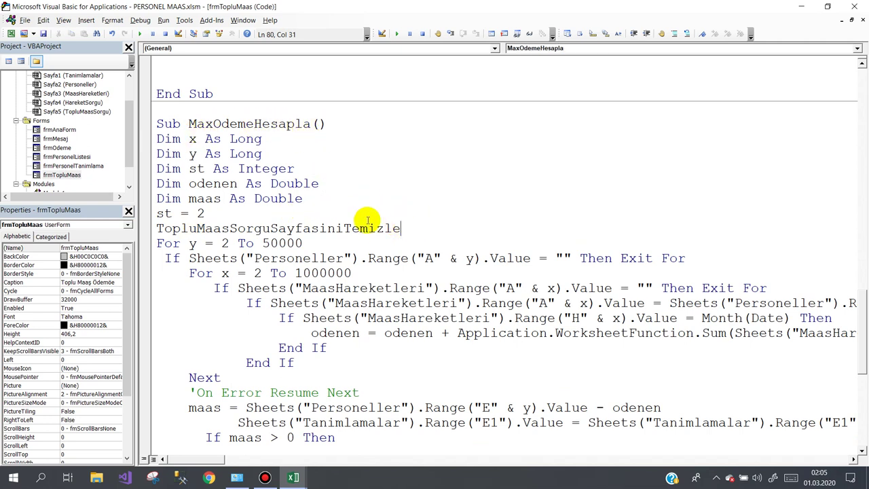
{"action": "left_click_drag", "start_coordinate": [415, 229], "coordinate": [155, 228]}
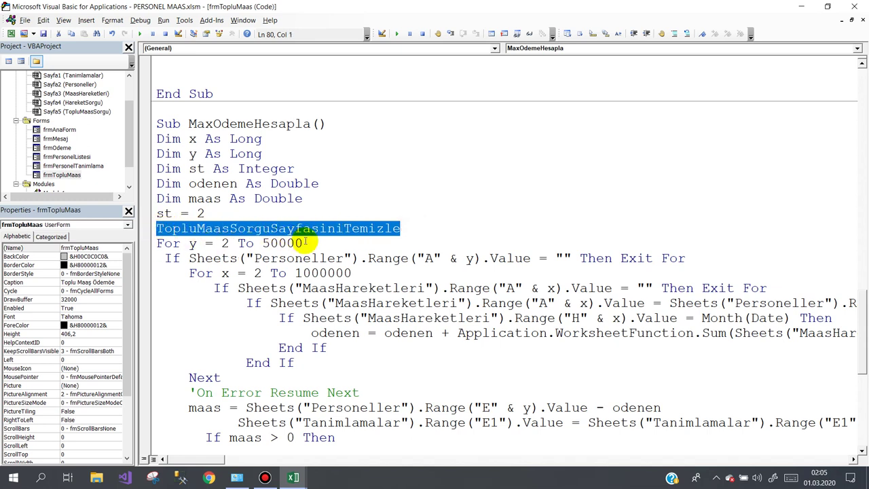
Review the 2 To 50000 employee loop, its Personeller empty-row exit check and closing Next.
{"action": "left_click_drag", "start_coordinate": [303, 243], "coordinate": [170, 236]}
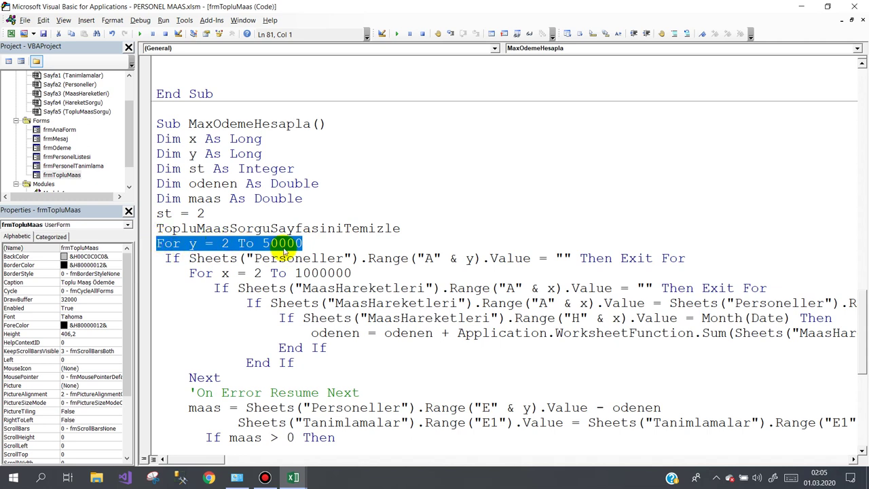
{"action": "left_click", "coordinate": [300, 245]}
{"action": "left_click", "coordinate": [327, 259]}
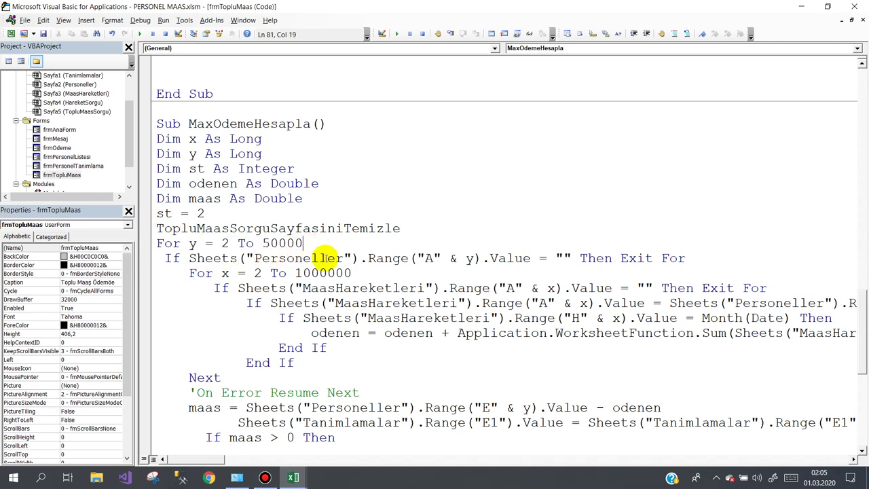
{"action": "left_click_drag", "start_coordinate": [688, 258], "coordinate": [157, 258]}
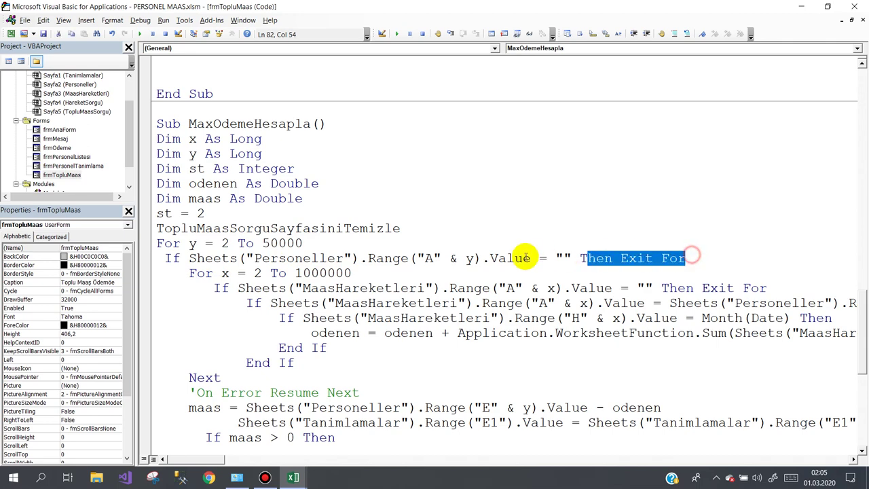
{"action": "scroll", "coordinate": [231, 219], "scroll_direction": "down", "scroll_amount": 2}
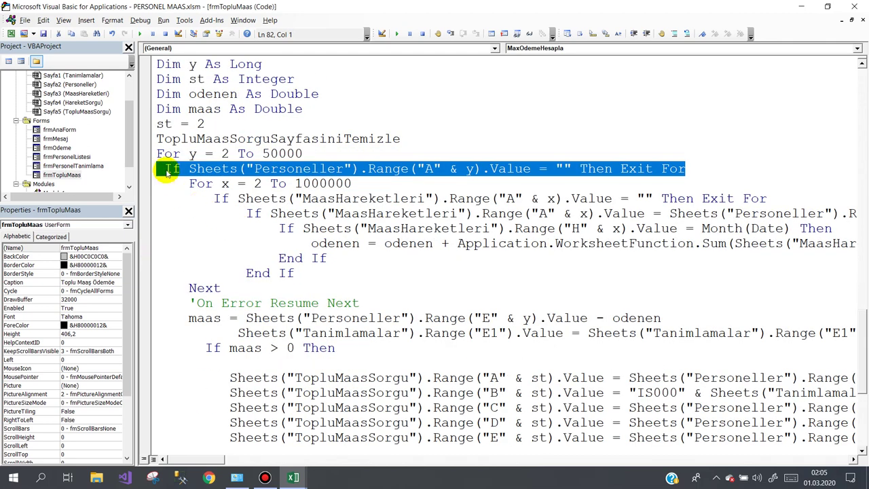
{"action": "left_click_drag", "start_coordinate": [153, 155], "coordinate": [299, 155]}
{"action": "scroll", "coordinate": [308, 160], "scroll_direction": "down", "scroll_amount": 4}
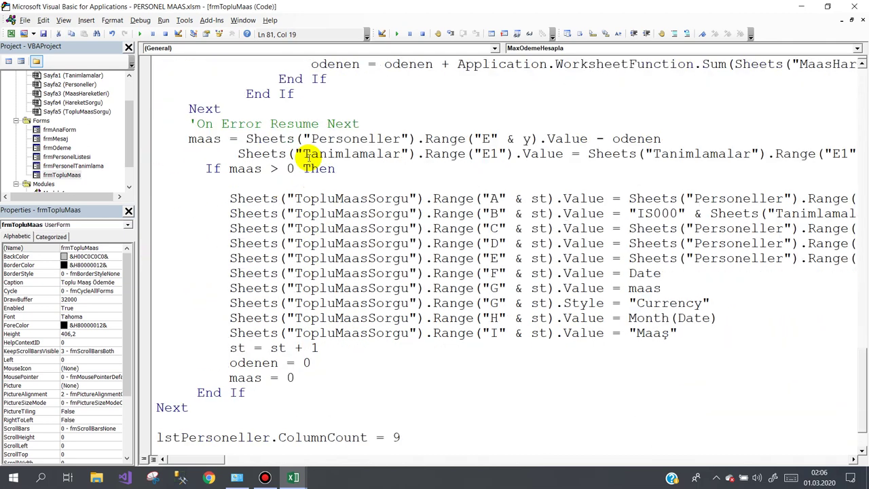
{"action": "left_click", "coordinate": [192, 406]}
{"action": "left_click_drag", "start_coordinate": [175, 406], "coordinate": [156, 407]}
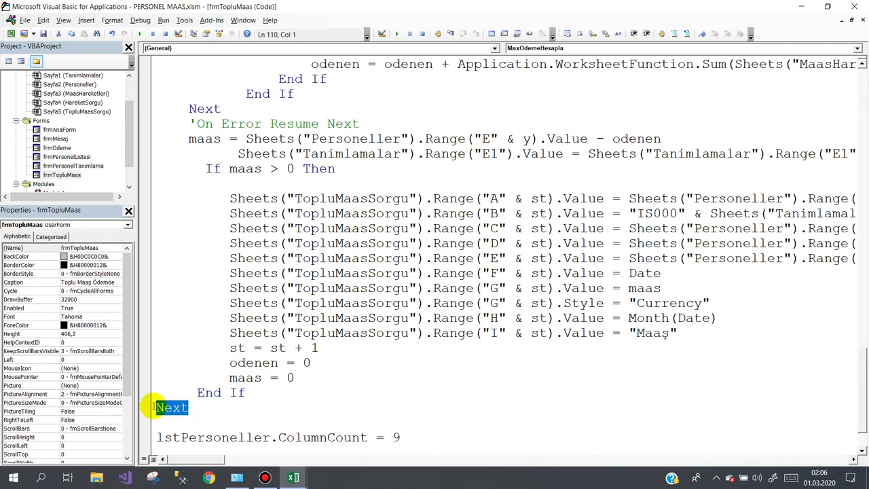
{"action": "scroll", "coordinate": [175, 333], "scroll_direction": "up", "scroll_amount": 4}
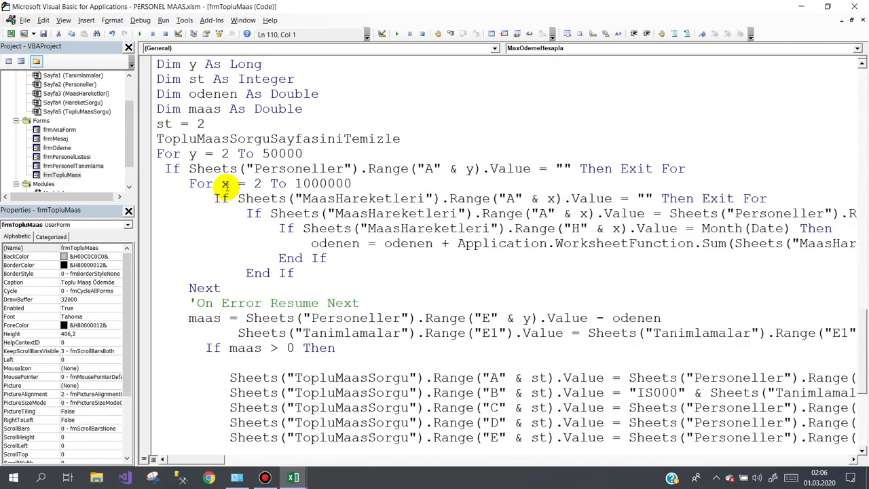
{"action": "scroll", "coordinate": [220, 149], "scroll_direction": "up", "scroll_amount": 1}
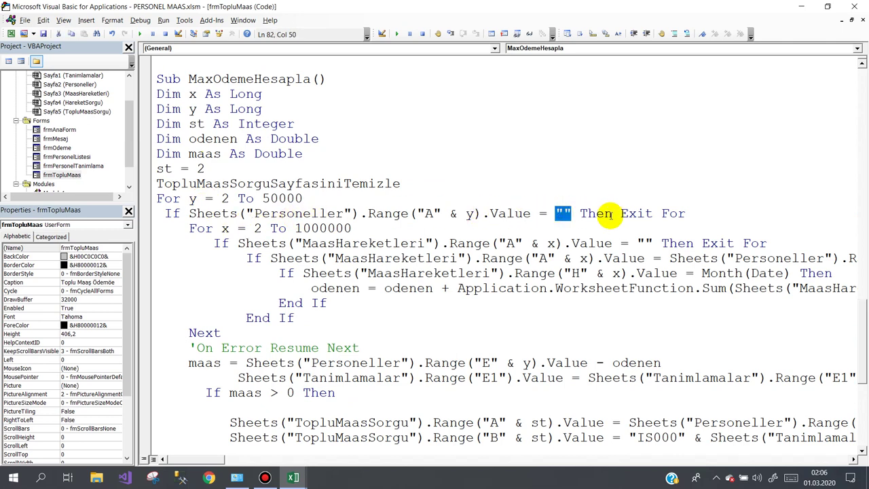
Check Personeller employee codes PRS0005 and PRS0007 and where the staff list ends.
{"action": "left_click", "coordinate": [293, 477]}
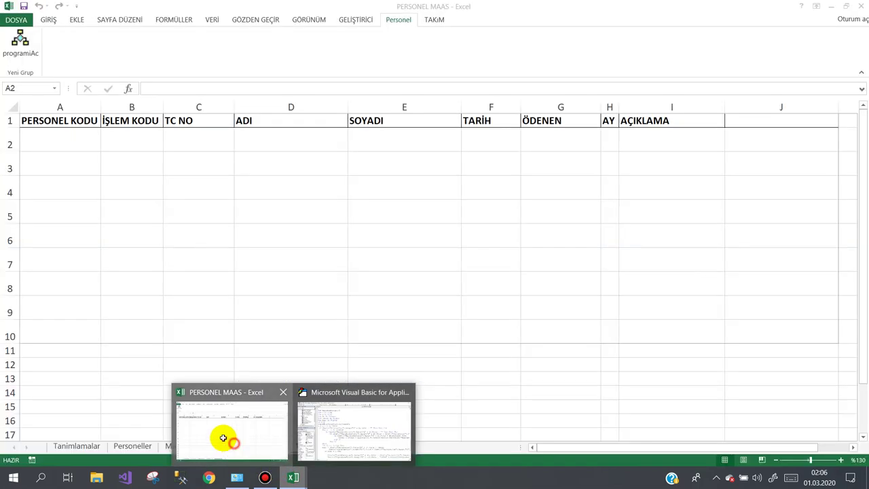
{"action": "left_click", "coordinate": [224, 439]}
{"action": "left_click", "coordinate": [133, 446]}
{"action": "left_click", "coordinate": [48, 136]}
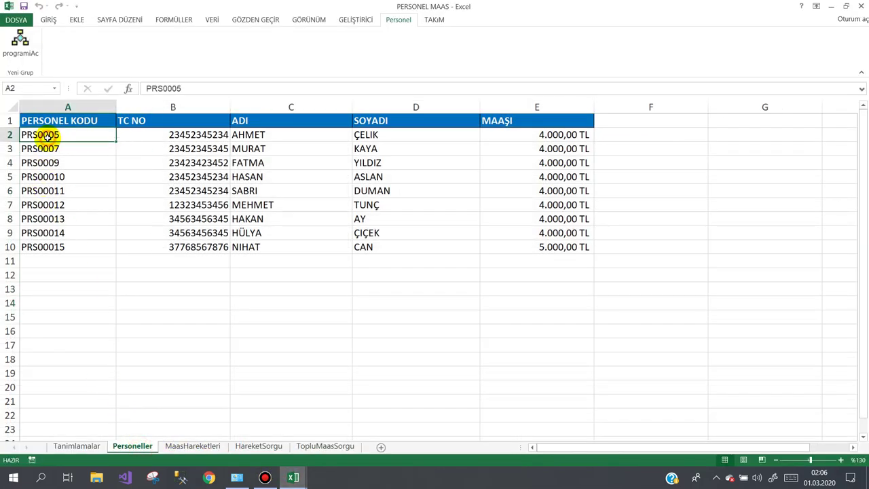
{"action": "left_click", "coordinate": [72, 149]}
{"action": "left_click", "coordinate": [61, 260]}
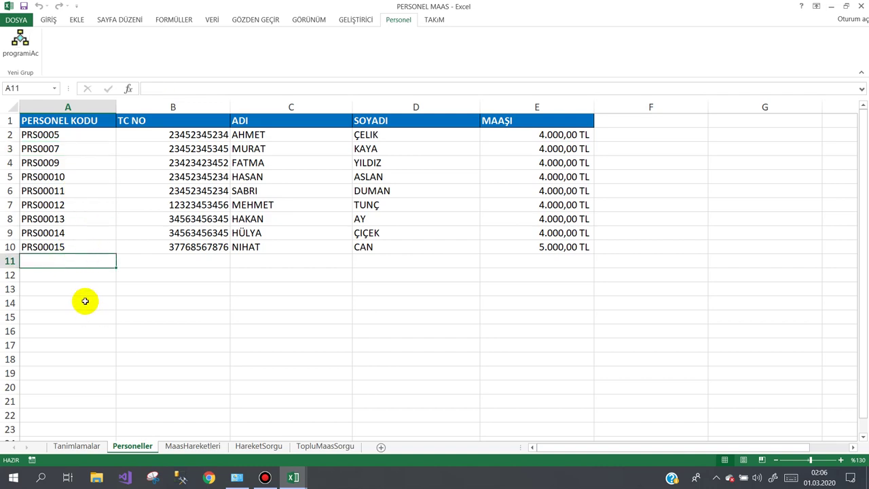
Trace the outer employee loop and the inner MaasHareketleri loop with its closing Next.
{"action": "mouse_move", "coordinate": [292, 478]}
{"action": "left_click", "coordinate": [353, 418]}
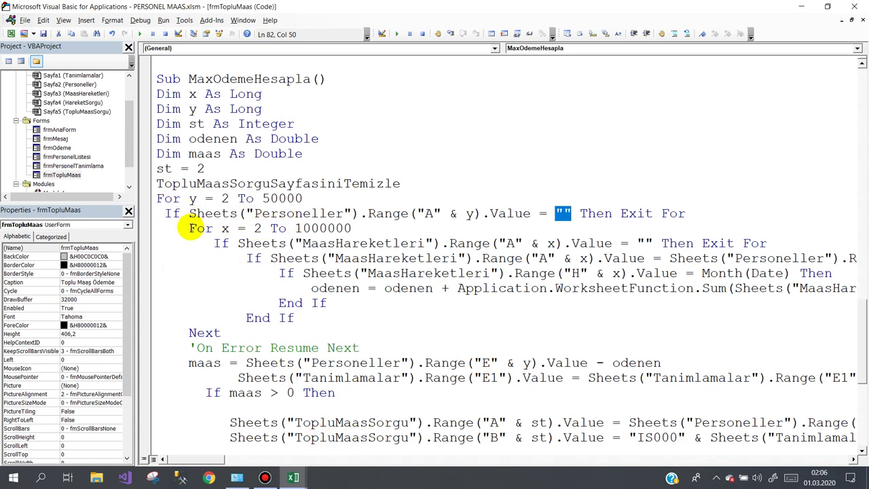
{"action": "left_click_drag", "start_coordinate": [188, 229], "coordinate": [351, 228]}
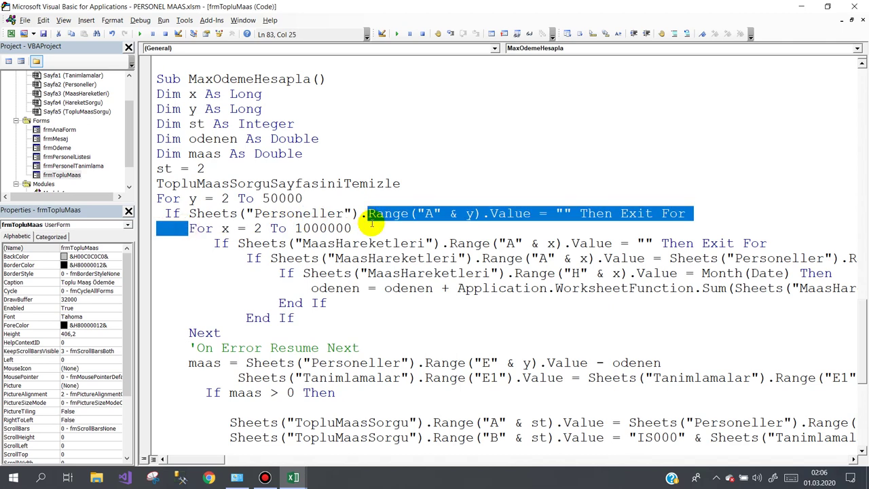
{"action": "left_click", "coordinate": [229, 228]}
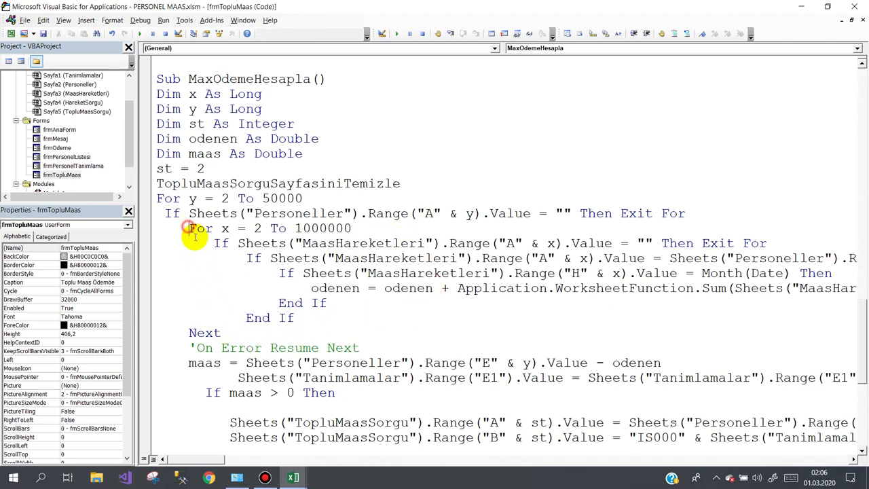
{"action": "left_click_drag", "start_coordinate": [189, 228], "coordinate": [201, 257]}
{"action": "left_click_drag", "start_coordinate": [220, 333], "coordinate": [204, 333]}
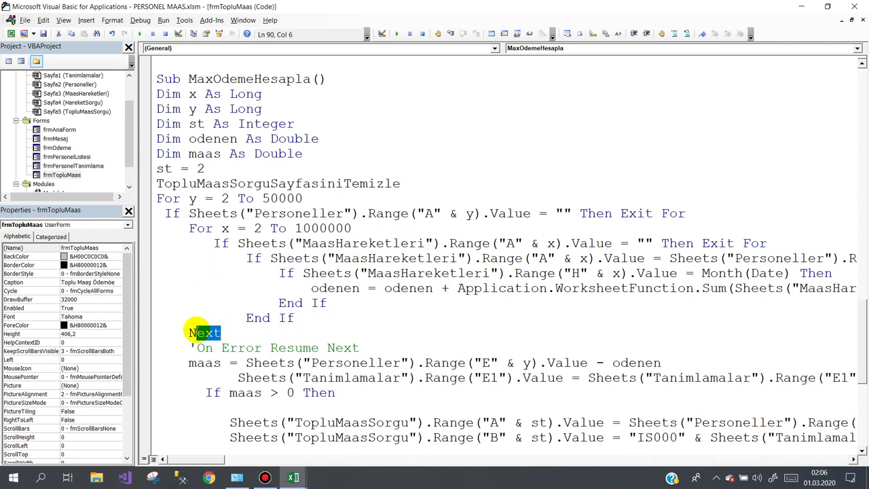
{"action": "left_click", "coordinate": [190, 333]}
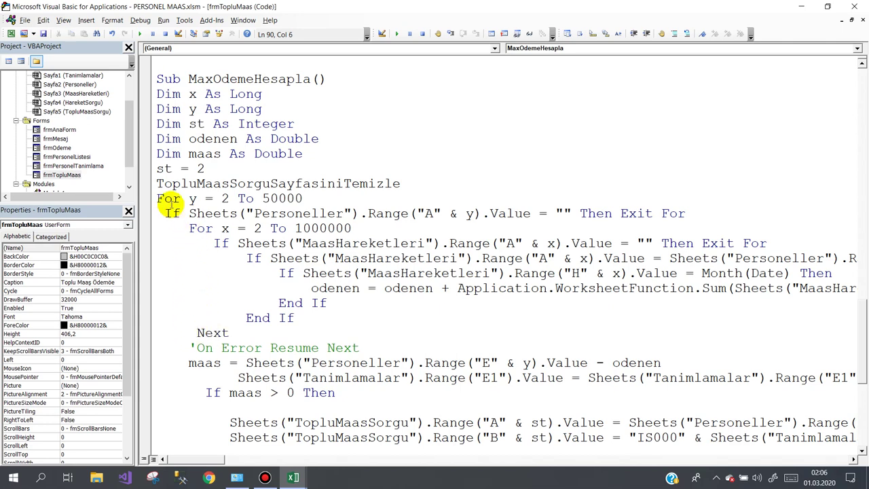
{"action": "left_click_drag", "start_coordinate": [158, 198], "coordinate": [316, 198]}
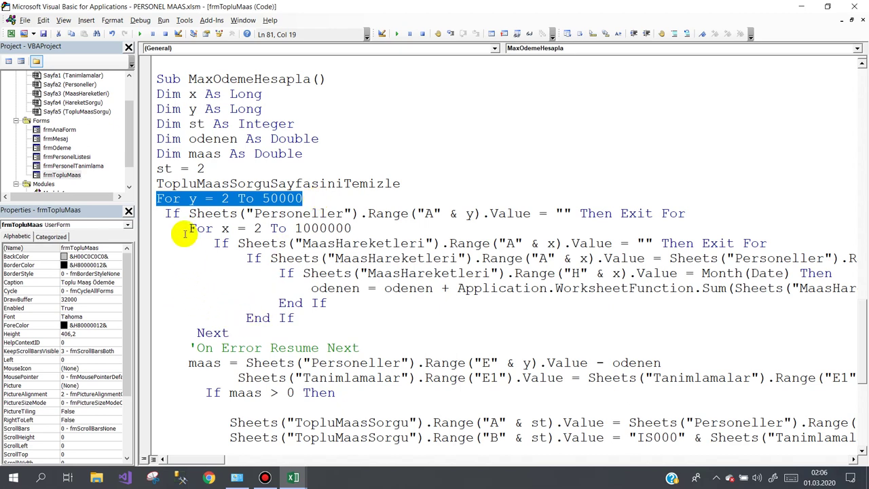
{"action": "left_click_drag", "start_coordinate": [189, 229], "coordinate": [340, 228]}
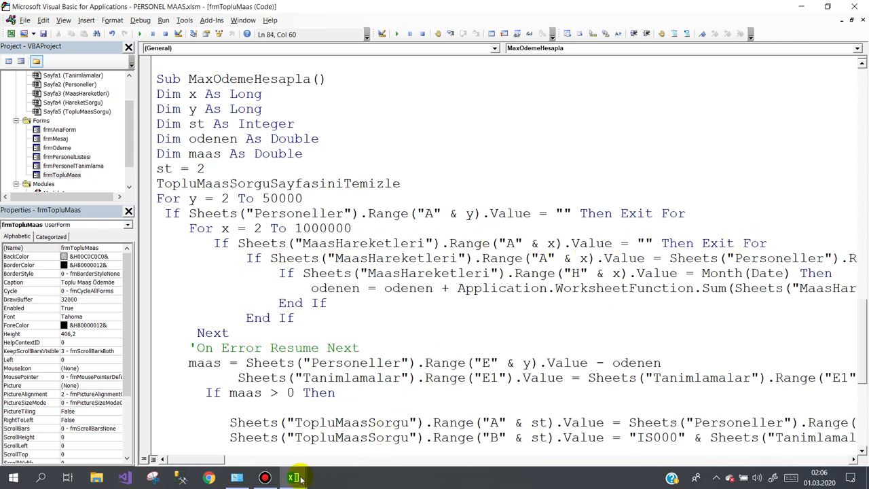
Inspect MaasHareketleri payment codes PRS00015 and PRS00011 and where the records end.
{"action": "mouse_move", "coordinate": [293, 478]}
{"action": "left_click", "coordinate": [230, 427]}
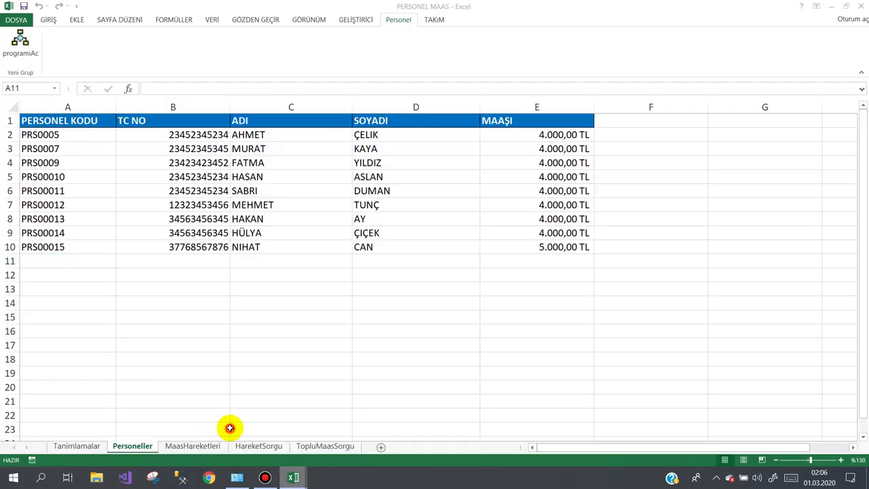
{"action": "left_click", "coordinate": [186, 446]}
{"action": "left_click", "coordinate": [64, 135]}
{"action": "left_click", "coordinate": [61, 150]}
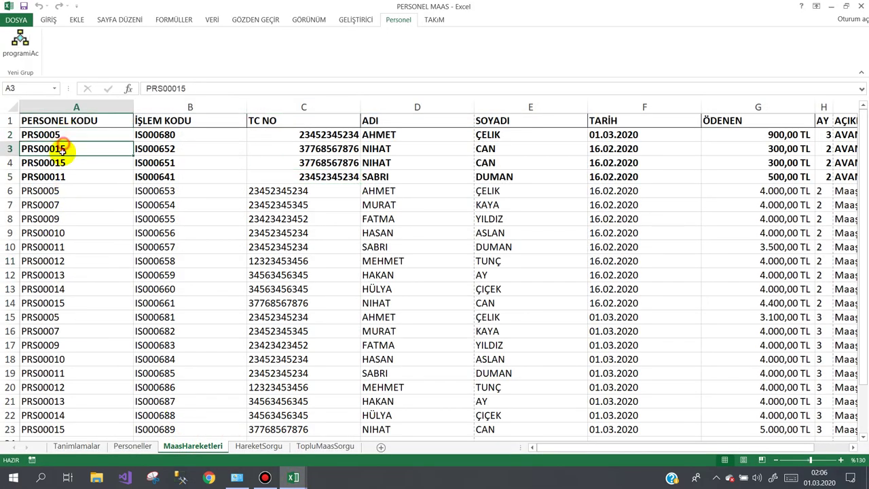
{"action": "left_click", "coordinate": [61, 176]}
{"action": "left_click_drag", "start_coordinate": [63, 182], "coordinate": [64, 196]}
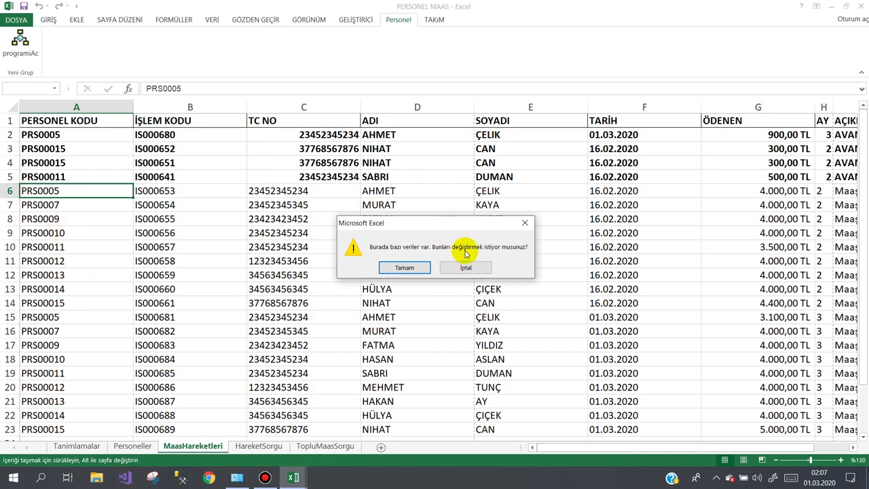
{"action": "left_click", "coordinate": [443, 268]}
{"action": "scroll", "coordinate": [84, 263], "scroll_direction": "down", "scroll_amount": 5}
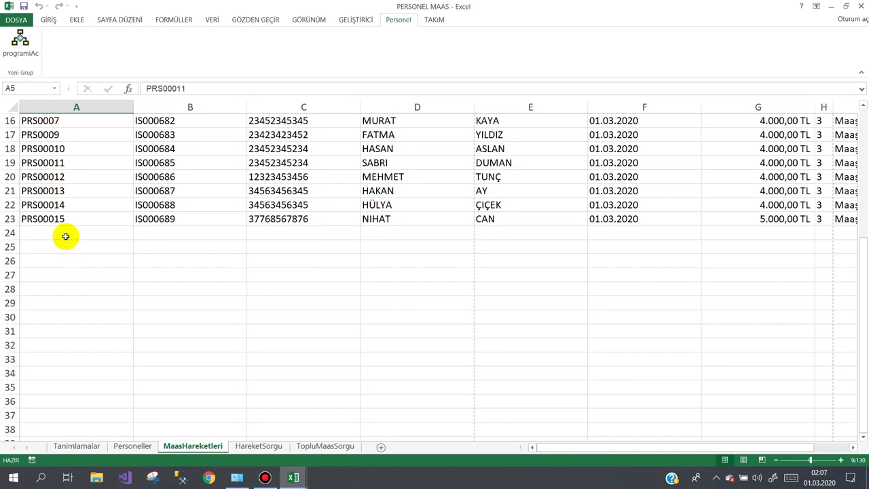
{"action": "left_click", "coordinate": [66, 235]}
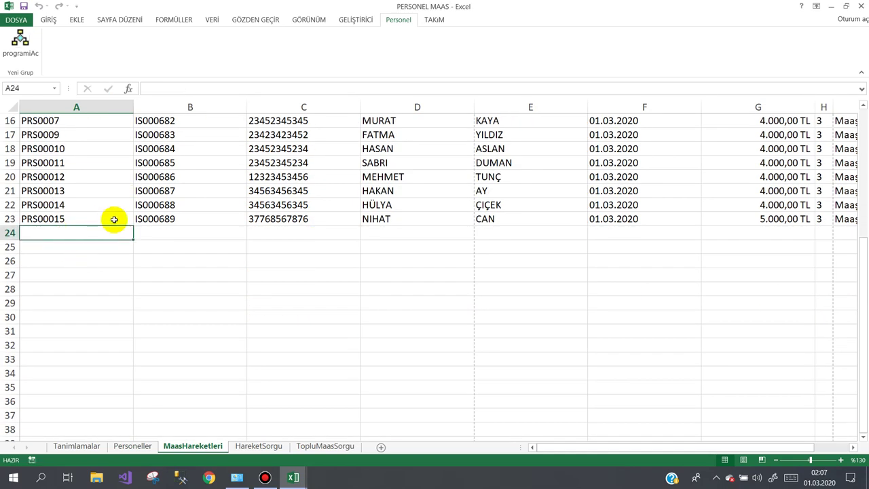
{"action": "scroll", "coordinate": [114, 220], "scroll_direction": "up", "scroll_amount": 3}
{"action": "scroll", "coordinate": [114, 220], "scroll_direction": "up", "scroll_amount": 2}
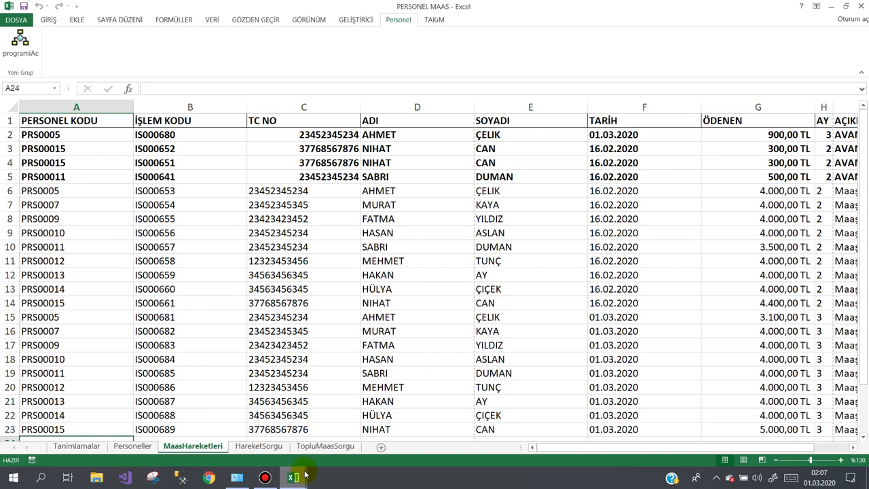
Compare Personeller code PRS0007 against MaasHareketleri, then return to the Visual Basic editor.
{"action": "left_click", "coordinate": [124, 447]}
{"action": "left_click", "coordinate": [56, 148]}
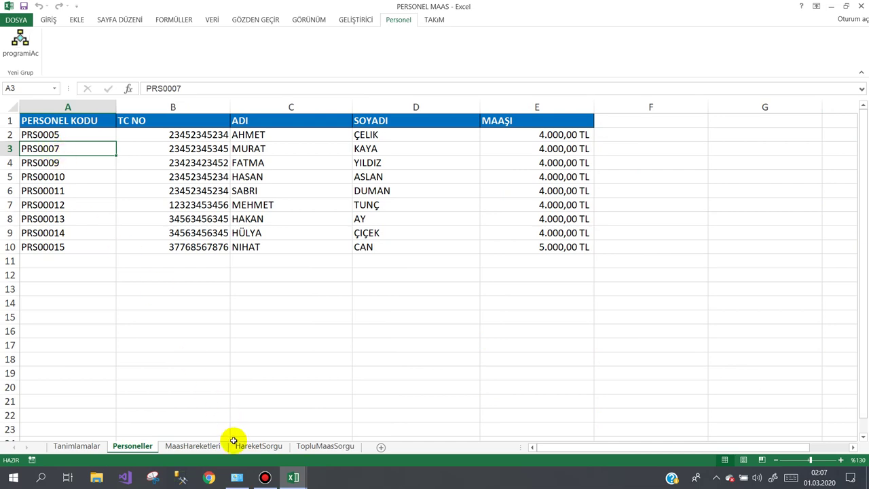
{"action": "left_click", "coordinate": [190, 446]}
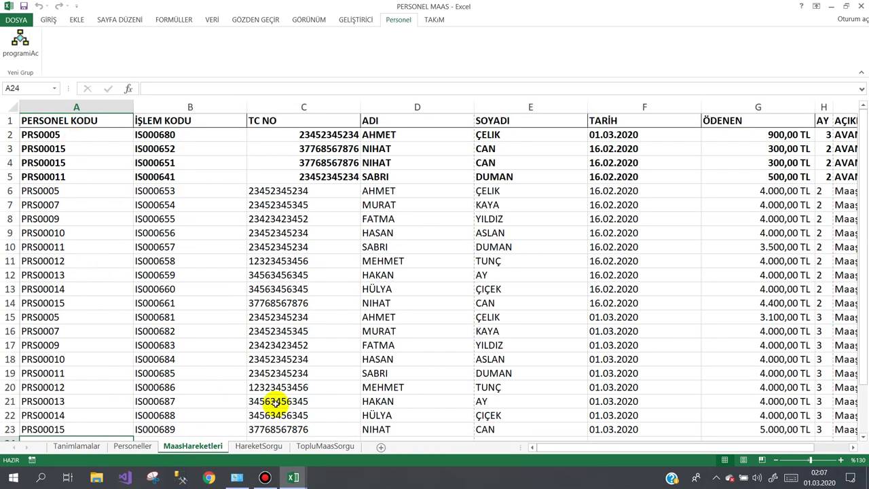
{"action": "mouse_move", "coordinate": [289, 480]}
{"action": "left_click", "coordinate": [338, 412]}
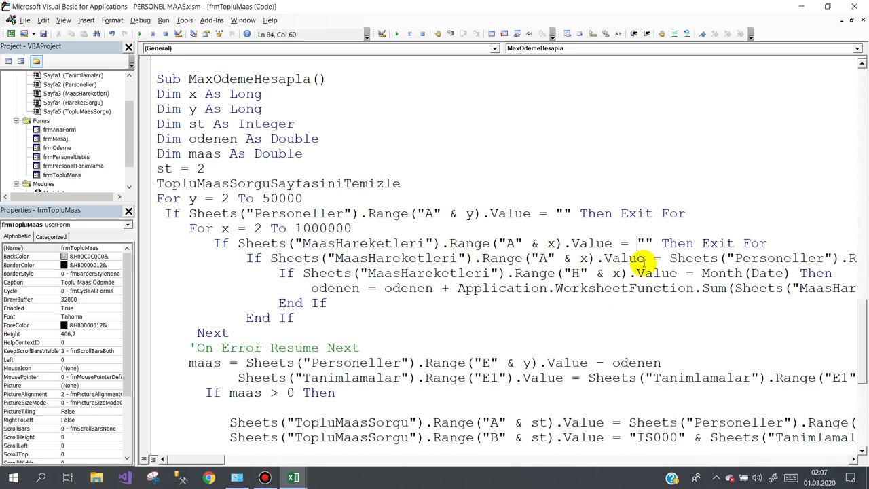
{"action": "left_click_drag", "start_coordinate": [644, 260], "coordinate": [286, 260]}
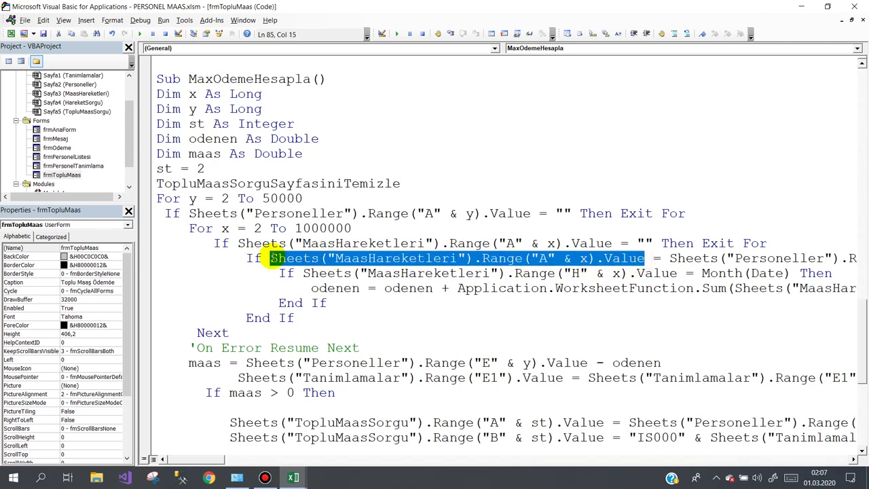
{"action": "mouse_move", "coordinate": [292, 474]}
{"action": "left_click", "coordinate": [248, 445]}
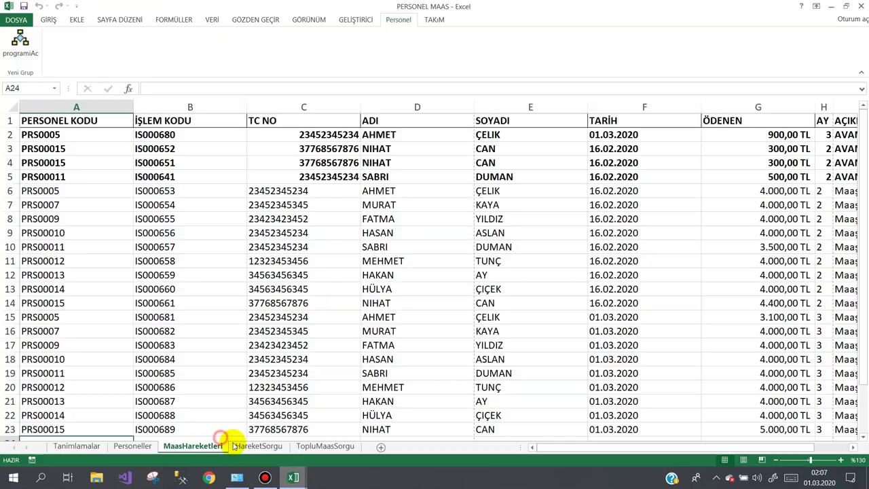
{"action": "left_click", "coordinate": [54, 134]}
{"action": "left_click", "coordinate": [132, 446]}
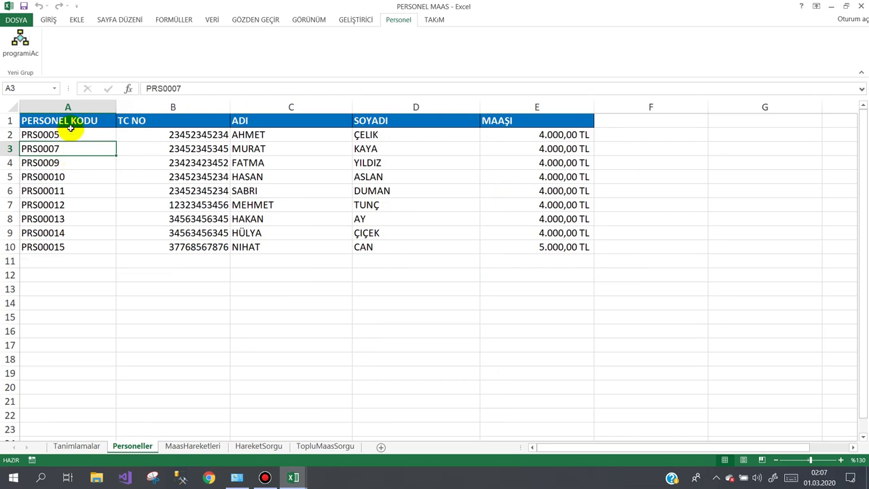
{"action": "left_click_drag", "start_coordinate": [52, 134], "coordinate": [54, 163]}
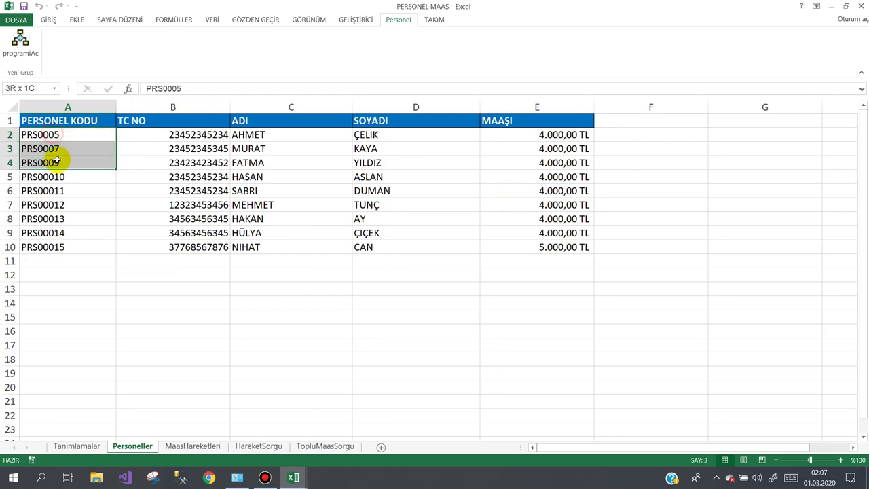
{"action": "left_click", "coordinate": [193, 446]}
{"action": "left_click", "coordinate": [62, 148]}
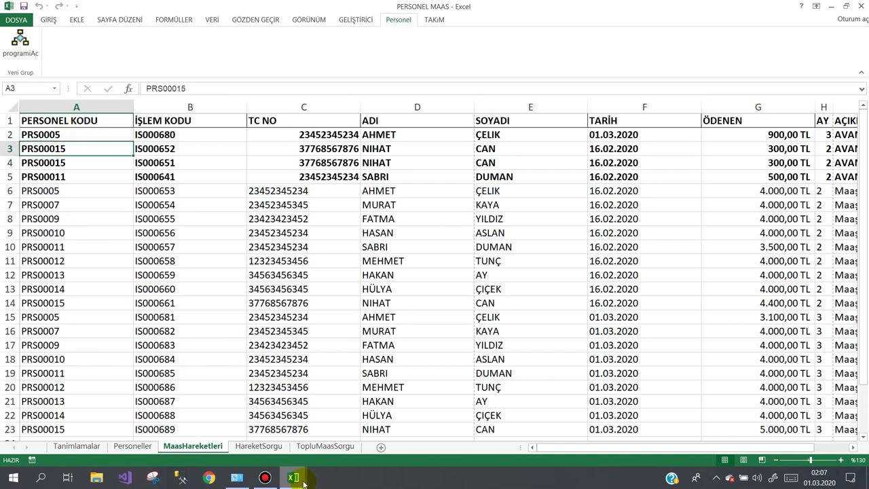
{"action": "mouse_move", "coordinate": [293, 477]}
{"action": "left_click", "coordinate": [327, 455]}
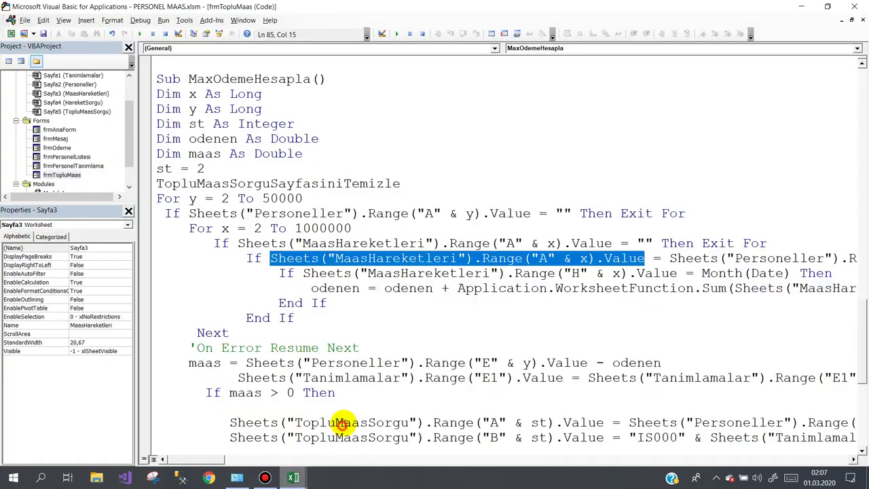
{"action": "left_click", "coordinate": [348, 258]}
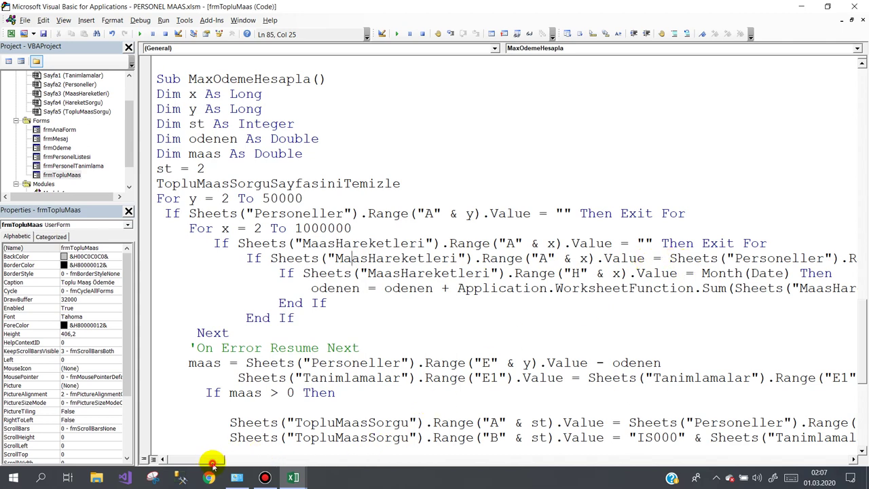
{"action": "left_click_drag", "start_coordinate": [212, 459], "coordinate": [236, 460]}
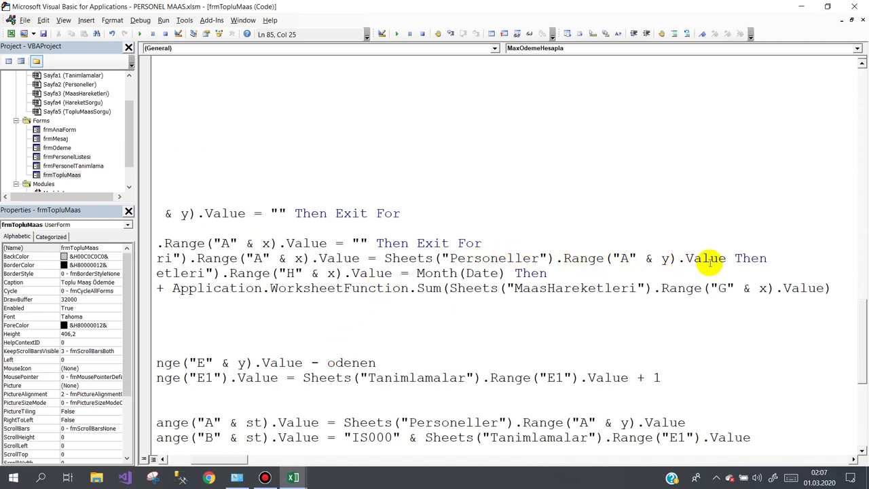
{"action": "left_click_drag", "start_coordinate": [727, 258], "coordinate": [705, 258]}
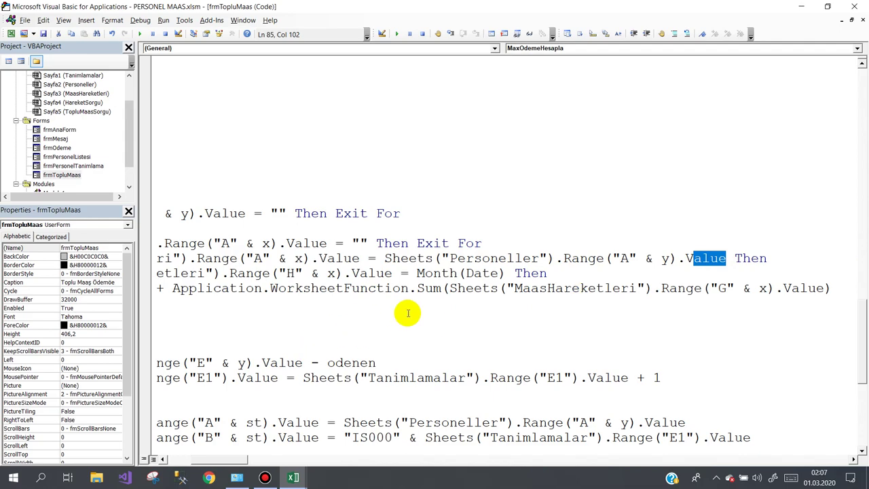
Compare personnel code PRS0005 on Personeller with the PRS0005 and PRS00015 MaasHareketleri entries.
{"action": "mouse_move", "coordinate": [294, 478]}
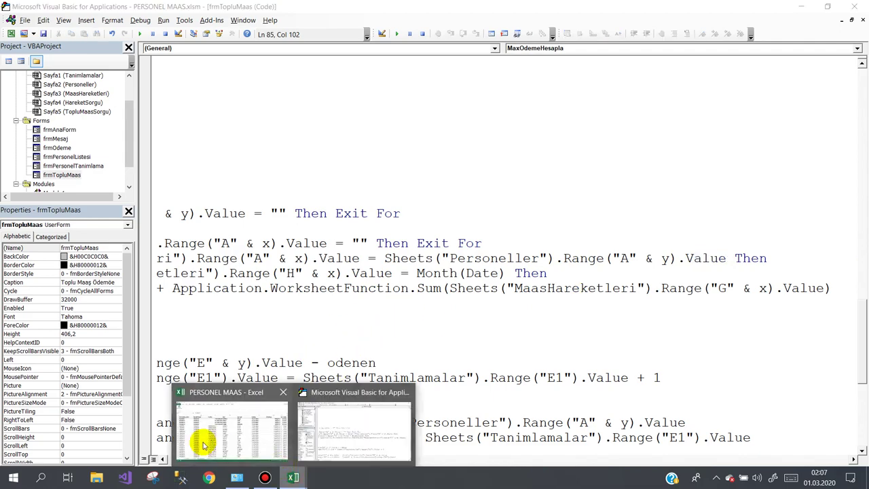
{"action": "left_click", "coordinate": [203, 445]}
{"action": "left_click", "coordinate": [121, 438]}
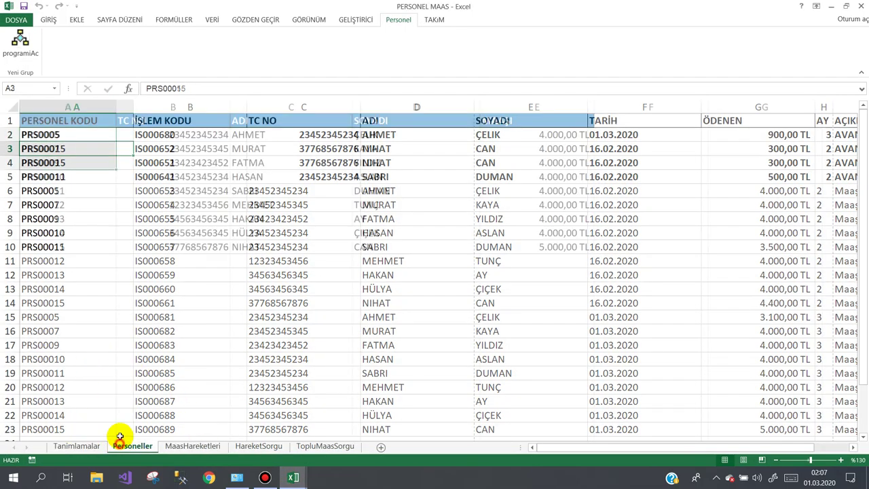
{"action": "left_click", "coordinate": [62, 136]}
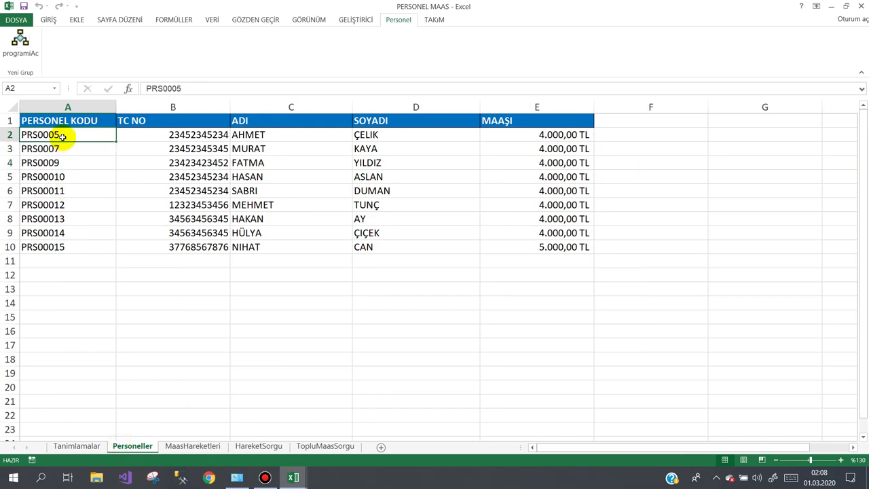
{"action": "left_click", "coordinate": [192, 446]}
{"action": "left_click", "coordinate": [52, 151]}
{"action": "left_click", "coordinate": [50, 135]}
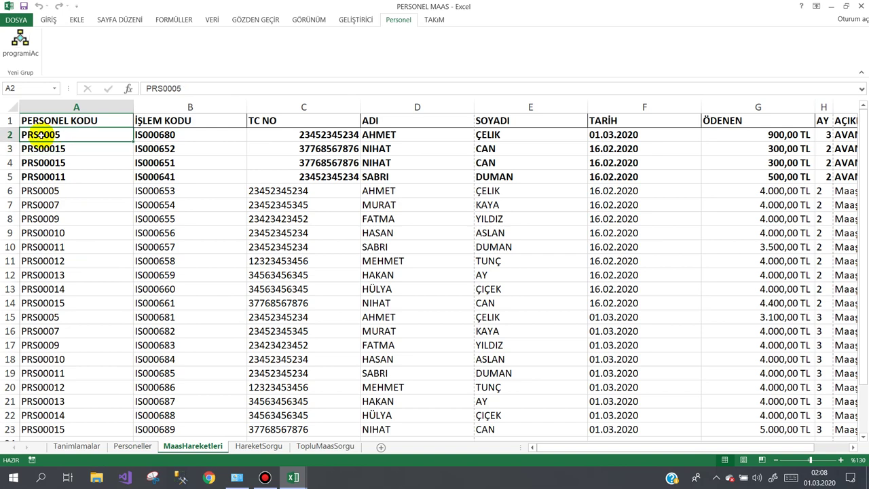
{"action": "mouse_move", "coordinate": [295, 479]}
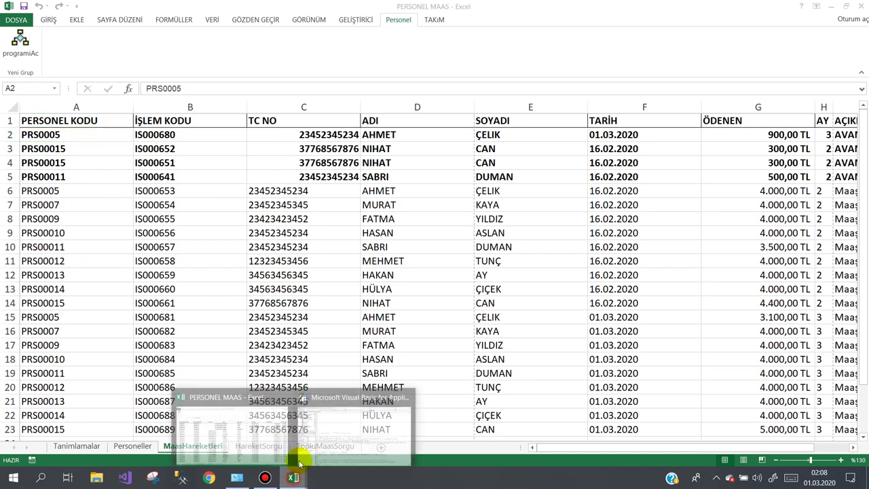
{"action": "left_click", "coordinate": [326, 426]}
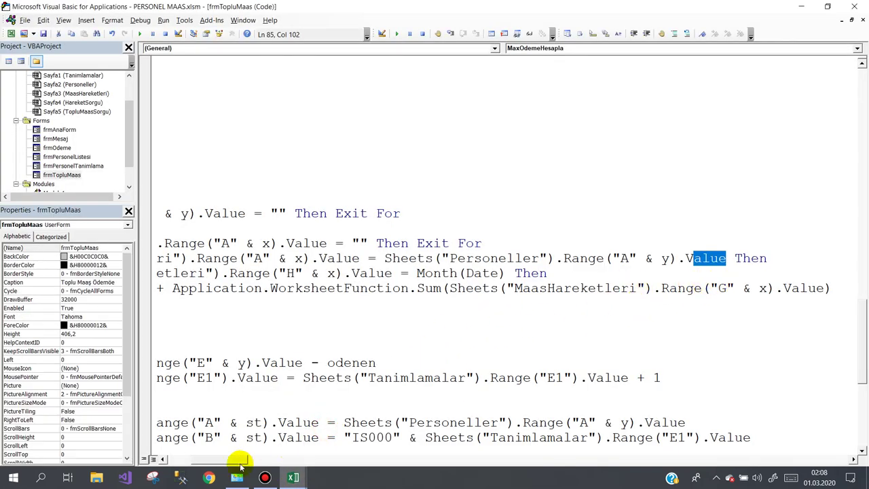
Relate the Month(Date) check to AY column months 2 in H3 and 3 in H2.
{"action": "left_click_drag", "start_coordinate": [238, 461], "coordinate": [218, 462]}
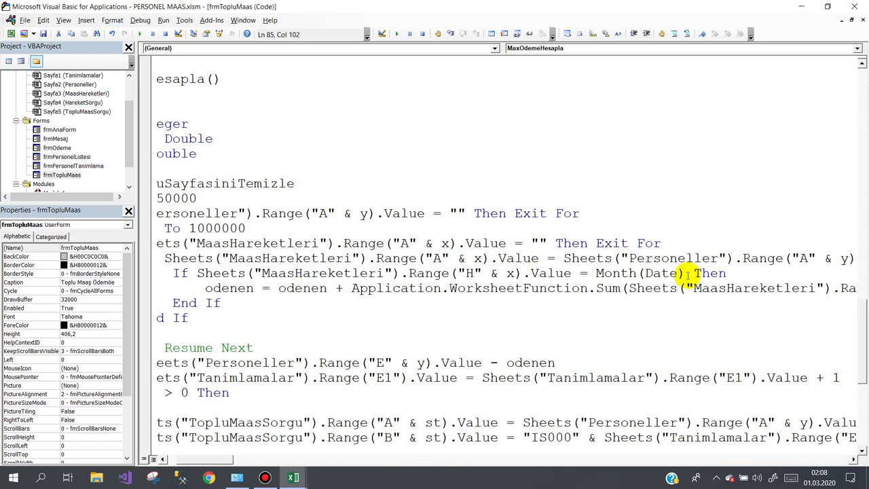
{"action": "double_click", "coordinate": [655, 273]}
{"action": "left_click", "coordinate": [293, 478]}
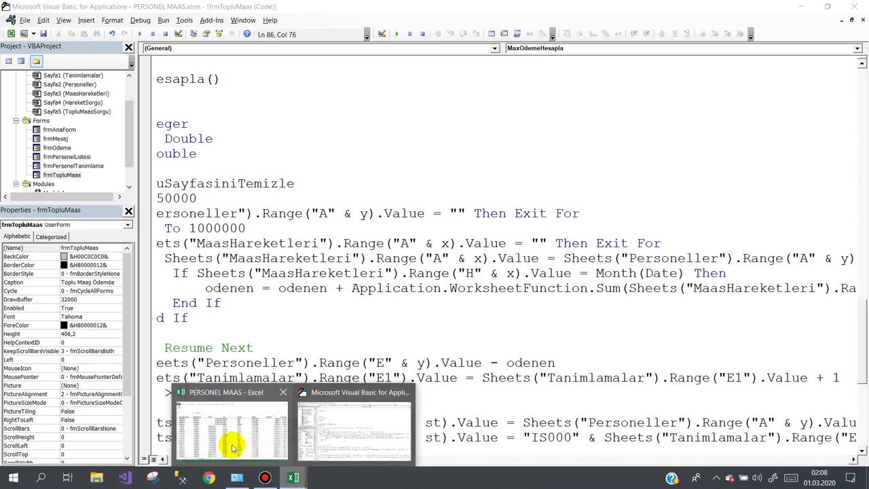
{"action": "left_click", "coordinate": [233, 448]}
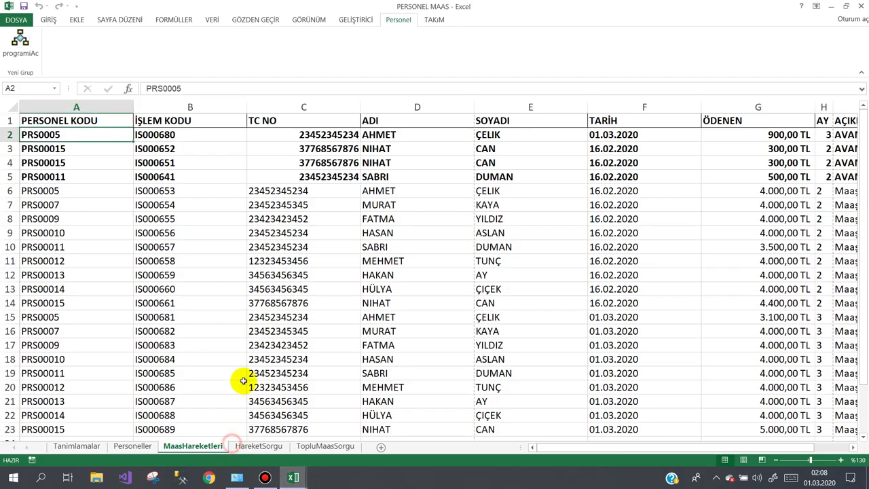
{"action": "left_click", "coordinate": [127, 448]}
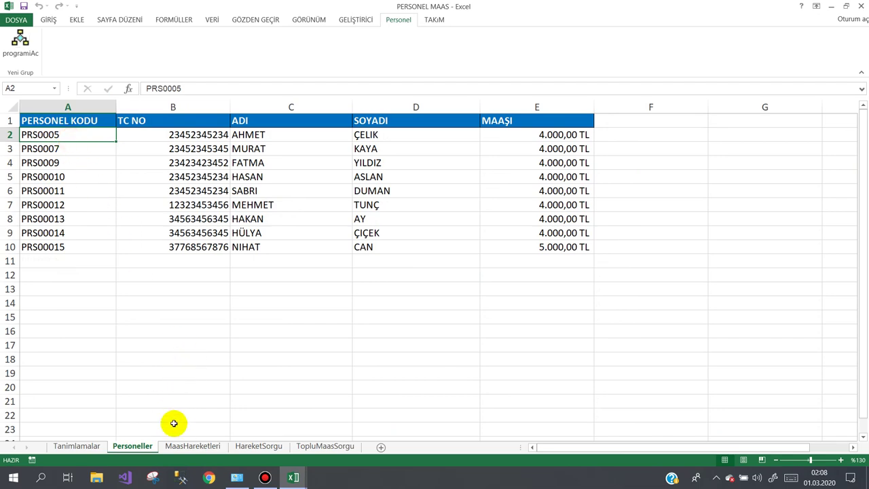
{"action": "left_click", "coordinate": [187, 448]}
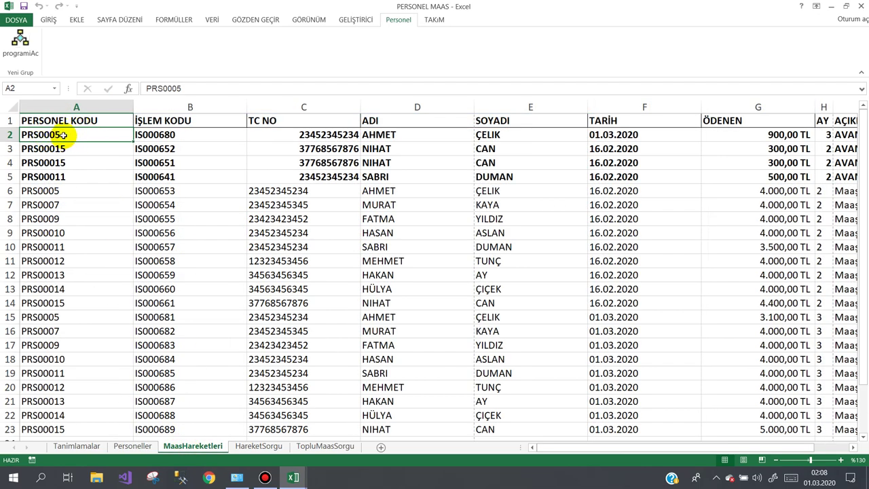
{"action": "left_click", "coordinate": [826, 148]}
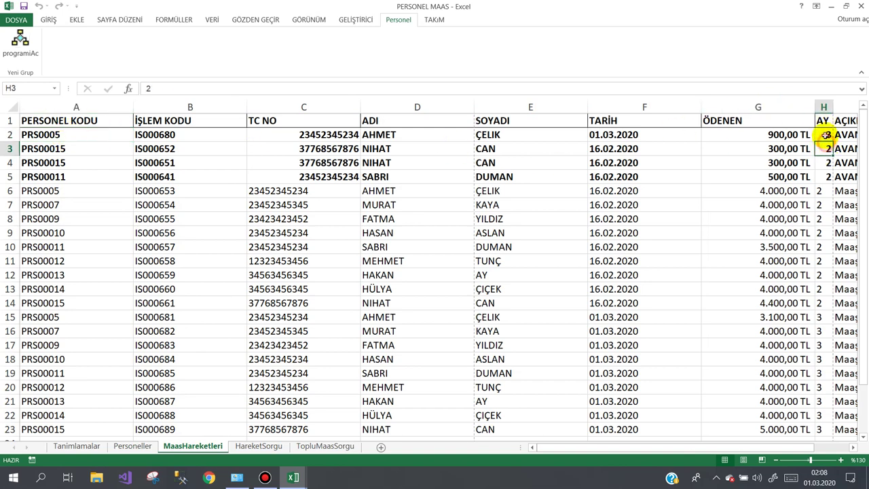
{"action": "left_click", "coordinate": [825, 134]}
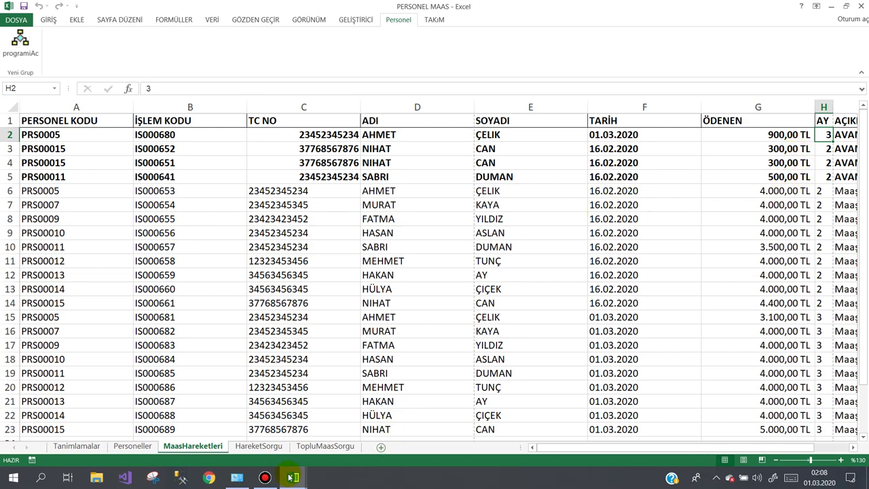
{"action": "mouse_move", "coordinate": [292, 478]}
{"action": "left_click", "coordinate": [331, 428]}
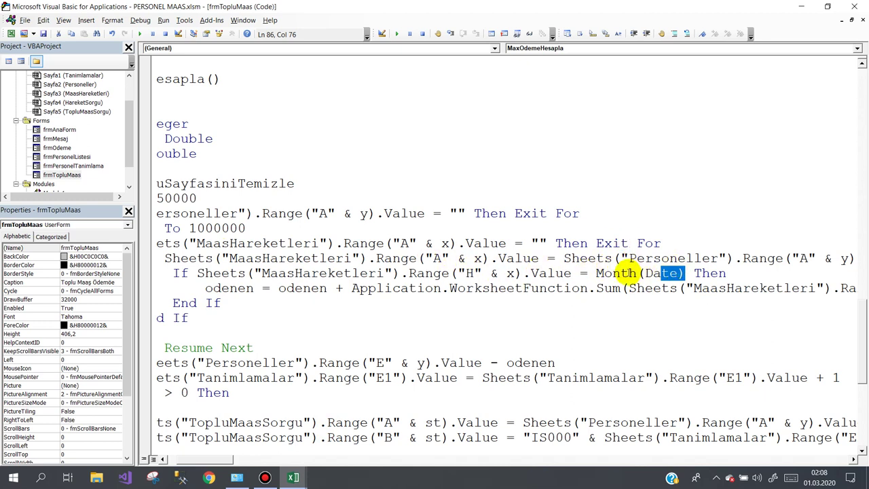
Highlight the odenen running total and the column G amount in the sum line.
{"action": "key", "text": "Left"}
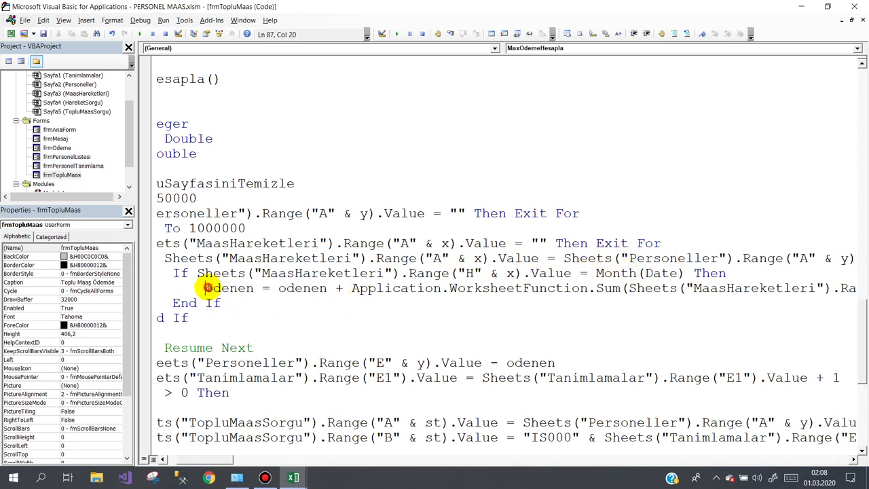
{"action": "left_click_drag", "start_coordinate": [208, 288], "coordinate": [246, 288]}
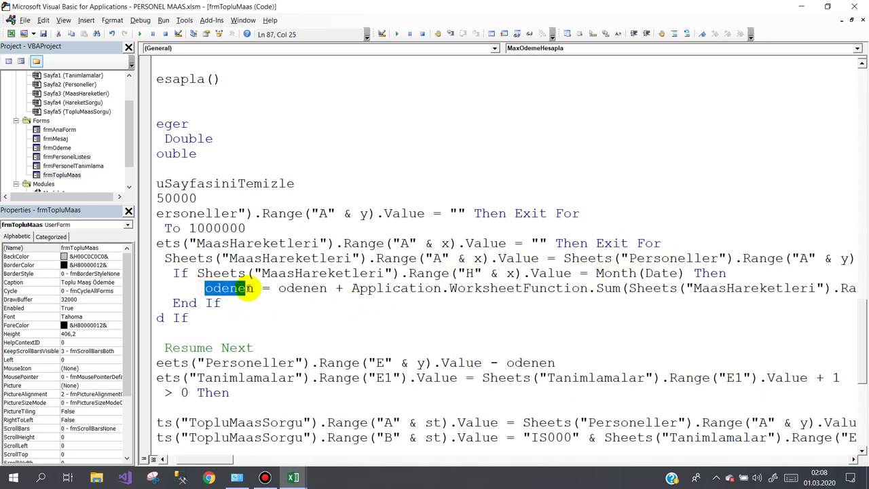
{"action": "double_click", "coordinate": [284, 289]}
{"action": "left_click", "coordinate": [294, 305]}
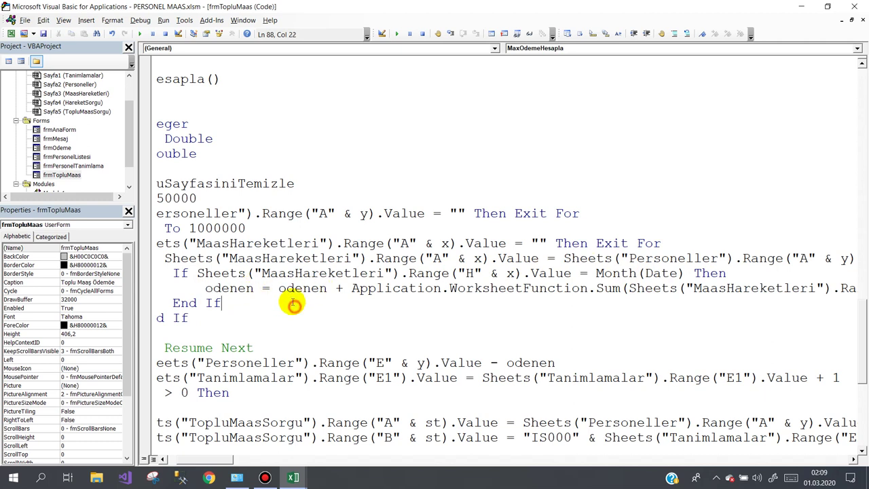
{"action": "left_click_drag", "start_coordinate": [277, 289], "coordinate": [310, 289]}
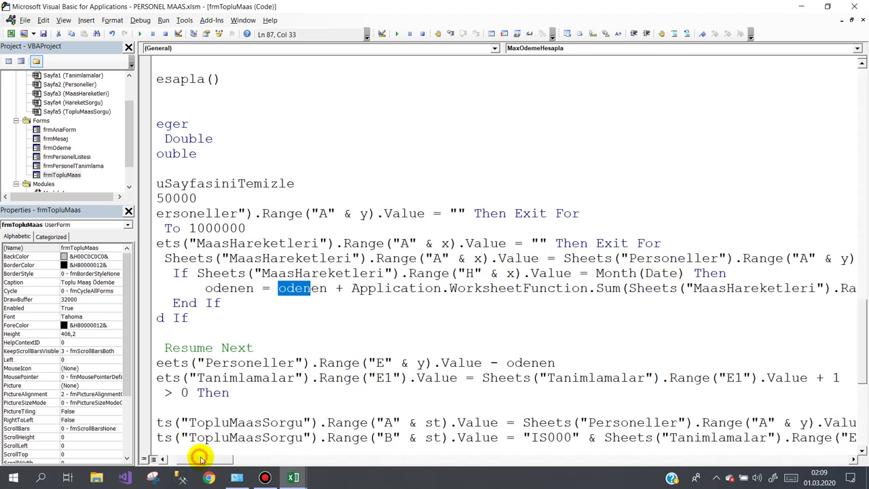
{"action": "left_click_drag", "start_coordinate": [201, 457], "coordinate": [215, 457]}
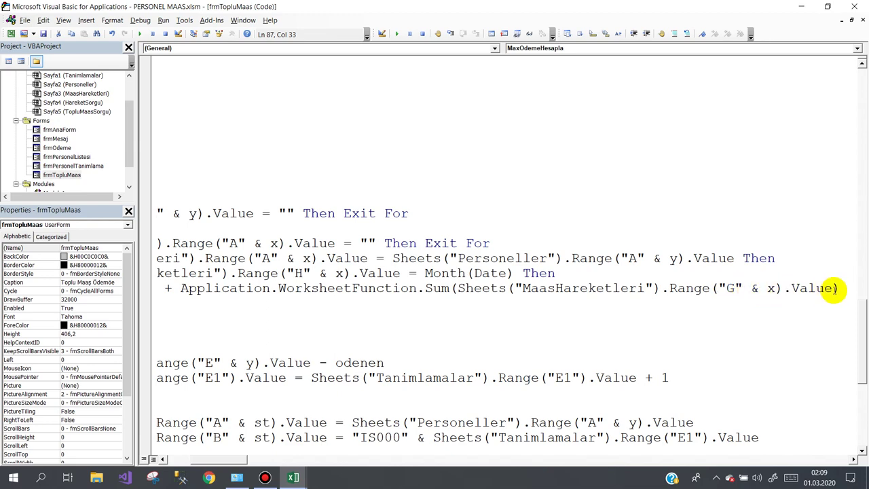
{"action": "left_click_drag", "start_coordinate": [833, 288], "coordinate": [741, 288]}
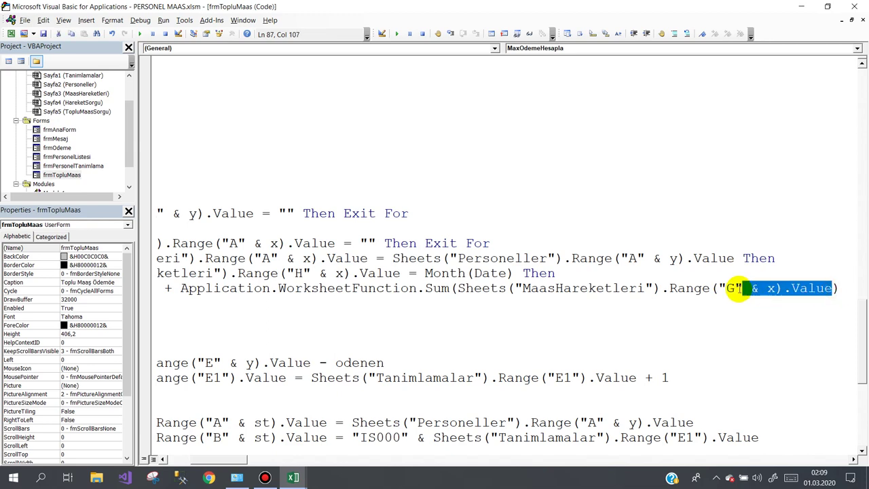
Check MaasHareketleri column G paid amounts, including the 900 TL advance in G2 and 4000 in G13.
{"action": "mouse_move", "coordinate": [294, 478]}
{"action": "left_click", "coordinate": [266, 457]}
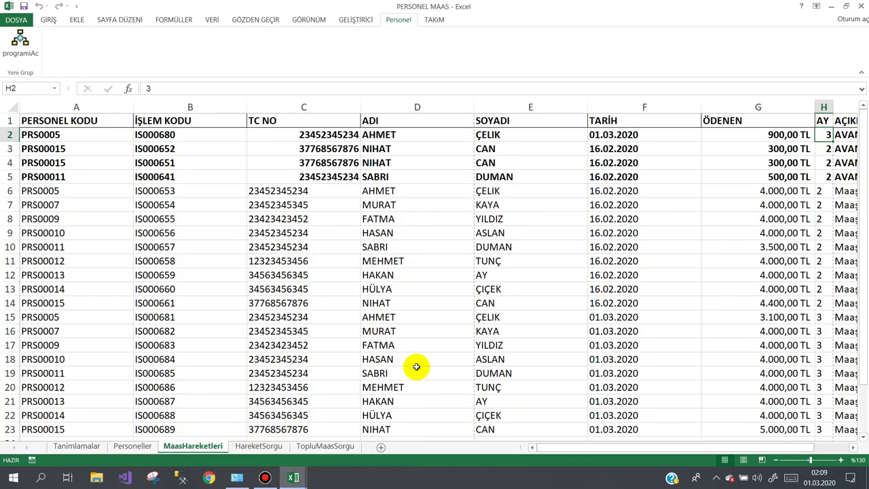
{"action": "left_click_drag", "start_coordinate": [763, 136], "coordinate": [788, 152]}
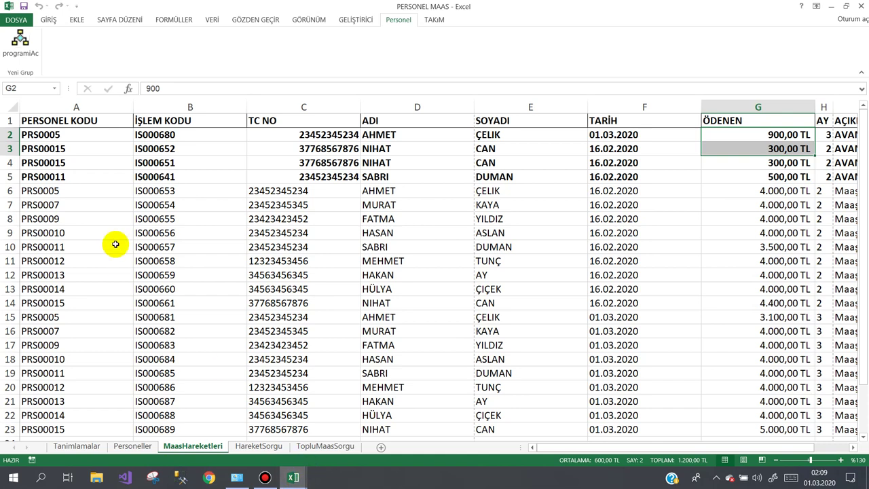
{"action": "left_click", "coordinate": [720, 138]}
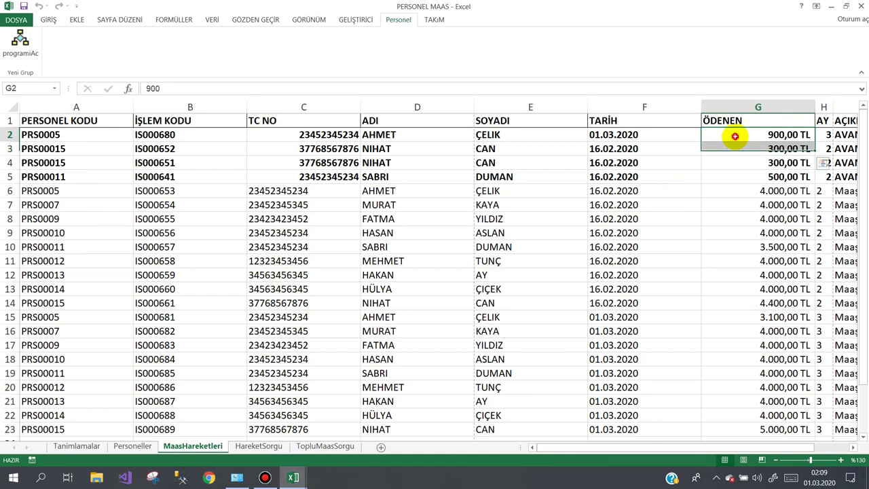
{"action": "left_click", "coordinate": [752, 245]}
{"action": "left_click", "coordinate": [742, 289]}
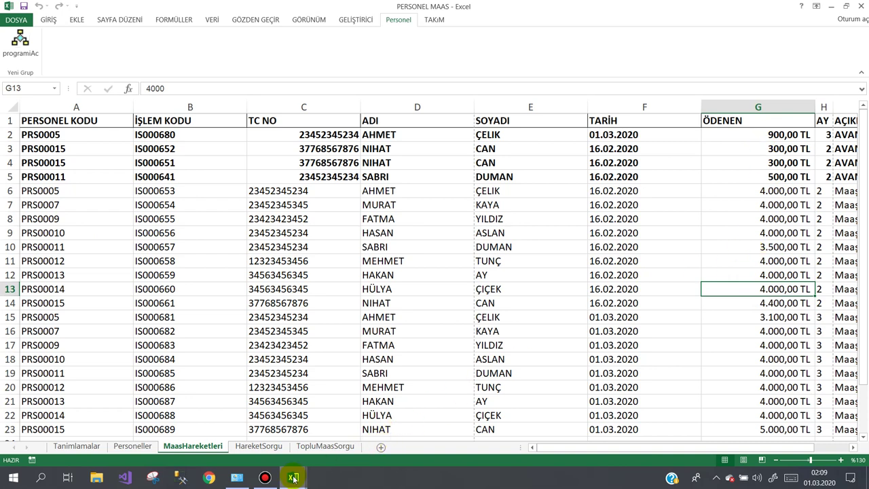
In the VBA editor, highlight MaxOdemeHesapla's month-check and employee-match If blocks, inner payment loop and odenen.
{"action": "mouse_move", "coordinate": [293, 478]}
{"action": "left_click", "coordinate": [374, 433]}
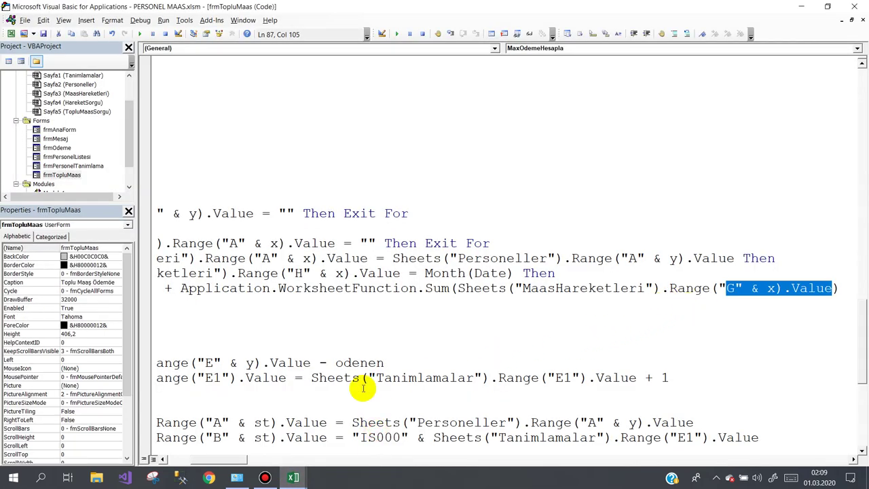
{"action": "left_click_drag", "start_coordinate": [233, 461], "coordinate": [204, 462]}
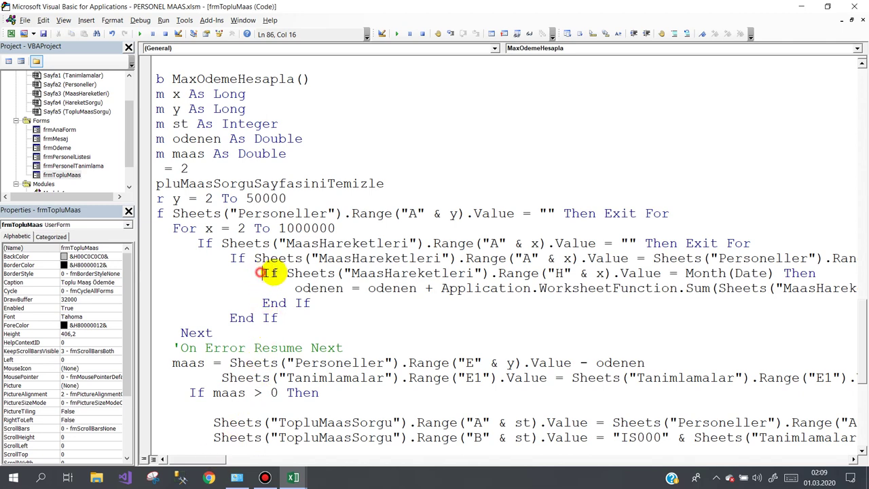
{"action": "double_click", "coordinate": [276, 303]}
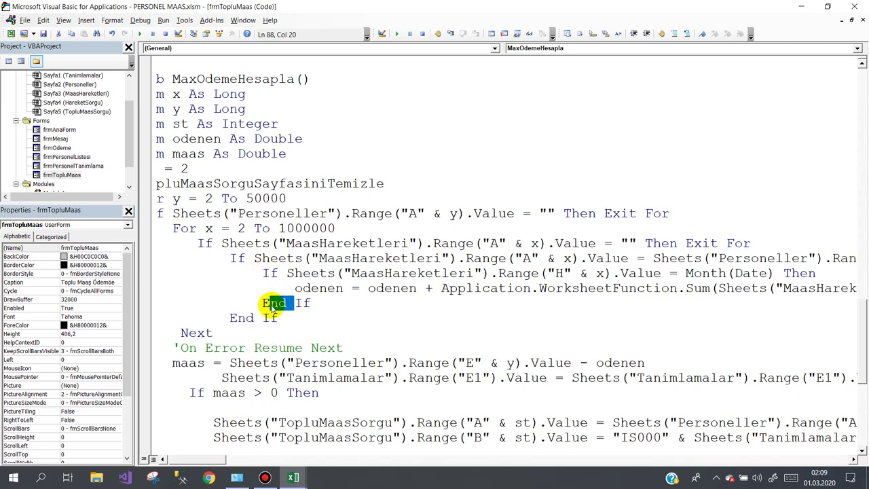
{"action": "double_click", "coordinate": [234, 258]}
{"action": "double_click", "coordinate": [241, 318]}
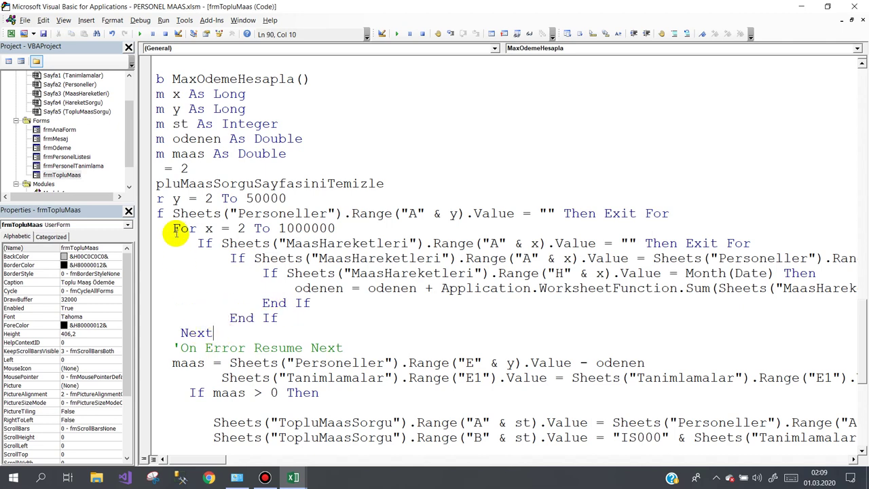
{"action": "left_click_drag", "start_coordinate": [171, 229], "coordinate": [213, 259]}
{"action": "left_click", "coordinate": [228, 331]}
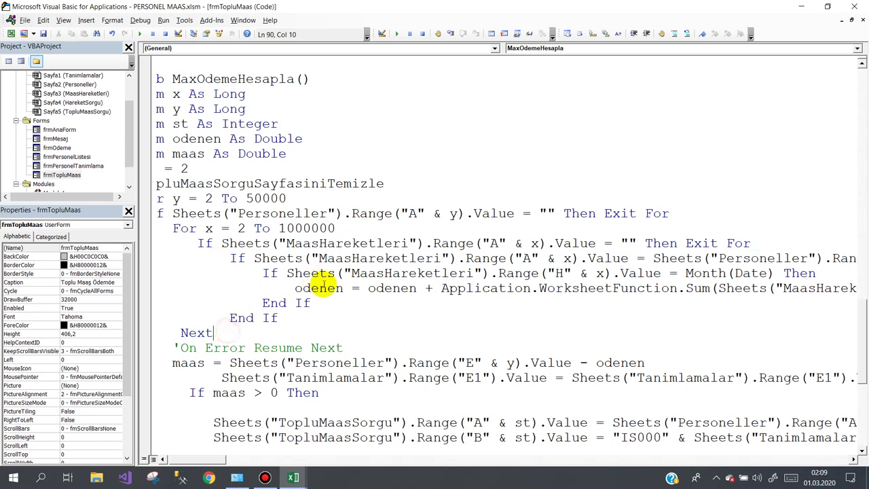
{"action": "left_click_drag", "start_coordinate": [345, 288], "coordinate": [314, 288]}
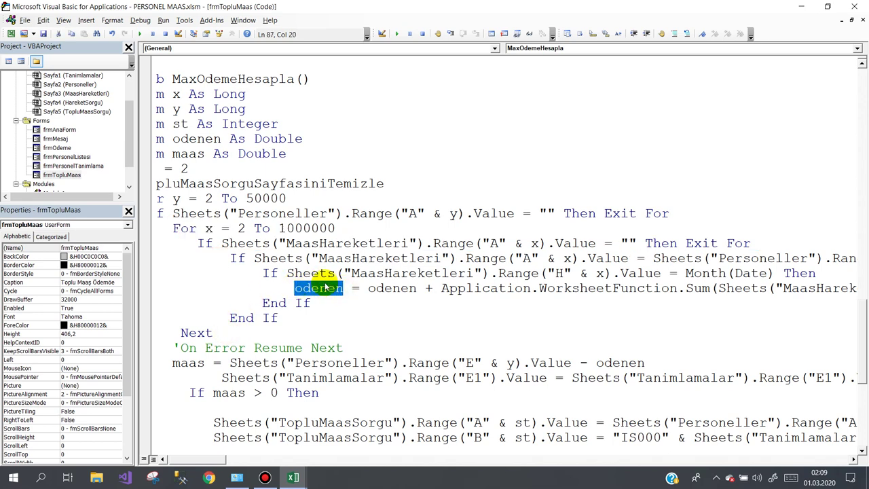
Highlight the maas declaration, the st starting value and the maas salary-minus-odenen calculation line.
{"action": "scroll", "coordinate": [325, 286], "scroll_direction": "down", "scroll_amount": 1}
{"action": "scroll", "coordinate": [325, 286], "scroll_direction": "down", "scroll_amount": 1}
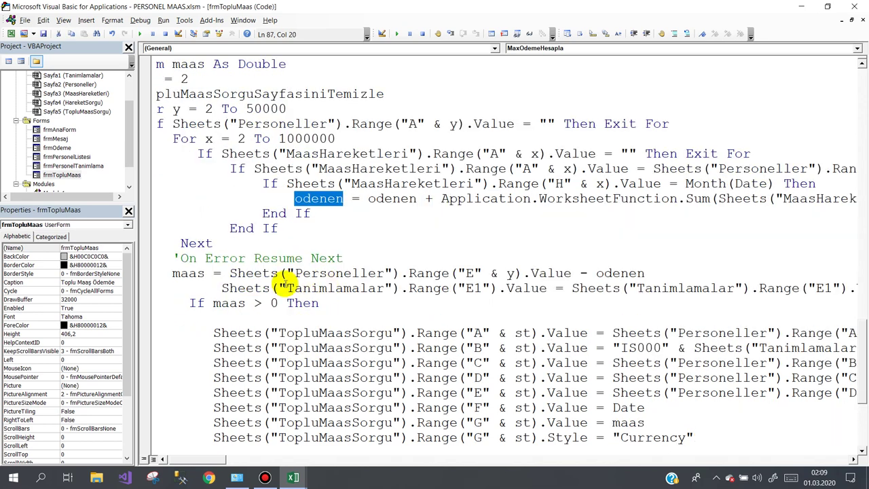
{"action": "left_click", "coordinate": [185, 459]}
{"action": "scroll", "coordinate": [200, 340], "scroll_direction": "up", "scroll_amount": 1}
{"action": "scroll", "coordinate": [206, 306], "scroll_direction": "up", "scroll_amount": 2}
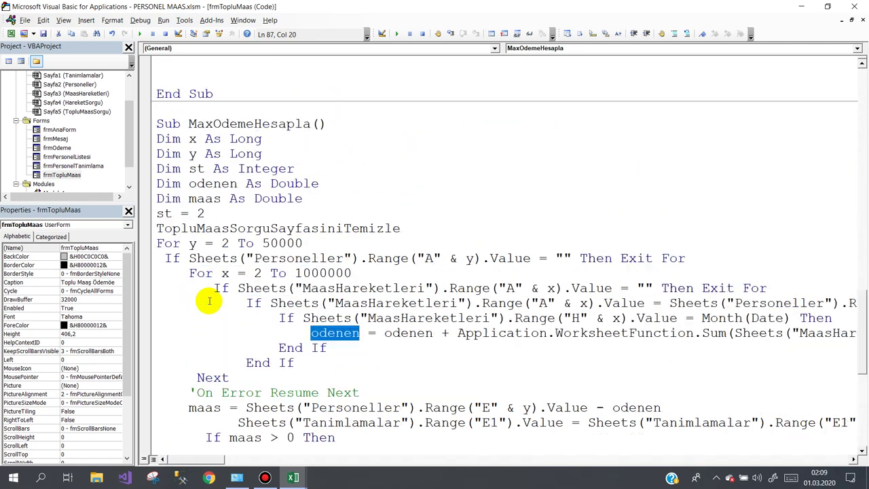
{"action": "left_click_drag", "start_coordinate": [154, 197], "coordinate": [279, 219]}
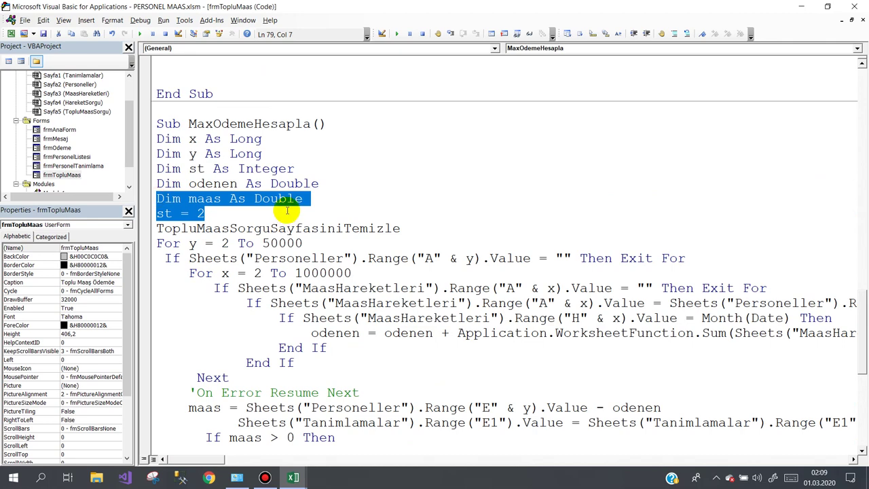
{"action": "scroll", "coordinate": [272, 272], "scroll_direction": "down", "scroll_amount": 3}
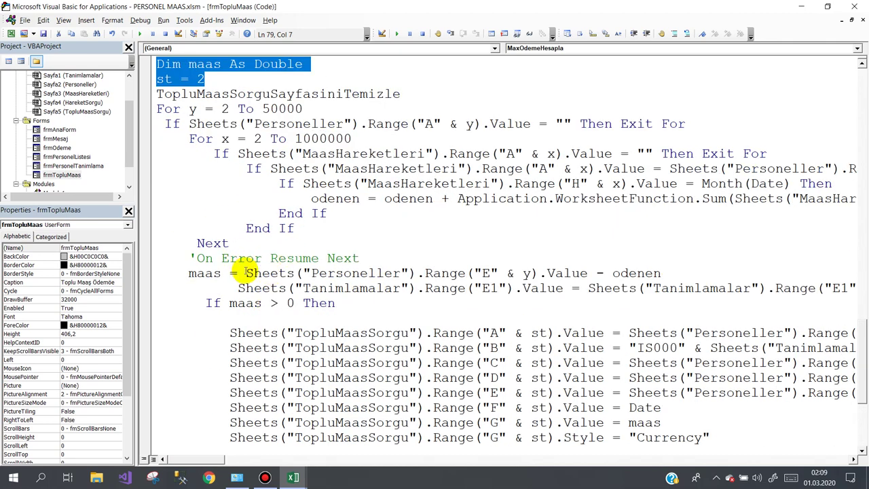
{"action": "mouse_move", "coordinate": [245, 273]}
{"action": "left_mouse_down"}
{"action": "mouse_move", "coordinate": [461, 264]}
{"action": "mouse_move", "coordinate": [562, 275]}
{"action": "left_mouse_up"}
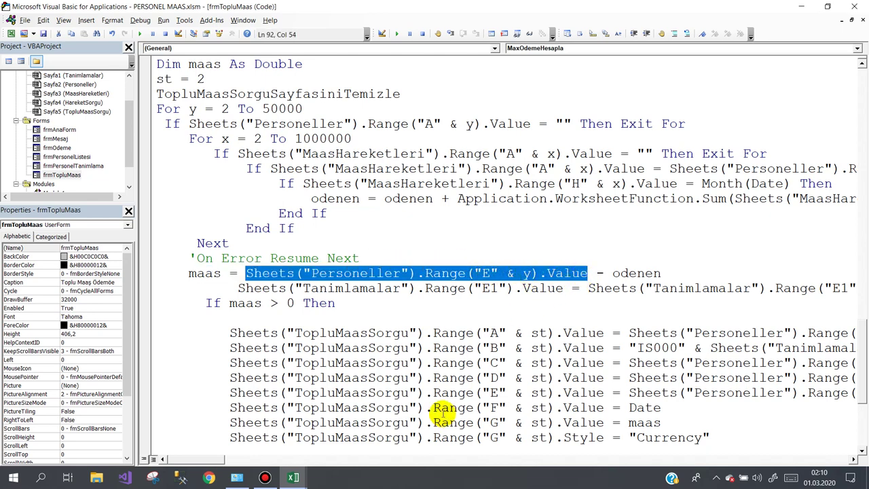
{"action": "left_click", "coordinate": [294, 478]}
{"action": "left_click", "coordinate": [231, 442]}
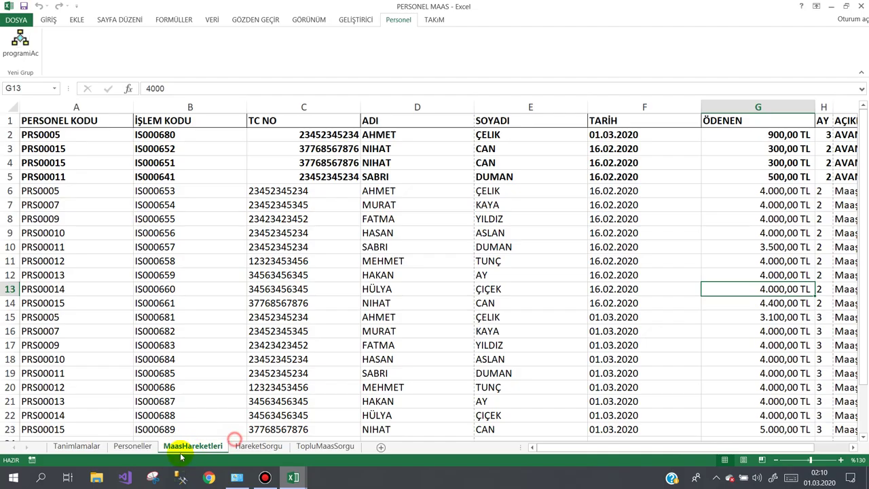
{"action": "left_click", "coordinate": [129, 446]}
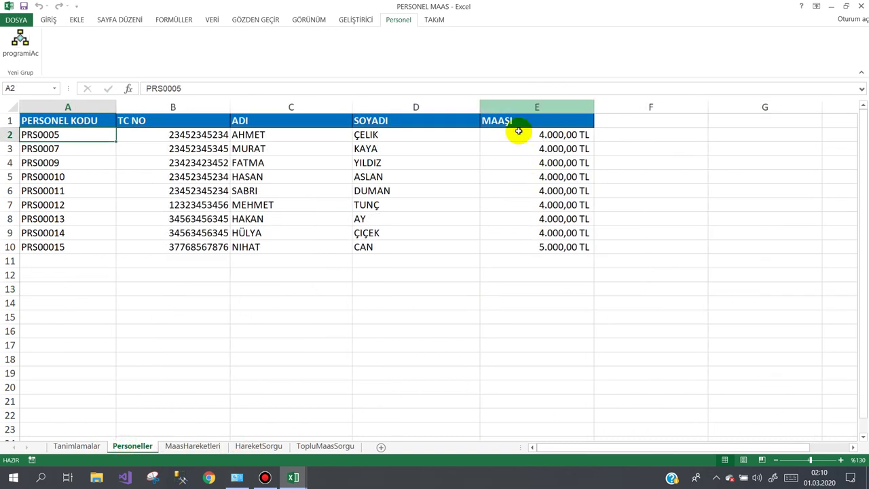
{"action": "left_click", "coordinate": [547, 136]}
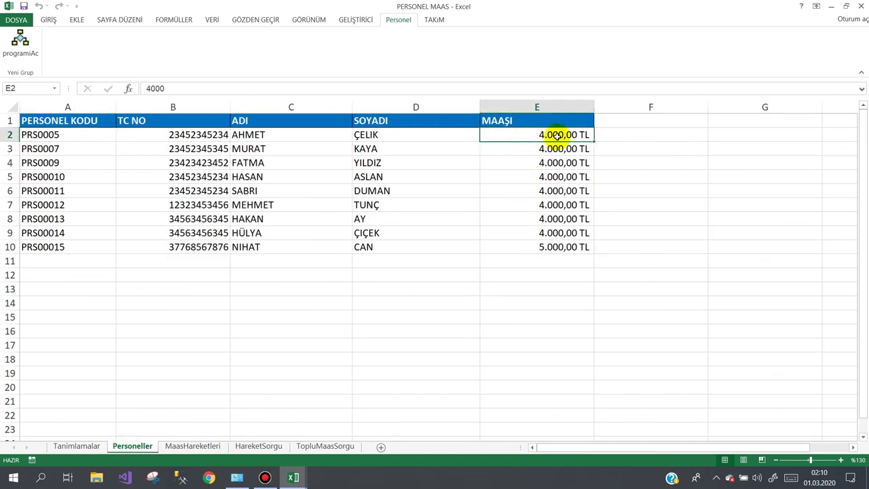
{"action": "left_click", "coordinate": [340, 435]}
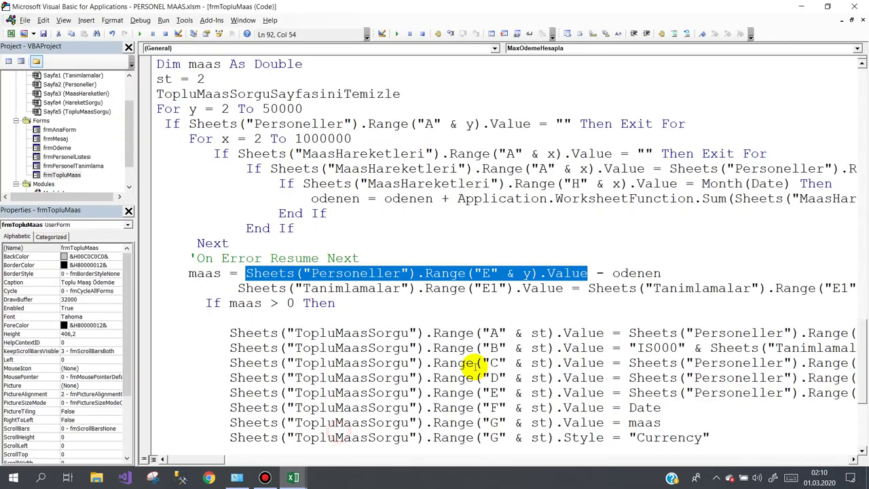
{"action": "double_click", "coordinate": [639, 274]}
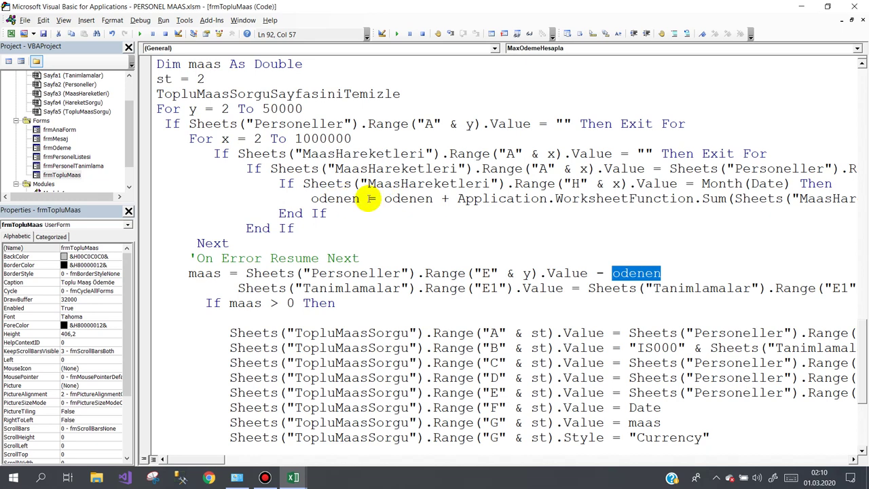
{"action": "left_click_drag", "start_coordinate": [221, 273], "coordinate": [197, 274]}
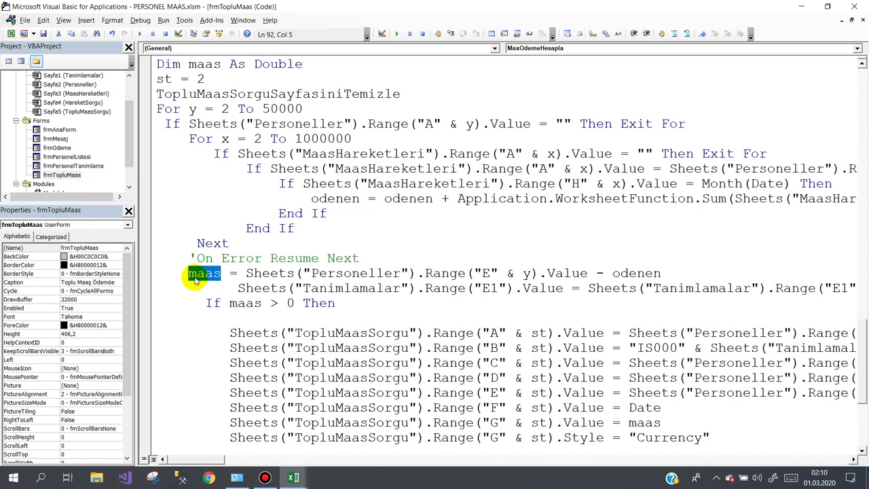
{"action": "left_click_drag", "start_coordinate": [360, 198], "coordinate": [313, 198]}
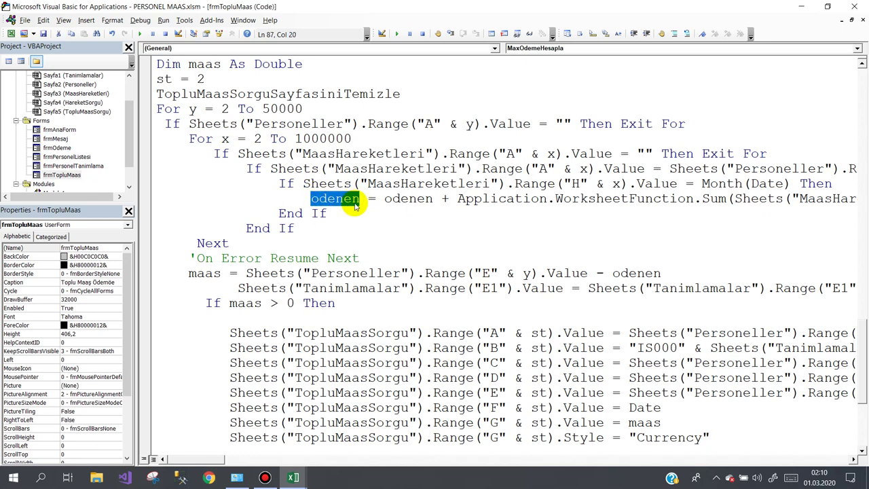
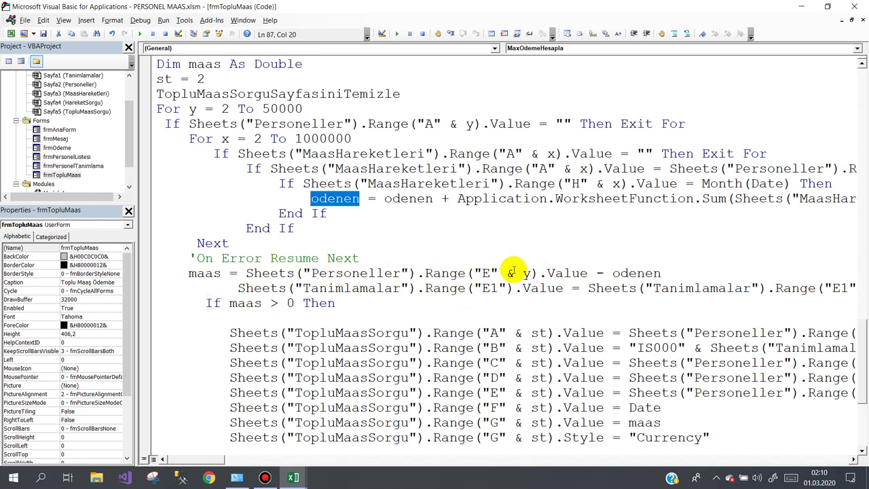
Highlight odenen and maas in the remaining-salary calculation line.
{"action": "double_click", "coordinate": [613, 273]}
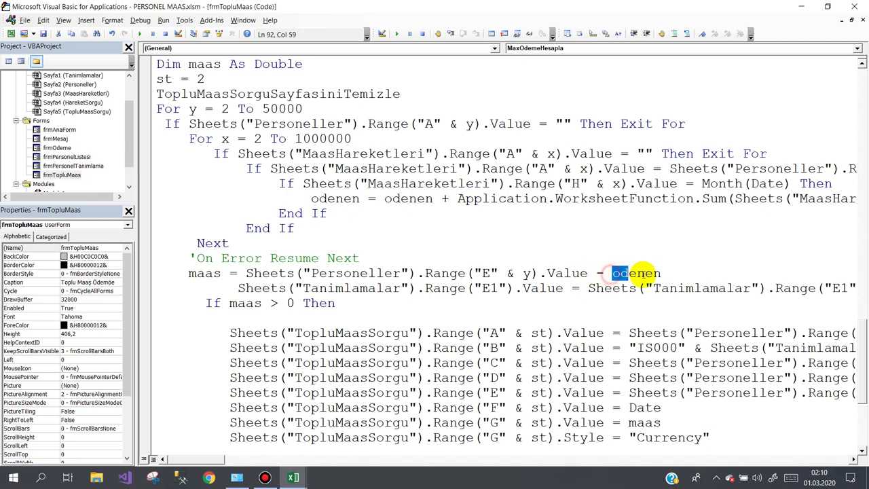
{"action": "left_click_drag", "start_coordinate": [219, 275], "coordinate": [195, 274]}
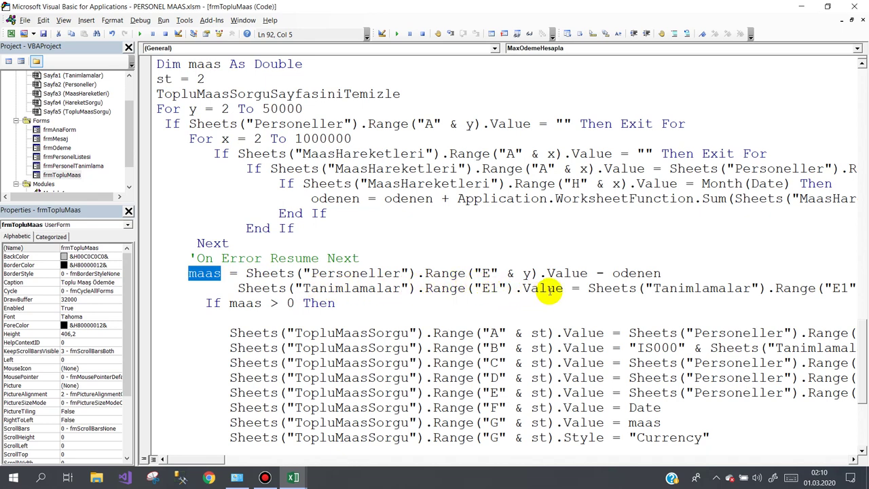
{"action": "left_click_drag", "start_coordinate": [206, 459], "coordinate": [224, 461]}
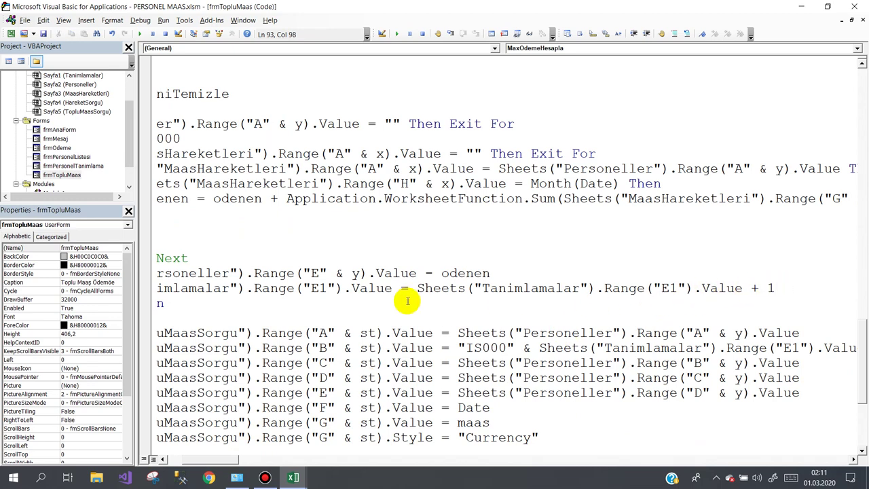
Check the transaction code counter in E1 of the Tanimlamalar sheet, then return to the code.
{"action": "left_click", "coordinate": [293, 477]}
{"action": "left_click", "coordinate": [213, 434]}
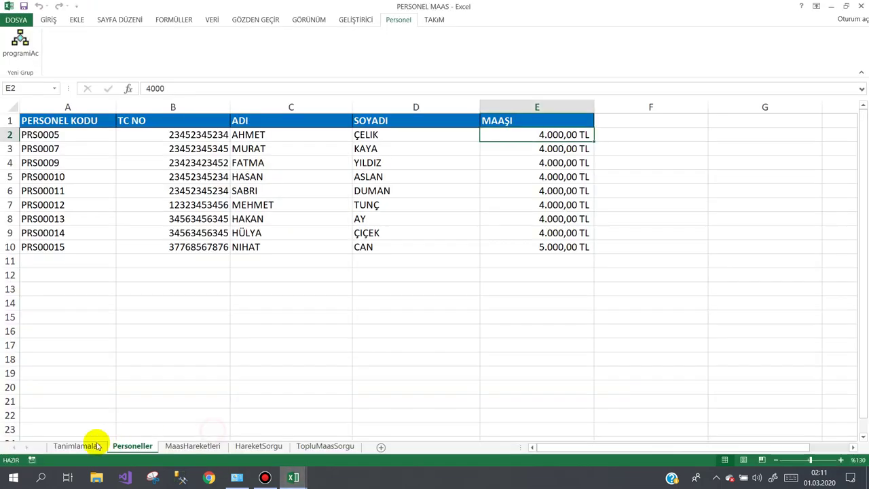
{"action": "left_click", "coordinate": [82, 446]}
{"action": "left_click", "coordinate": [451, 118]}
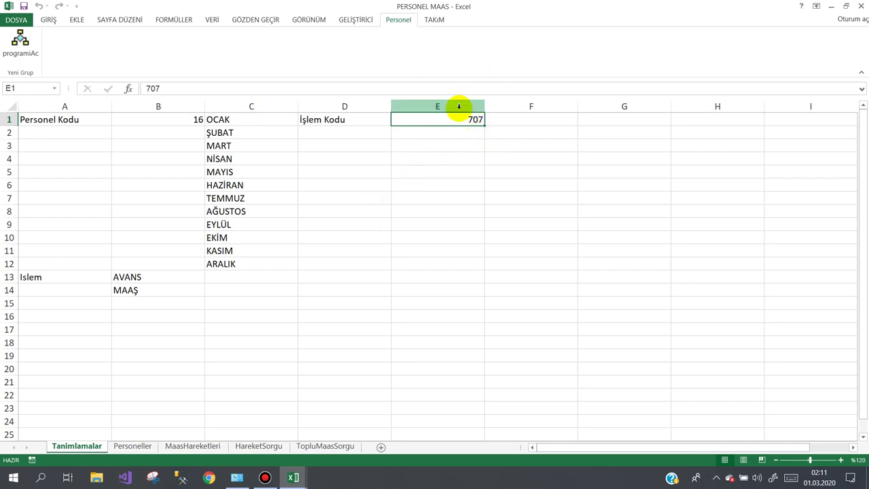
{"action": "mouse_move", "coordinate": [297, 475]}
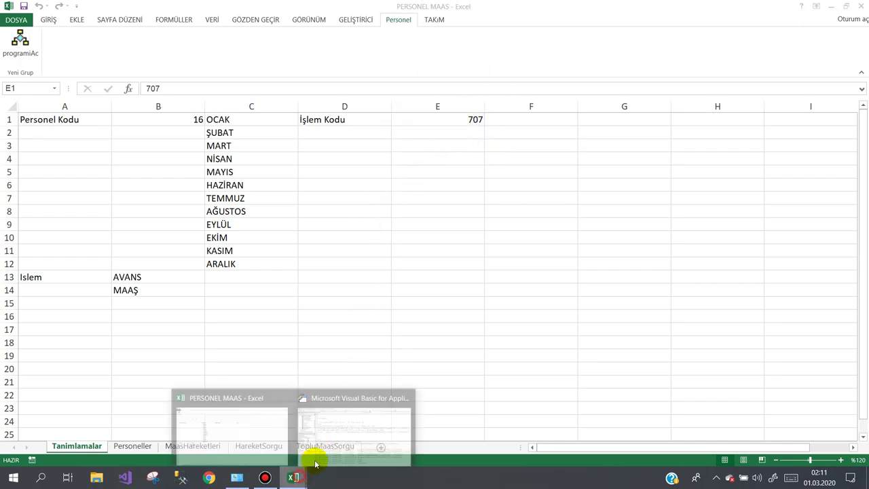
{"action": "left_click", "coordinate": [346, 423]}
{"action": "left_click_drag", "start_coordinate": [776, 288], "coordinate": [157, 289]}
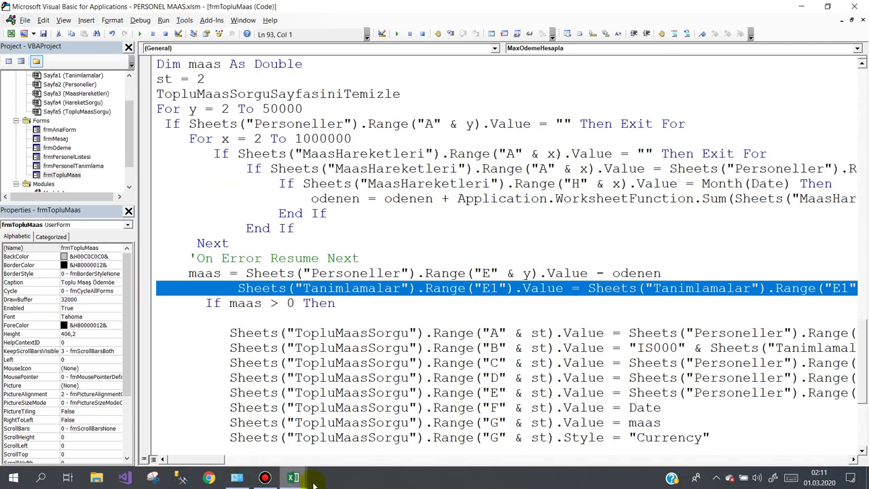
Review MaasHareketleri transaction codes from IS000653 in B6 to the last one, IS000689.
{"action": "mouse_move", "coordinate": [294, 477]}
{"action": "left_click", "coordinate": [225, 425]}
{"action": "left_click", "coordinate": [193, 447]}
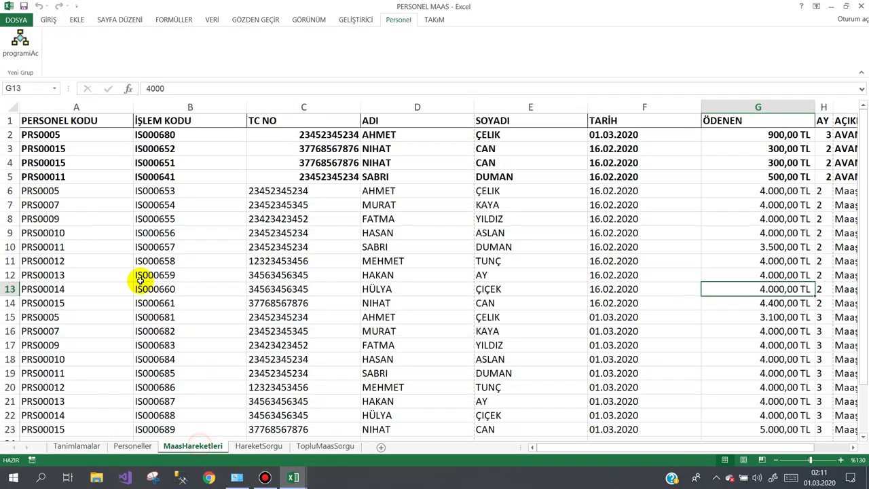
{"action": "left_click", "coordinate": [155, 190]}
{"action": "scroll", "coordinate": [161, 233], "scroll_direction": "down", "scroll_amount": 4}
{"action": "scroll", "coordinate": [173, 221], "scroll_direction": "down", "scroll_amount": 1}
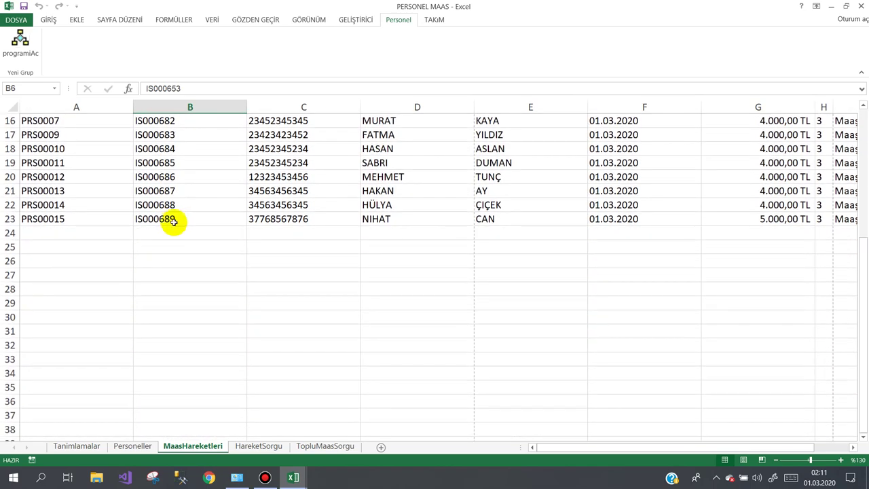
{"action": "scroll", "coordinate": [178, 221], "scroll_direction": "up", "scroll_amount": 2}
{"action": "scroll", "coordinate": [178, 221], "scroll_direction": "up", "scroll_amount": 3}
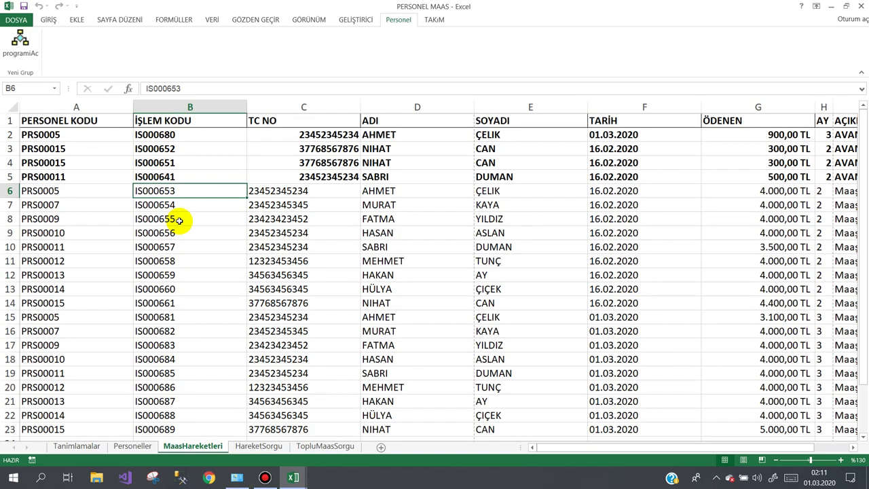
{"action": "scroll", "coordinate": [174, 223], "scroll_direction": "down", "scroll_amount": 3}
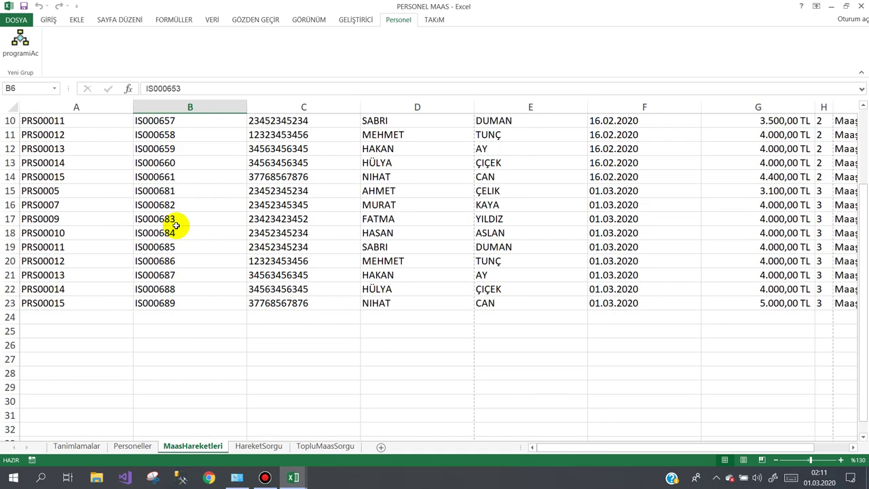
{"action": "scroll", "coordinate": [175, 230], "scroll_direction": "down", "scroll_amount": 1}
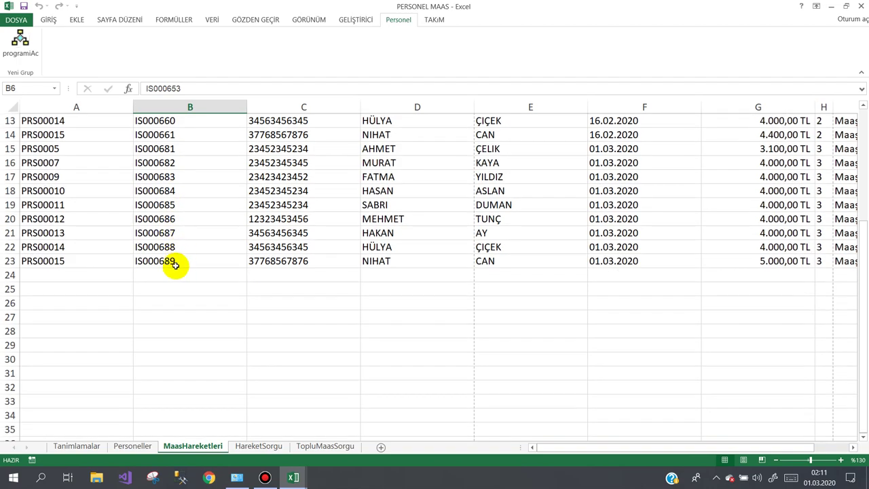
{"action": "left_click", "coordinate": [177, 262]}
{"action": "scroll", "coordinate": [186, 245], "scroll_direction": "up", "scroll_amount": 2}
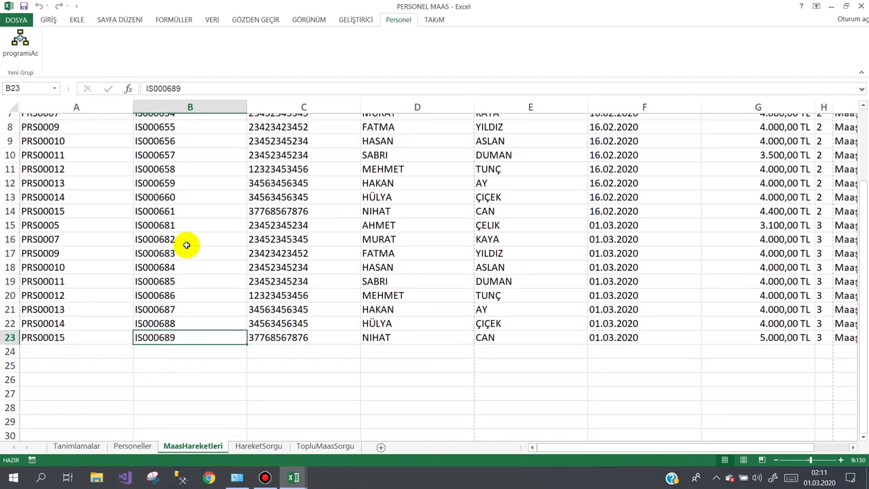
{"action": "scroll", "coordinate": [186, 245], "scroll_direction": "up", "scroll_amount": 2}
{"action": "scroll", "coordinate": [186, 245], "scroll_direction": "down", "scroll_amount": 2}
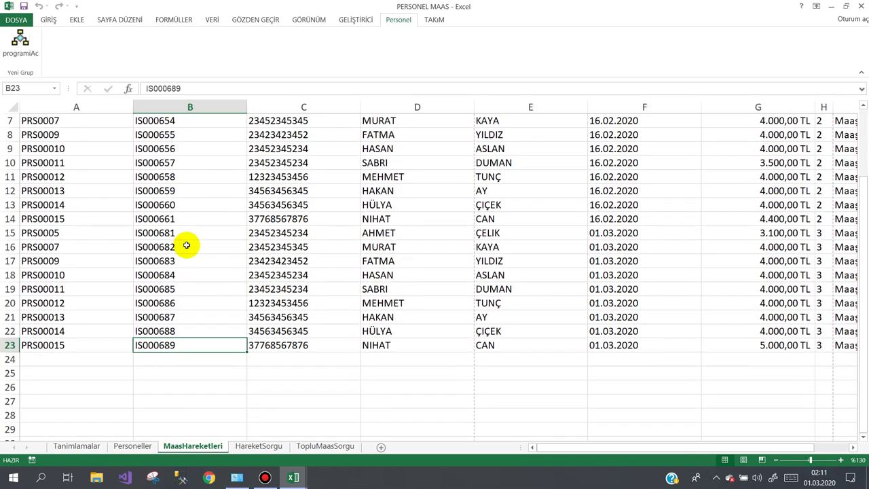
{"action": "scroll", "coordinate": [186, 245], "scroll_direction": "up", "scroll_amount": 2}
Back in the code, highlight maas, odenen and the If maas > 0 Then condition.
{"action": "left_click", "coordinate": [292, 478]}
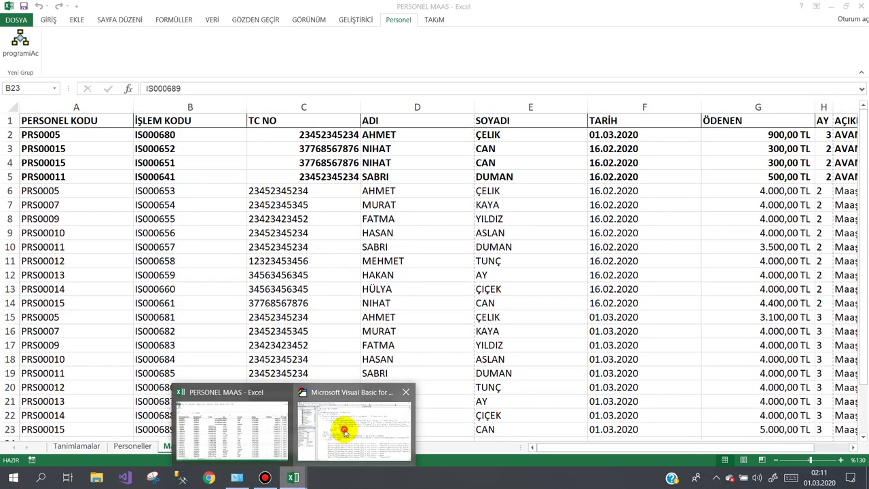
{"action": "left_click", "coordinate": [342, 427]}
{"action": "left_click", "coordinate": [247, 303]}
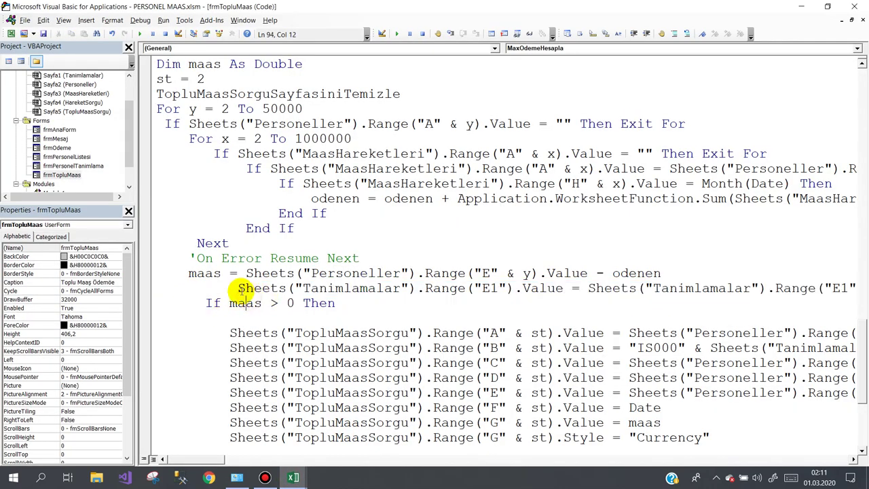
{"action": "mouse_move", "coordinate": [195, 460]}
{"action": "left_mouse_down"}
{"action": "mouse_move", "coordinate": [213, 467]}
{"action": "mouse_move", "coordinate": [191, 461]}
{"action": "left_mouse_up"}
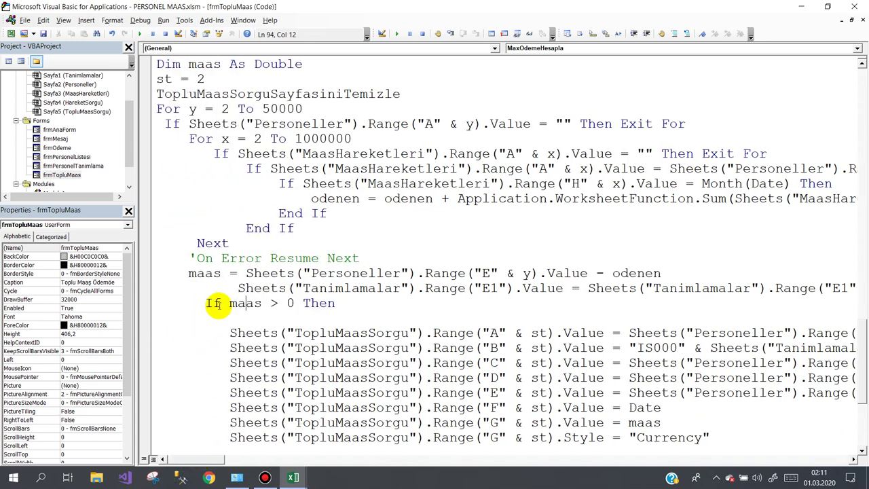
{"action": "double_click", "coordinate": [203, 274]}
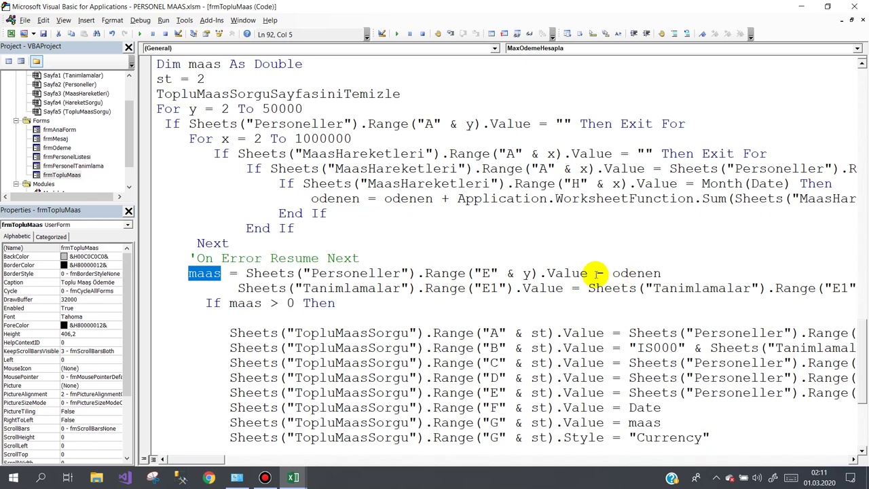
{"action": "left_click", "coordinate": [407, 274]}
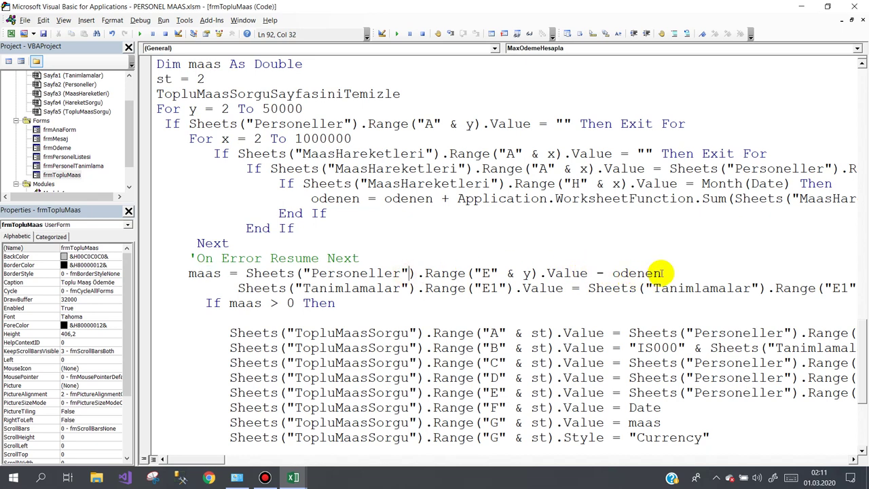
{"action": "left_click_drag", "start_coordinate": [663, 273], "coordinate": [636, 273]}
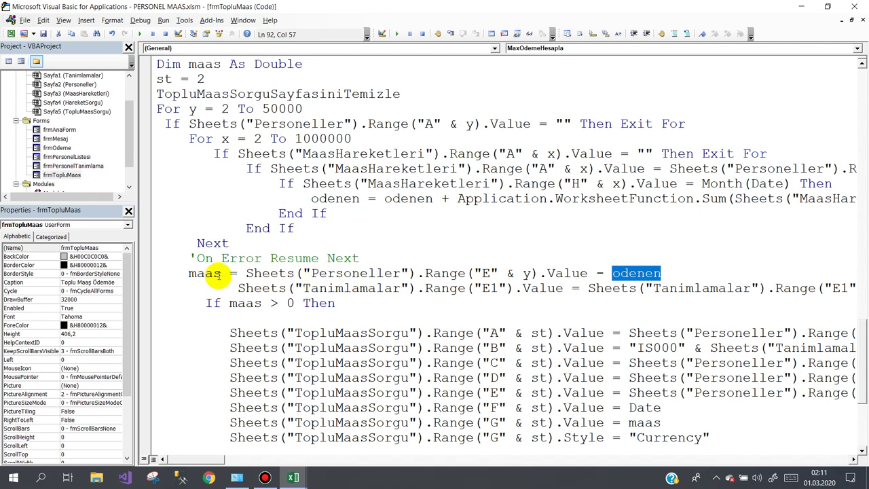
{"action": "left_click_drag", "start_coordinate": [220, 274], "coordinate": [196, 274]}
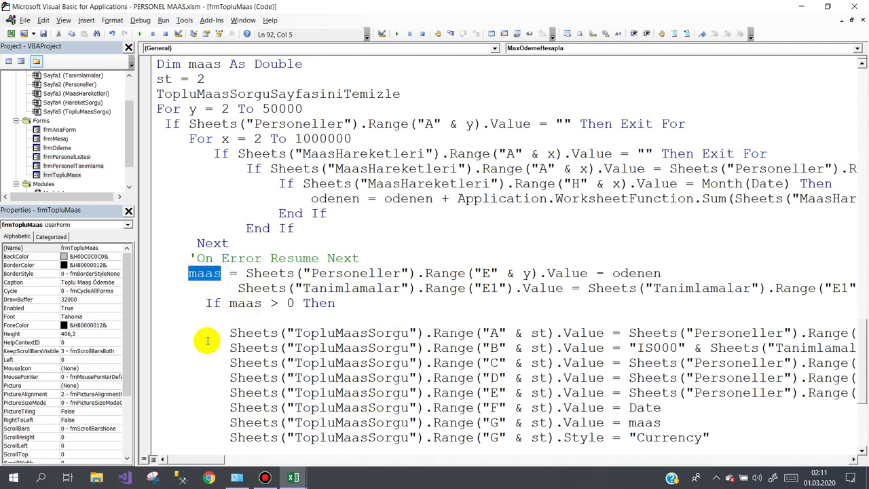
{"action": "left_click_drag", "start_coordinate": [204, 304], "coordinate": [317, 304]}
Point out the st row counter and select the st = 2 starting row line.
{"action": "scroll", "coordinate": [325, 309], "scroll_direction": "down", "scroll_amount": 1}
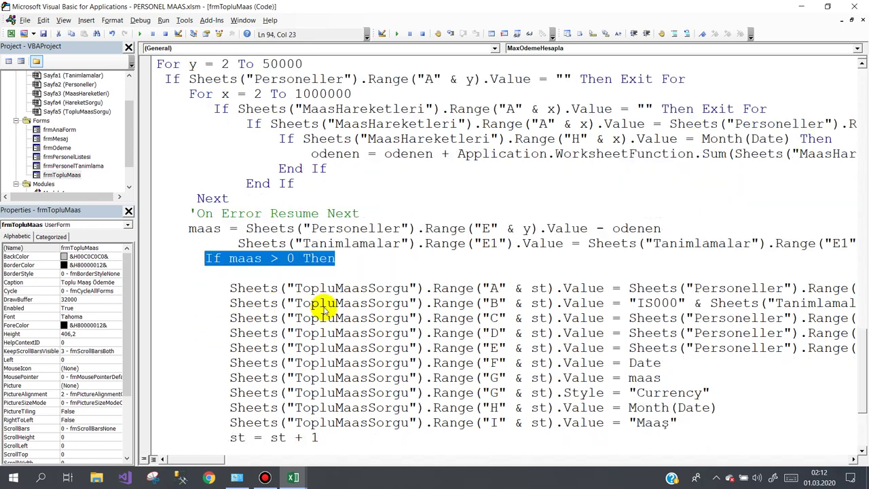
{"action": "scroll", "coordinate": [320, 305], "scroll_direction": "down", "scroll_amount": 1}
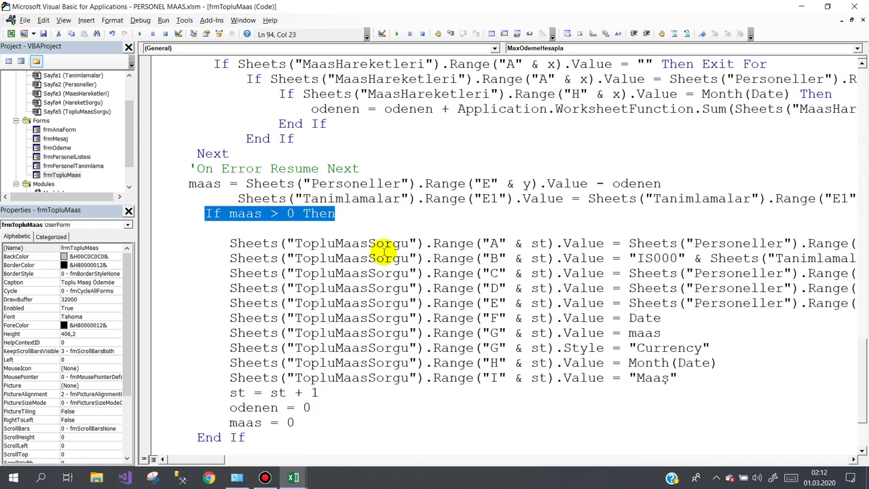
{"action": "left_click", "coordinate": [544, 243]}
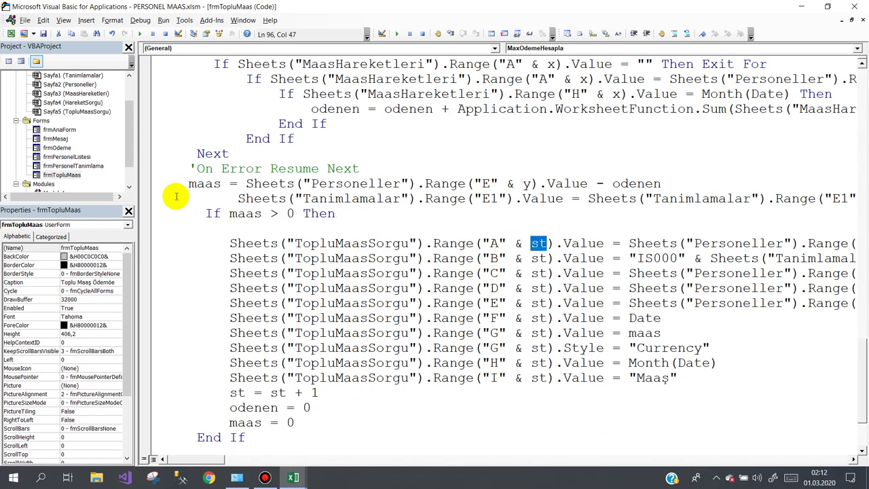
{"action": "scroll", "coordinate": [175, 194], "scroll_direction": "up", "scroll_amount": 4}
{"action": "left_click", "coordinate": [206, 168]}
{"action": "key", "text": "shift+Home"}
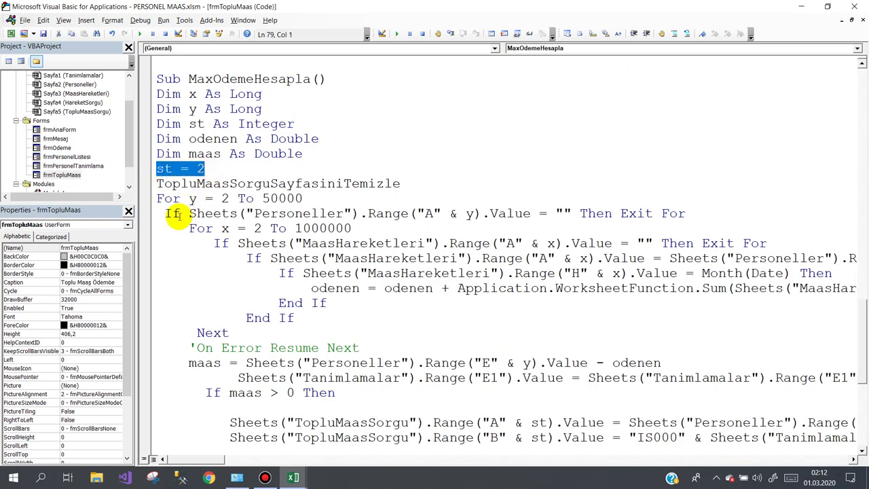
Show the empty TopluMaasSorgu sheet and compare it with MaasHareketleri.
{"action": "left_click", "coordinate": [293, 477]}
{"action": "left_click", "coordinate": [197, 438]}
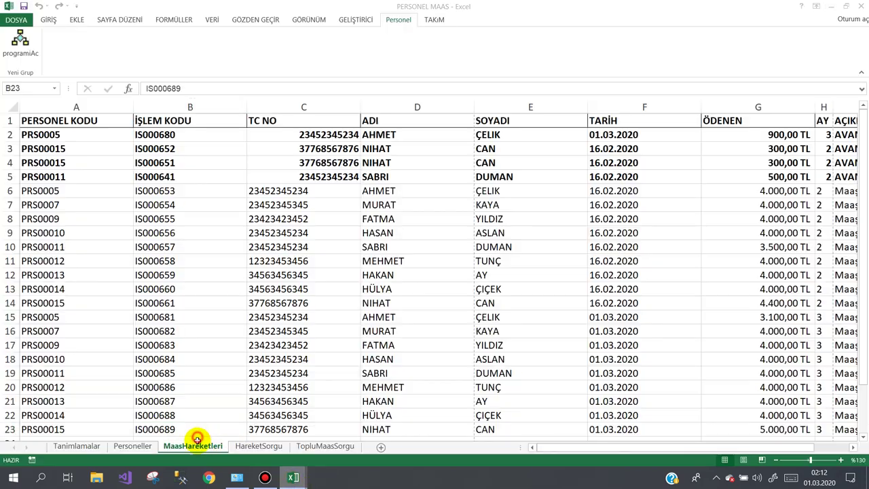
{"action": "left_click", "coordinate": [316, 447]}
{"action": "left_click", "coordinate": [204, 221]}
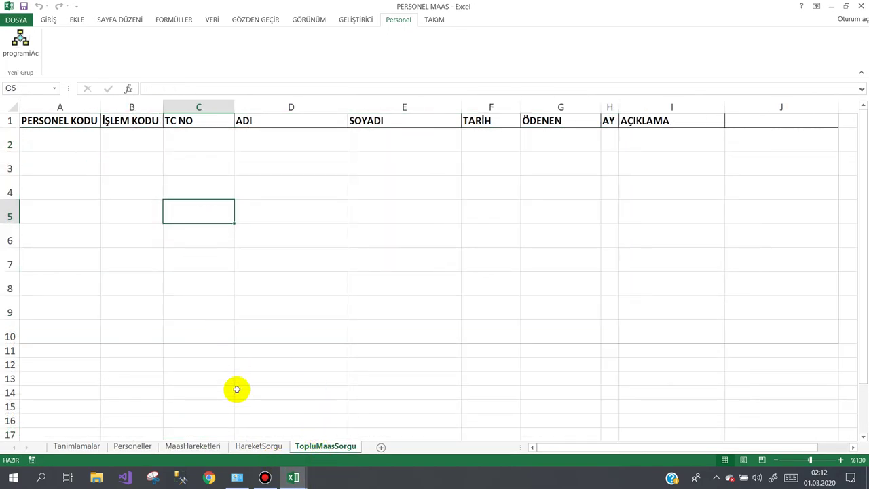
{"action": "left_click", "coordinate": [193, 446]}
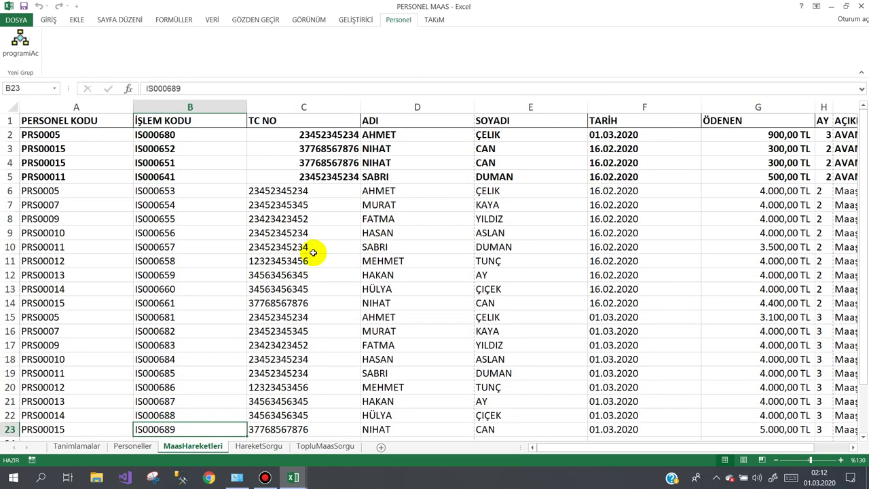
{"action": "left_click", "coordinate": [326, 446]}
Go to the code line that fills column A of TopluMaasSorgu.
{"action": "left_click", "coordinate": [302, 484]}
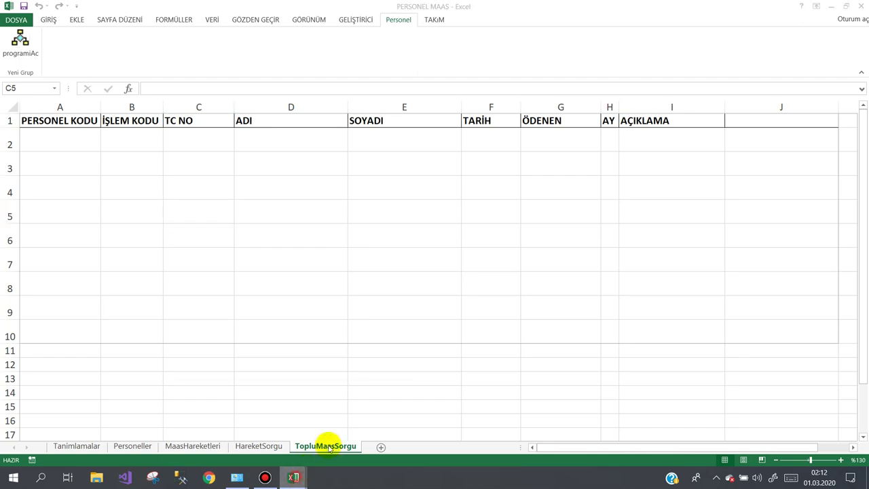
{"action": "left_click", "coordinate": [345, 426]}
{"action": "scroll", "coordinate": [337, 374], "scroll_direction": "down", "scroll_amount": 2}
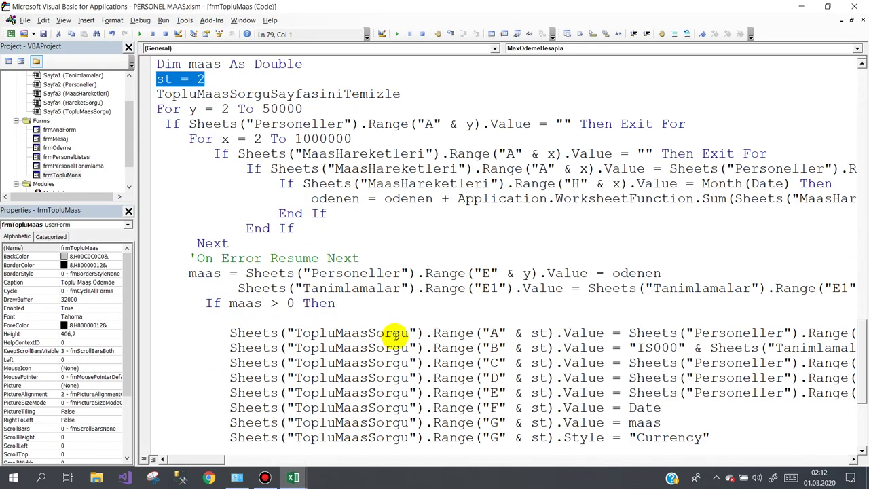
{"action": "left_click", "coordinate": [603, 333]}
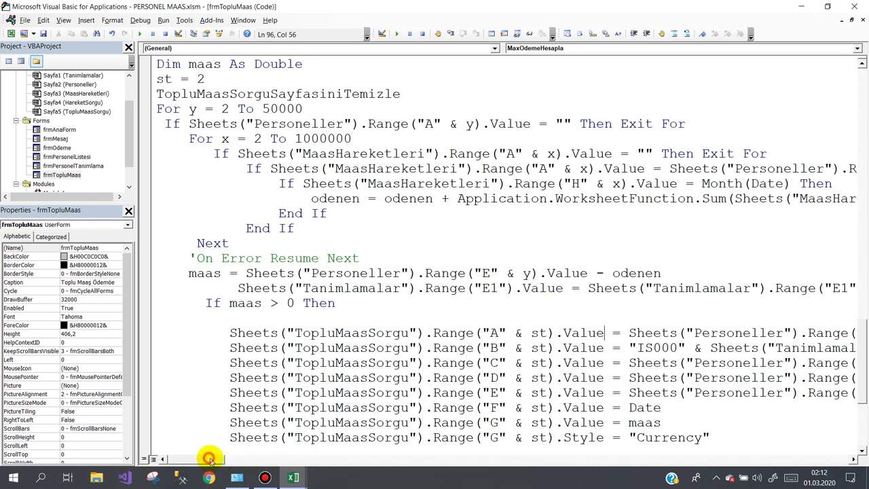
{"action": "left_click_drag", "start_coordinate": [209, 458], "coordinate": [227, 459]}
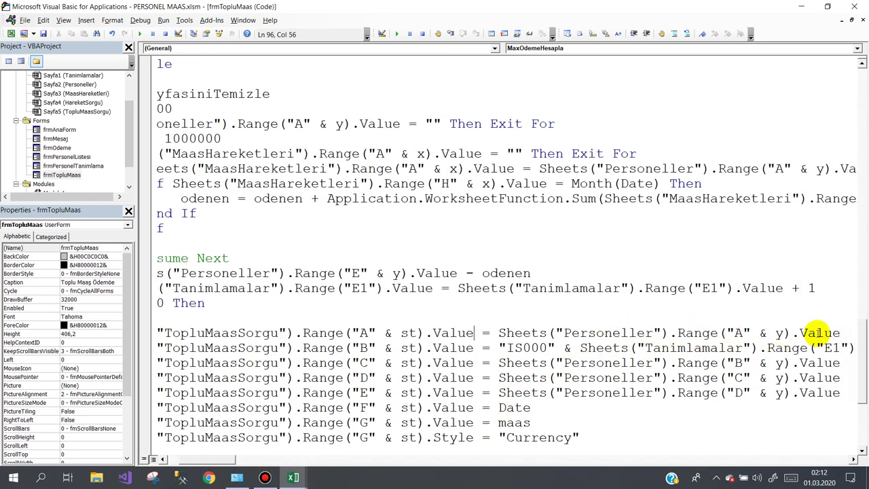
{"action": "left_click_drag", "start_coordinate": [223, 461], "coordinate": [239, 462]}
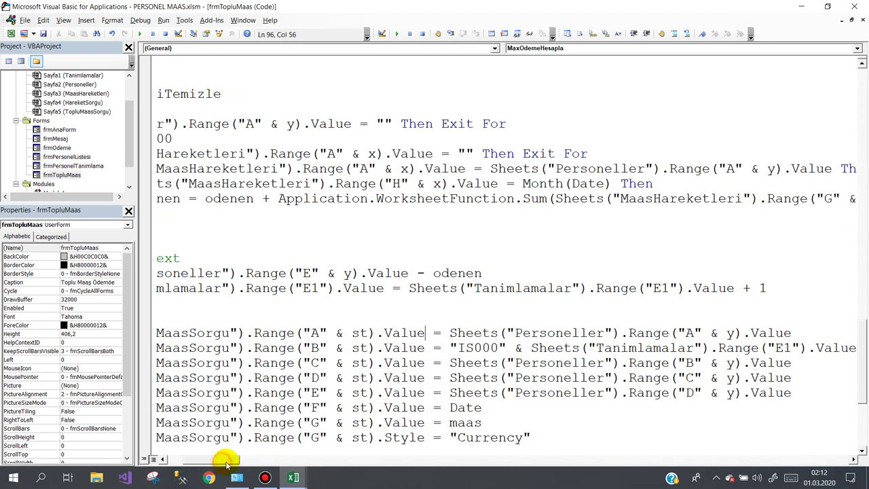
Open the Personeller sheet and select the first personnel code, PRS0005.
{"action": "left_click", "coordinate": [291, 480]}
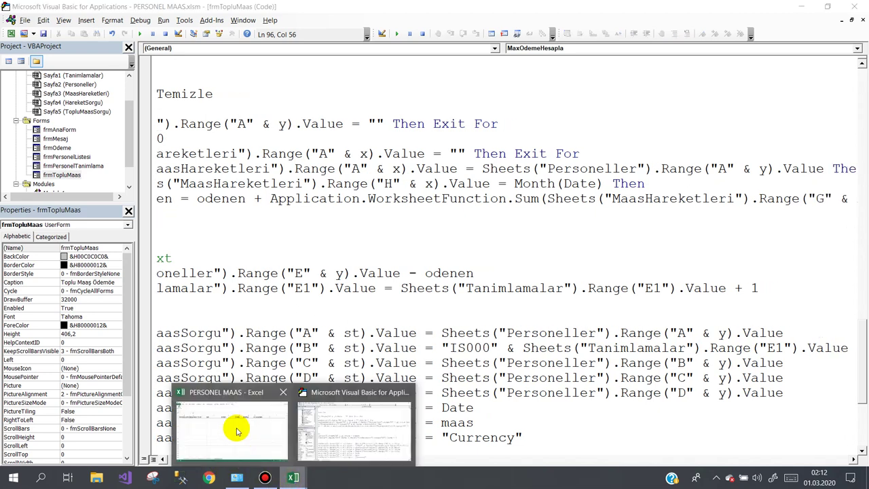
{"action": "left_click", "coordinate": [231, 427]}
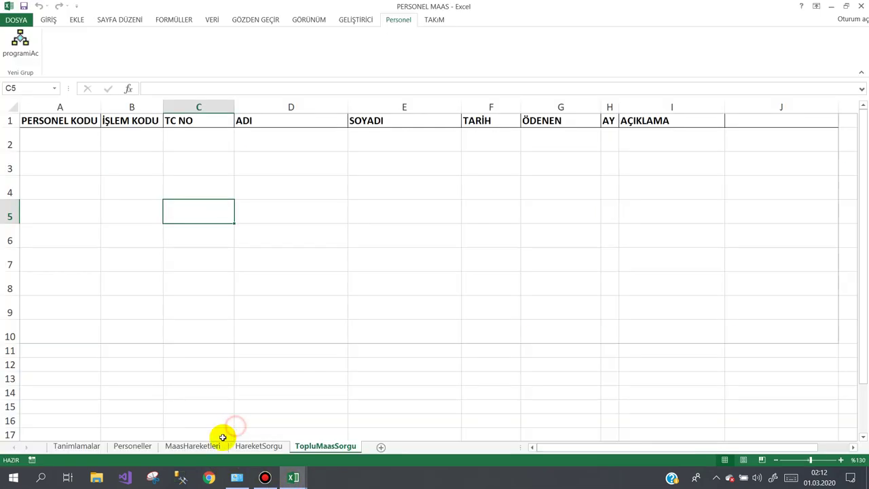
{"action": "left_click", "coordinate": [72, 144]}
{"action": "left_click", "coordinate": [127, 446]}
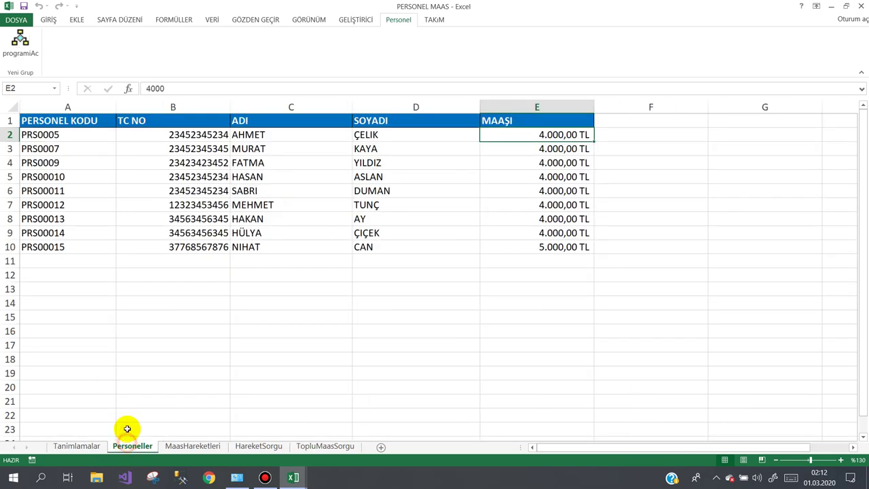
{"action": "left_click", "coordinate": [59, 135]}
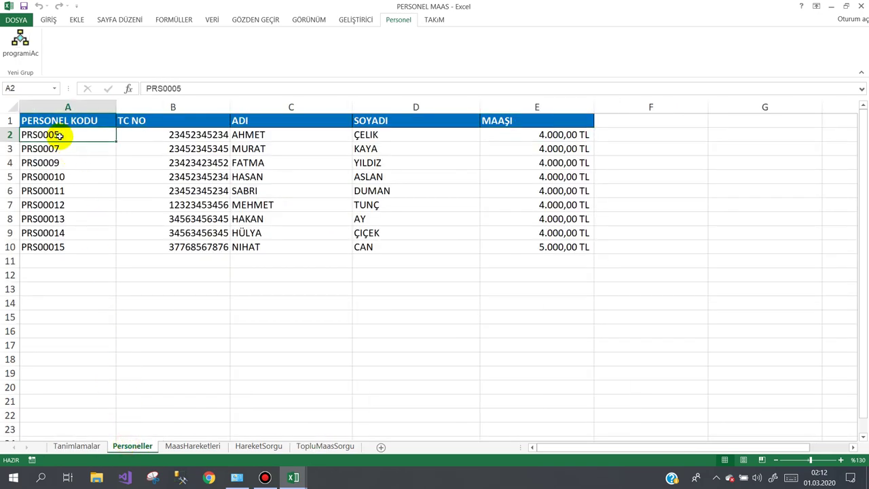
Return to the frmTopluMaas code and mark parts of the column-copy lines.
{"action": "left_click", "coordinate": [297, 476]}
{"action": "left_click", "coordinate": [367, 411]}
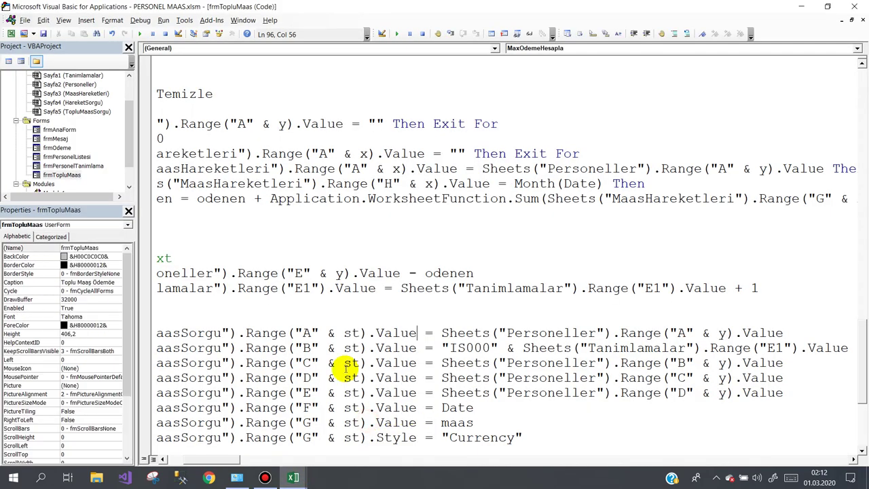
{"action": "left_click_drag", "start_coordinate": [216, 462], "coordinate": [202, 462]}
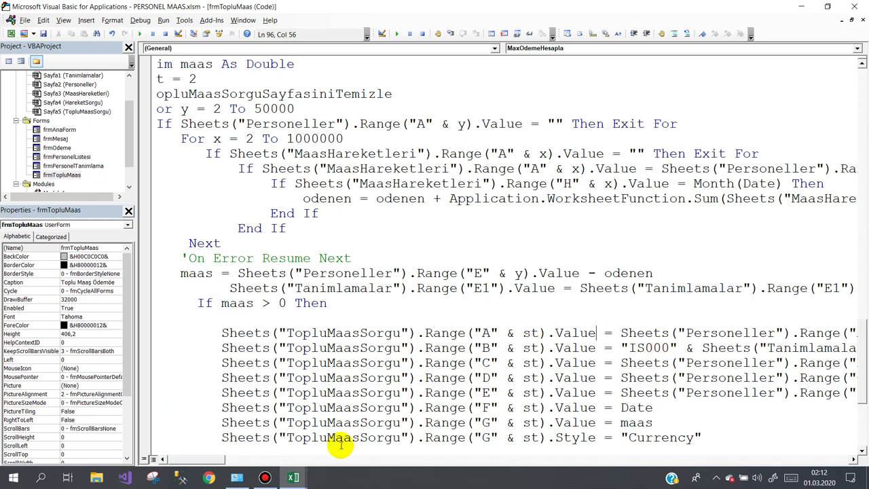
{"action": "left_click", "coordinate": [203, 460]}
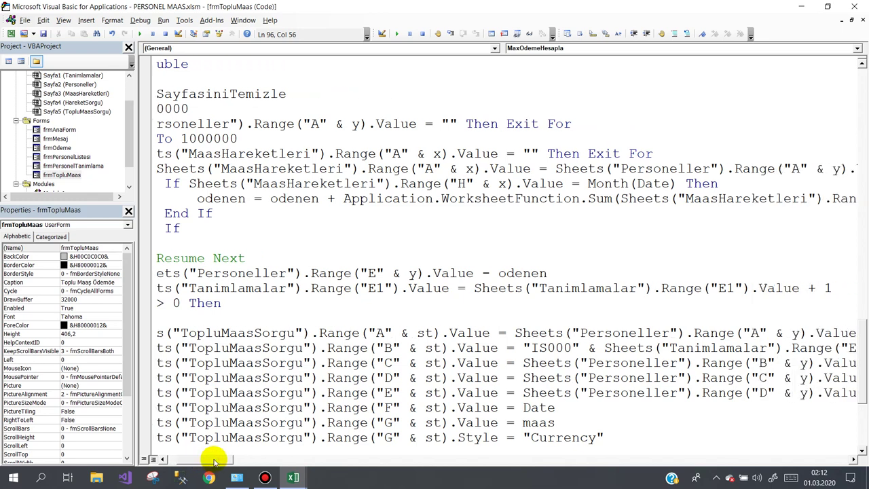
{"action": "left_click_drag", "start_coordinate": [203, 459], "coordinate": [225, 460]}
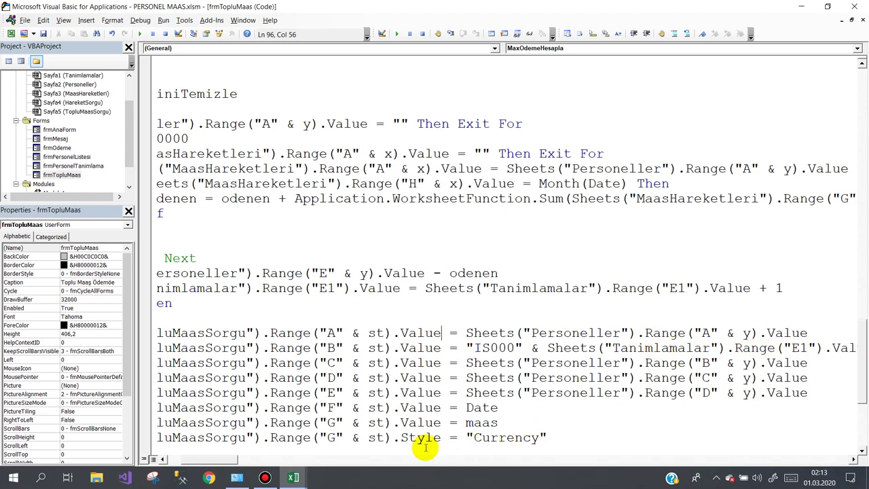
{"action": "left_click_drag", "start_coordinate": [228, 459], "coordinate": [230, 460]}
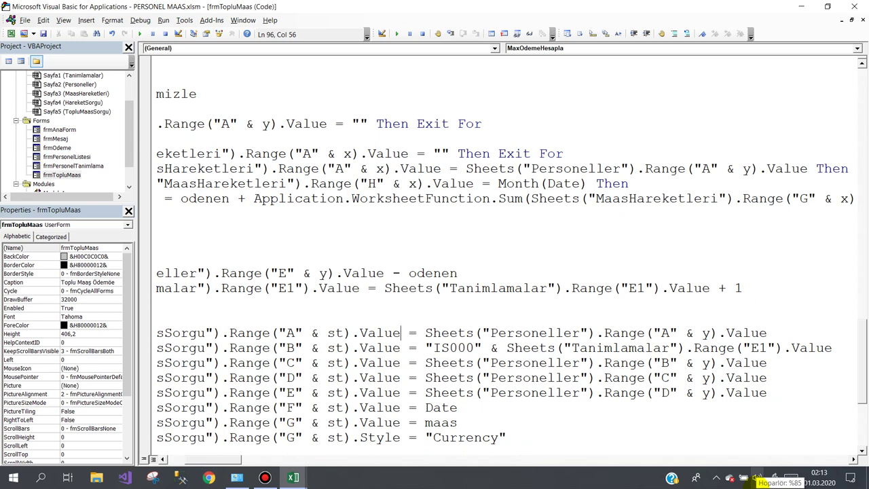
Compare TopluMaasSorgu's İŞLEM KODU and TC NO cells with Personeller's TC NO, name and surname.
{"action": "left_click", "coordinate": [293, 478]}
{"action": "left_click", "coordinate": [225, 401]}
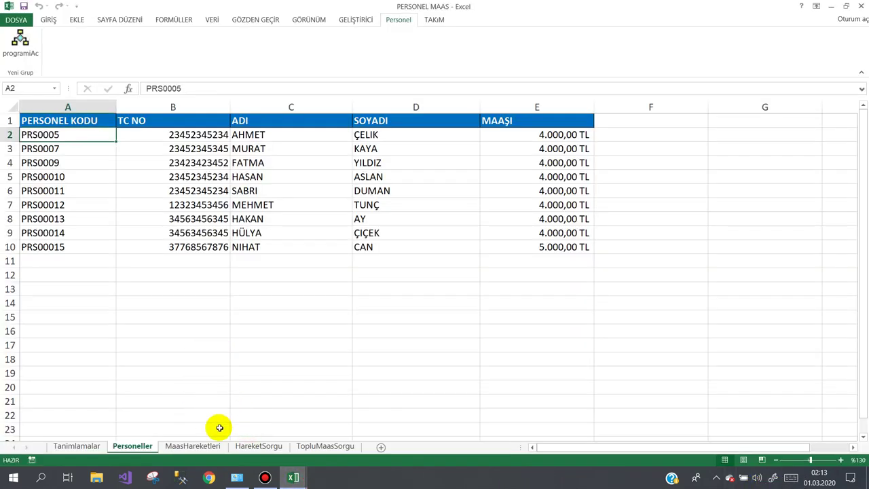
{"action": "left_click", "coordinate": [325, 446]}
{"action": "left_click", "coordinate": [148, 142]}
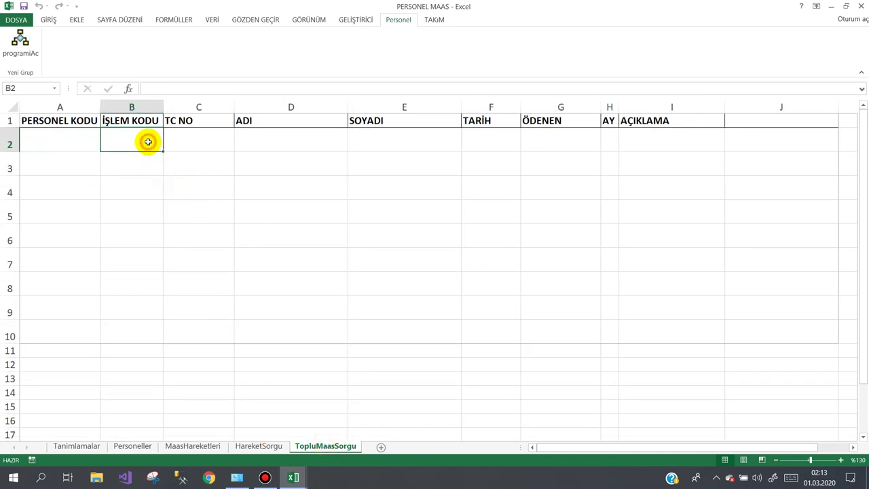
{"action": "left_click", "coordinate": [187, 134]}
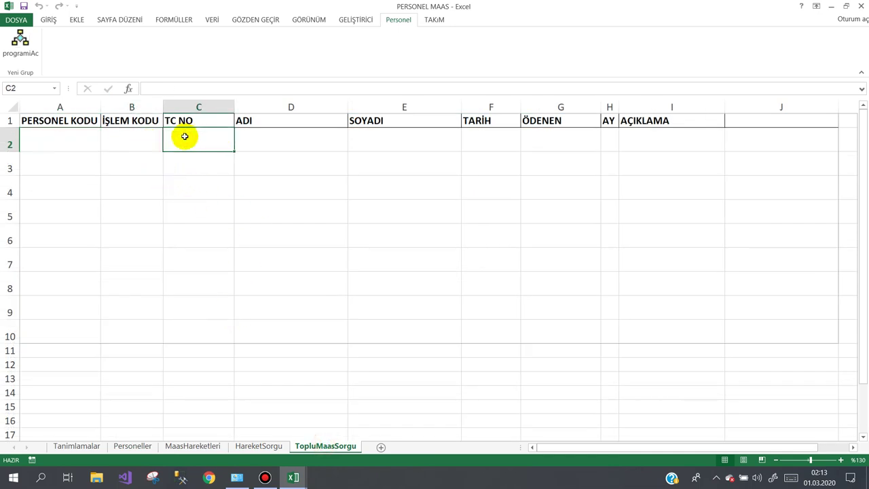
{"action": "left_click", "coordinate": [129, 447]}
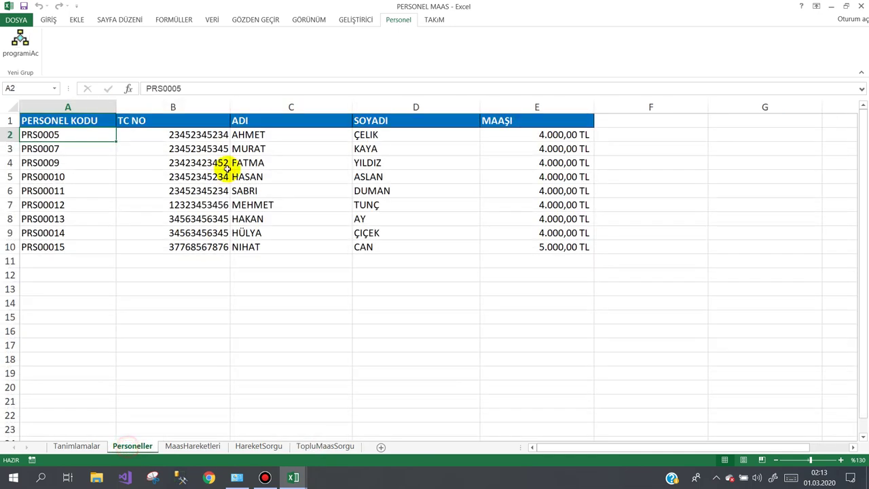
{"action": "left_click", "coordinate": [194, 137]}
{"action": "left_click", "coordinate": [241, 134]}
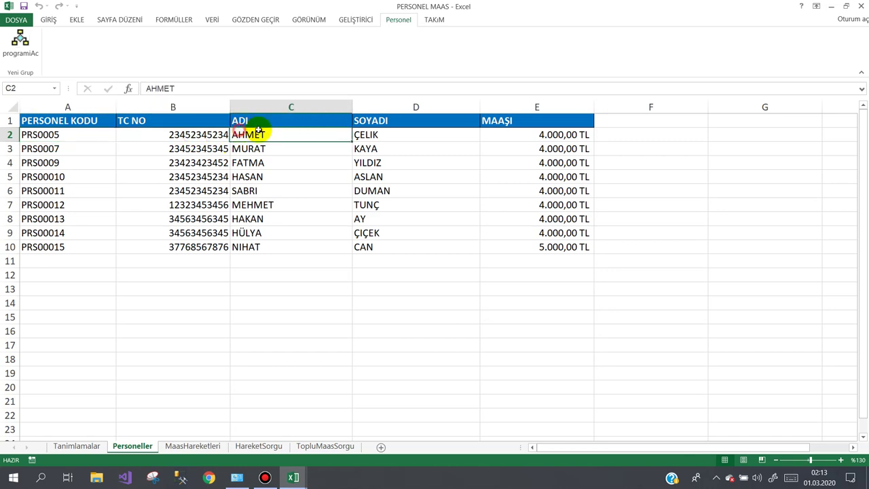
{"action": "left_click", "coordinate": [365, 135]}
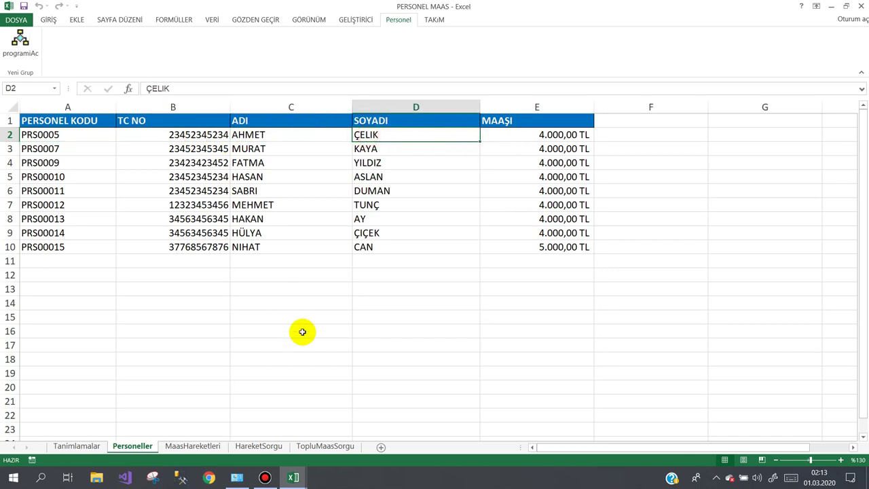
Check the TC NO value in B2 against the code copying it.
{"action": "mouse_move", "coordinate": [297, 483]}
{"action": "left_click", "coordinate": [326, 435]}
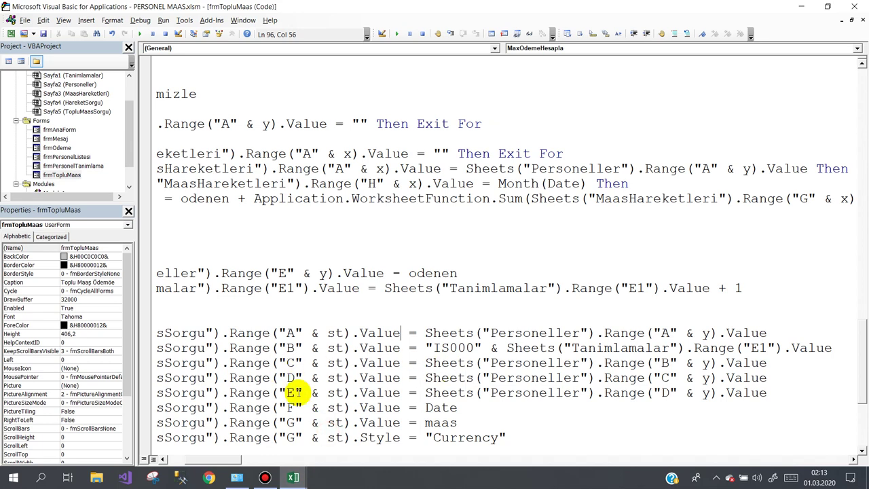
{"action": "mouse_move", "coordinate": [223, 460]}
{"action": "left_mouse_down"}
{"action": "mouse_move", "coordinate": [205, 462]}
{"action": "mouse_move", "coordinate": [233, 463]}
{"action": "left_mouse_up"}
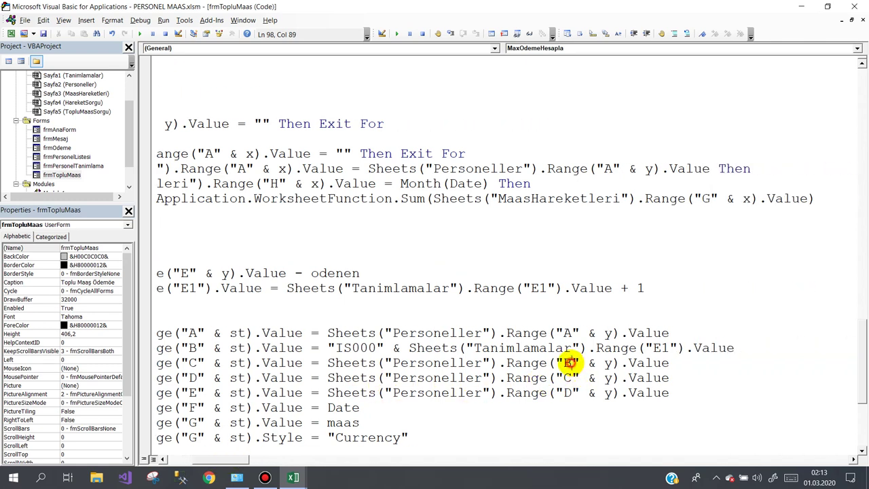
{"action": "mouse_move", "coordinate": [291, 477]}
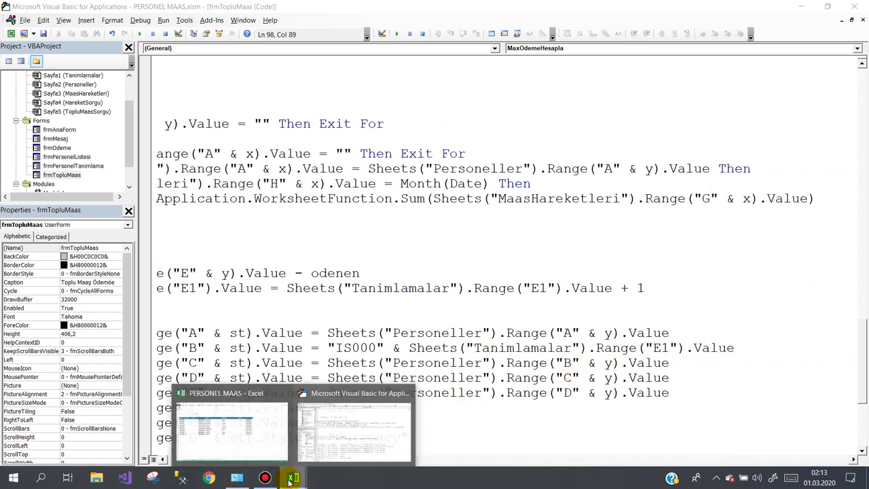
{"action": "left_click", "coordinate": [221, 422]}
{"action": "left_click", "coordinate": [201, 135]}
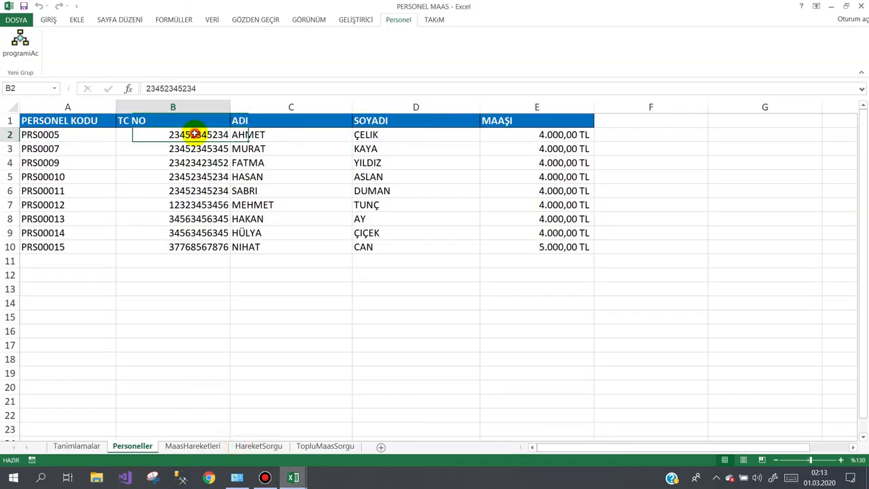
{"action": "left_click", "coordinate": [292, 478]}
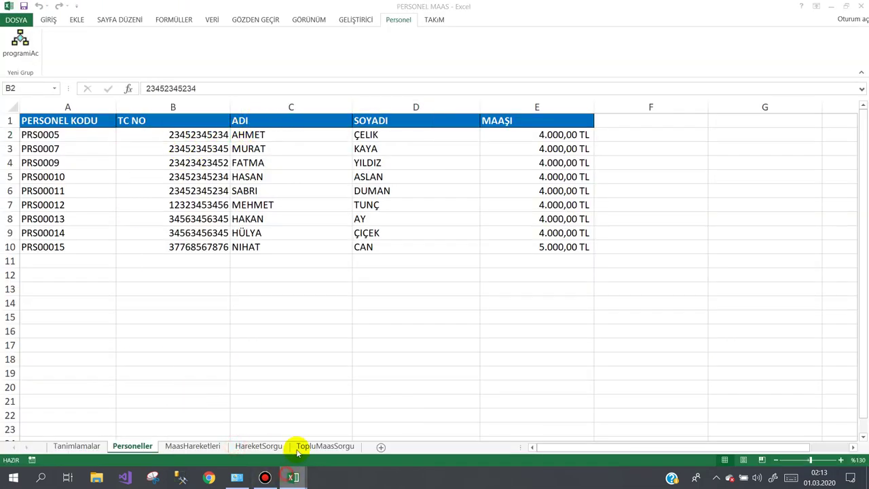
{"action": "left_click", "coordinate": [334, 432]}
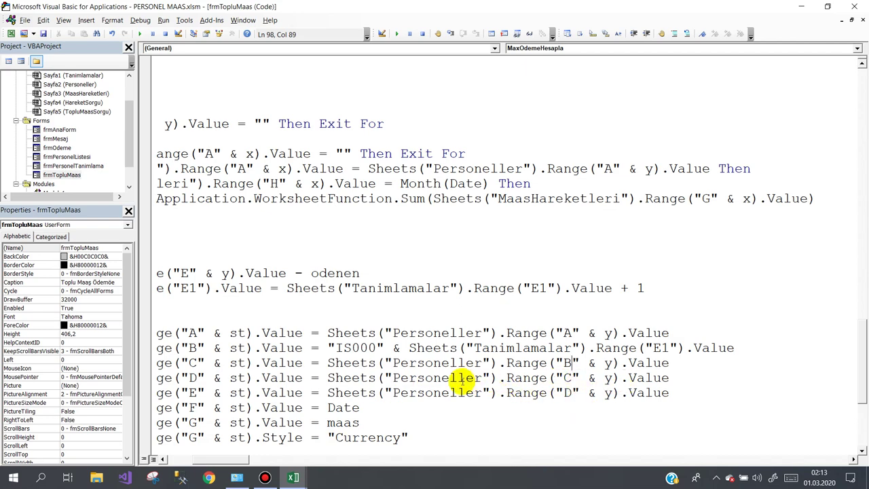
Check Personeller's ADI and SOYADI cells in row 2, then return to the editor.
{"action": "left_click", "coordinate": [294, 477]}
{"action": "left_click", "coordinate": [191, 414]}
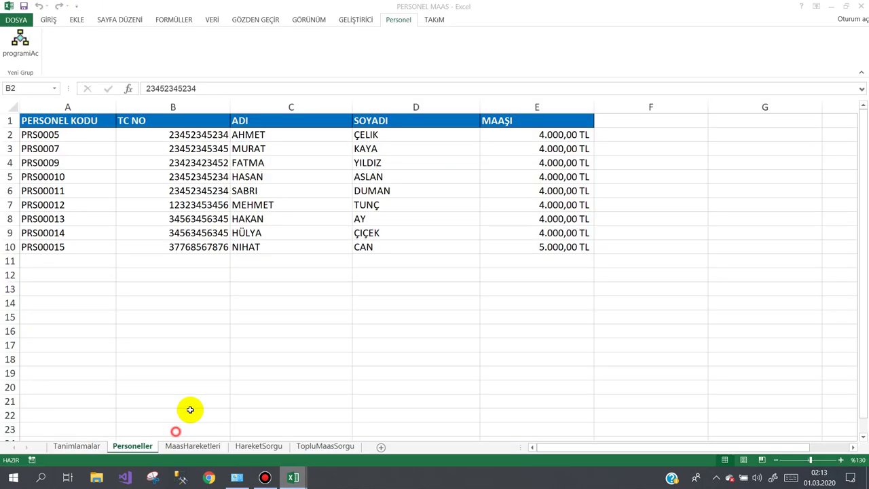
{"action": "left_click", "coordinate": [308, 136]}
{"action": "left_click", "coordinate": [384, 135]}
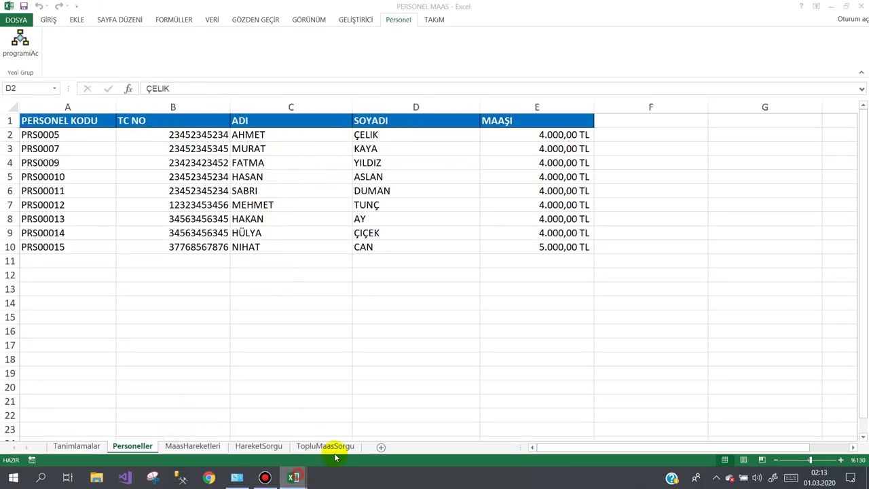
{"action": "left_click", "coordinate": [293, 477]}
{"action": "left_click", "coordinate": [367, 425]}
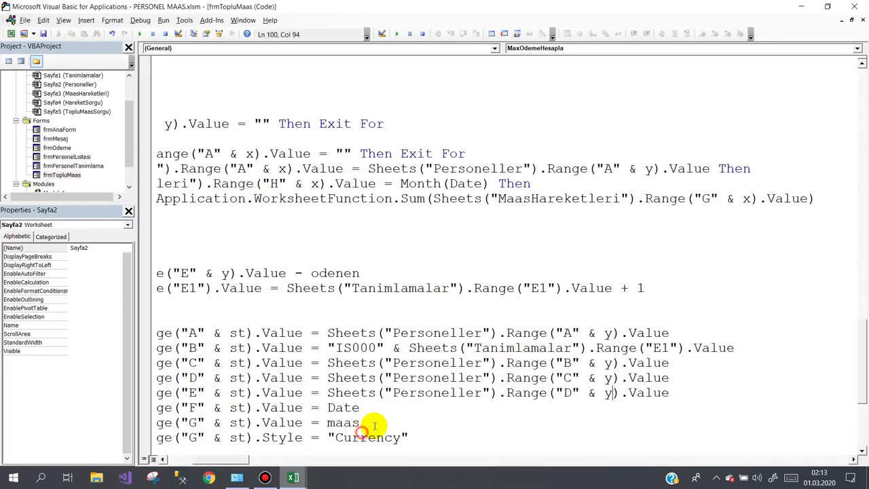
Match the Date value in the code to TopluMaasSorgu's TARİH F2 and ÖDENEN G2 columns.
{"action": "double_click", "coordinate": [332, 408]}
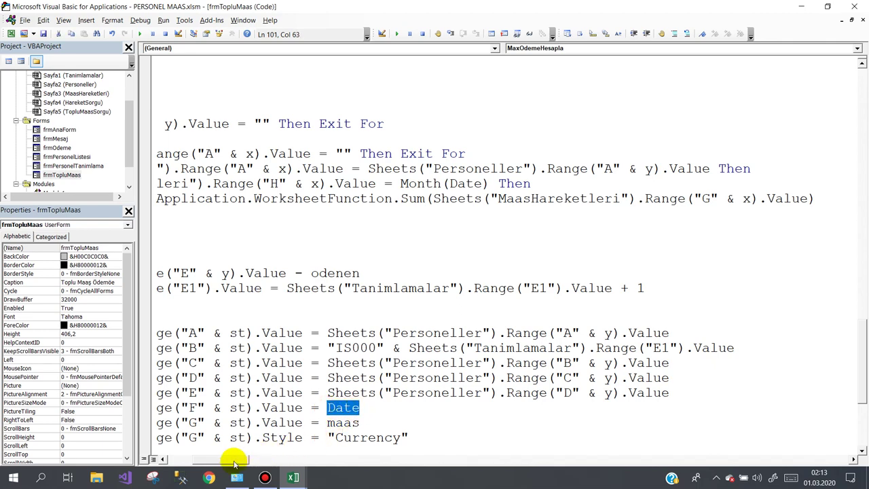
{"action": "left_click_drag", "start_coordinate": [231, 459], "coordinate": [212, 459]}
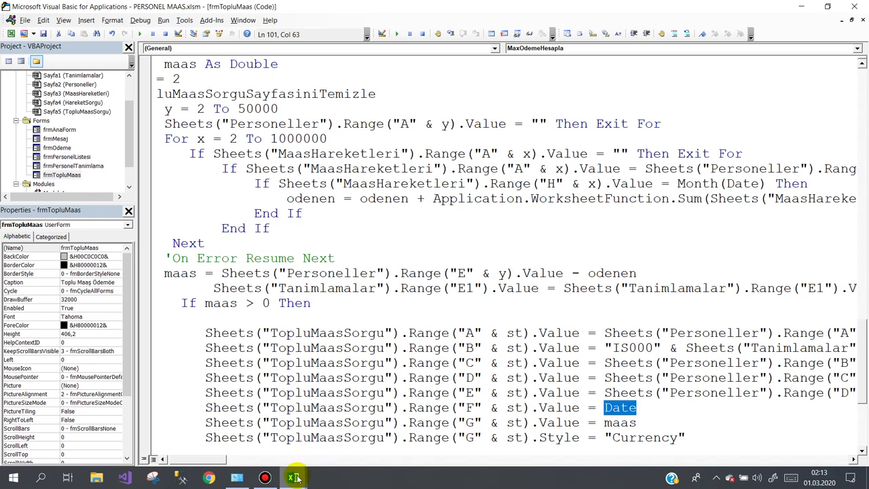
{"action": "mouse_move", "coordinate": [296, 478]}
{"action": "left_click", "coordinate": [210, 449]}
{"action": "left_click", "coordinate": [325, 447]}
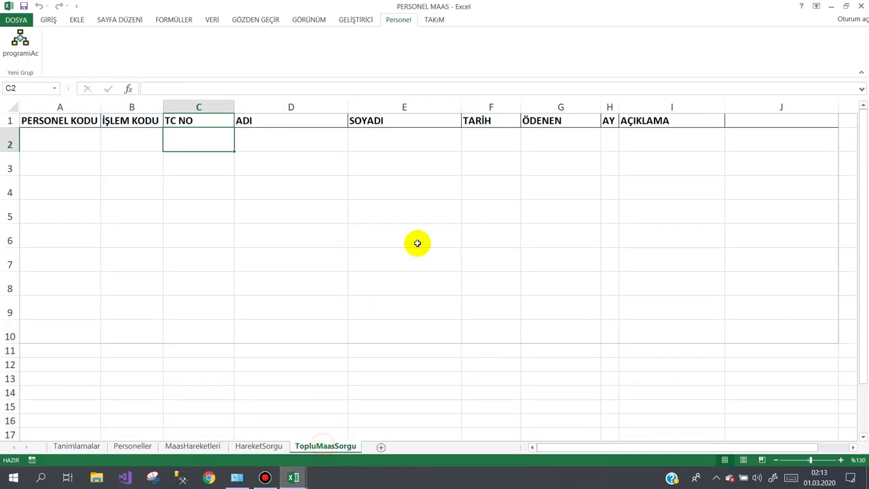
{"action": "left_click", "coordinate": [485, 138]}
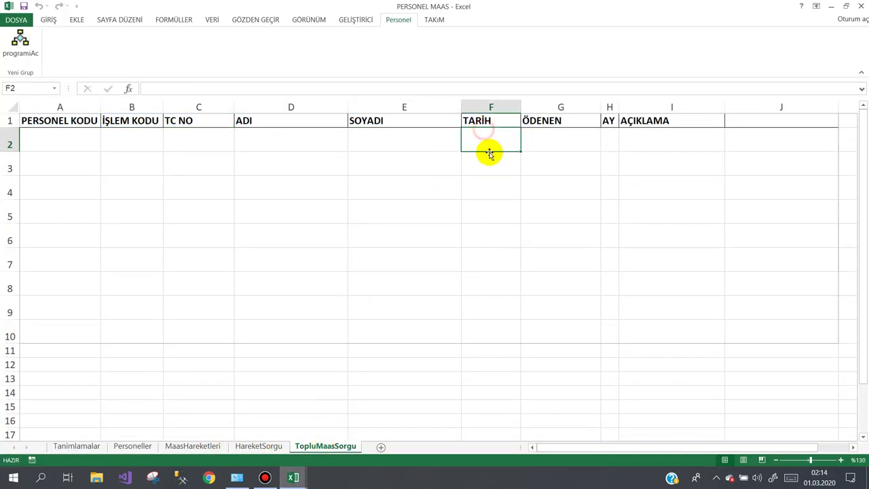
{"action": "left_click", "coordinate": [547, 135]}
{"action": "mouse_move", "coordinate": [295, 479]}
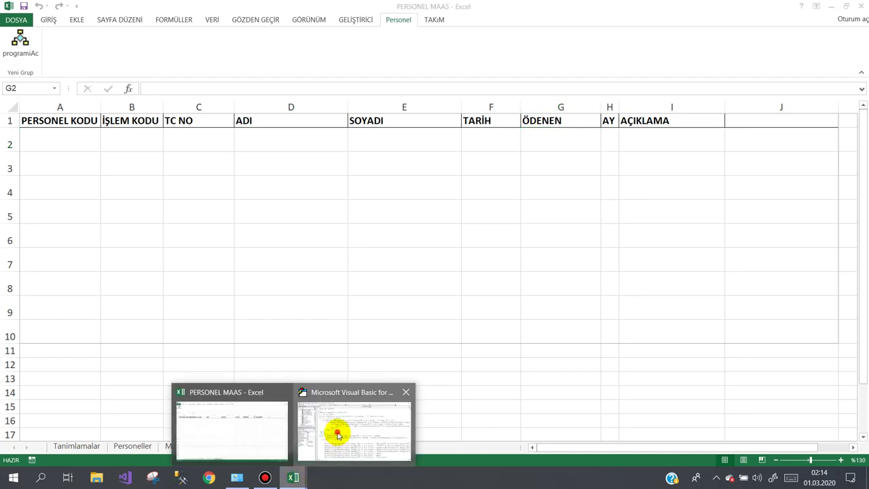
{"action": "left_click", "coordinate": [336, 431]}
Trace maas written to column G and the current month value for column H.
{"action": "double_click", "coordinate": [612, 423]}
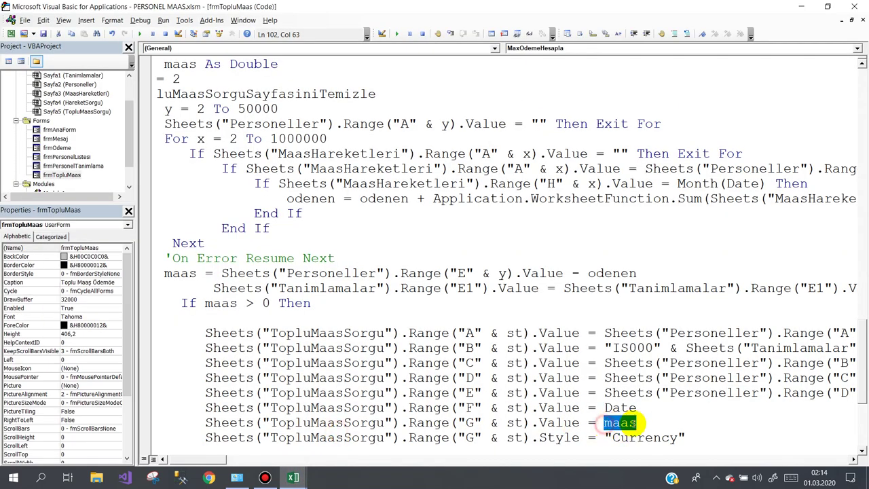
{"action": "left_click_drag", "start_coordinate": [166, 273], "coordinate": [213, 273]}
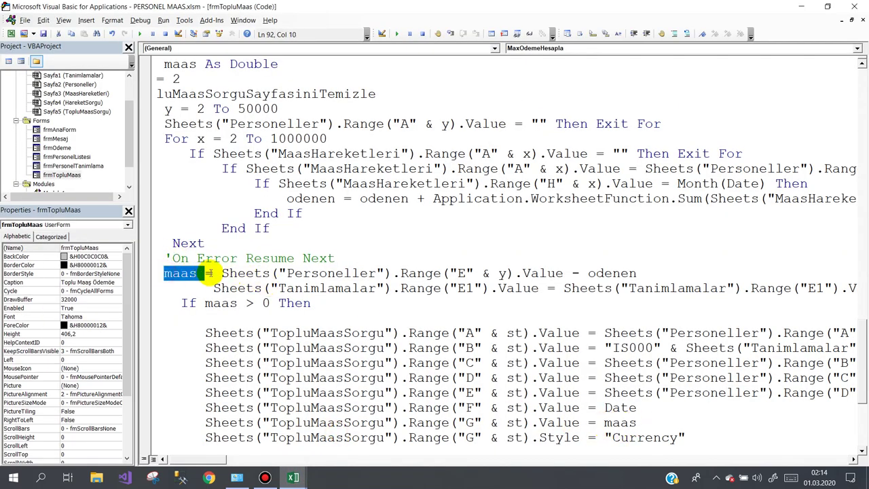
{"action": "double_click", "coordinate": [641, 422]}
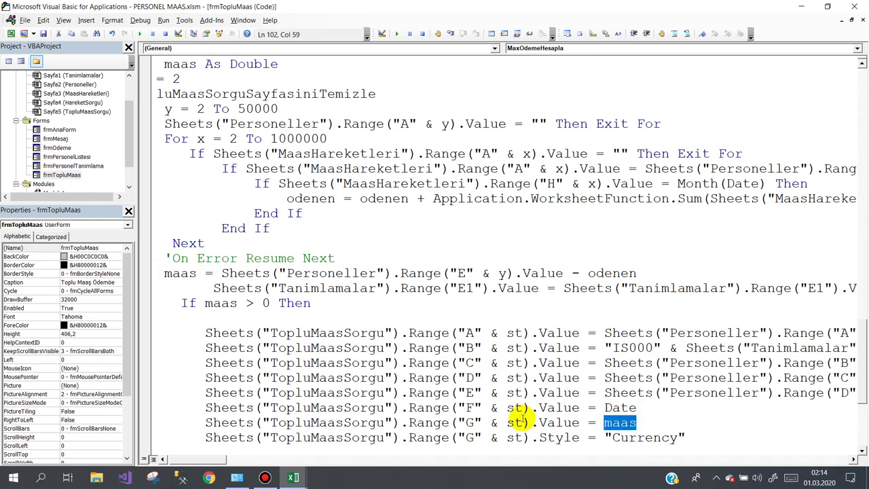
{"action": "left_click", "coordinate": [495, 423]}
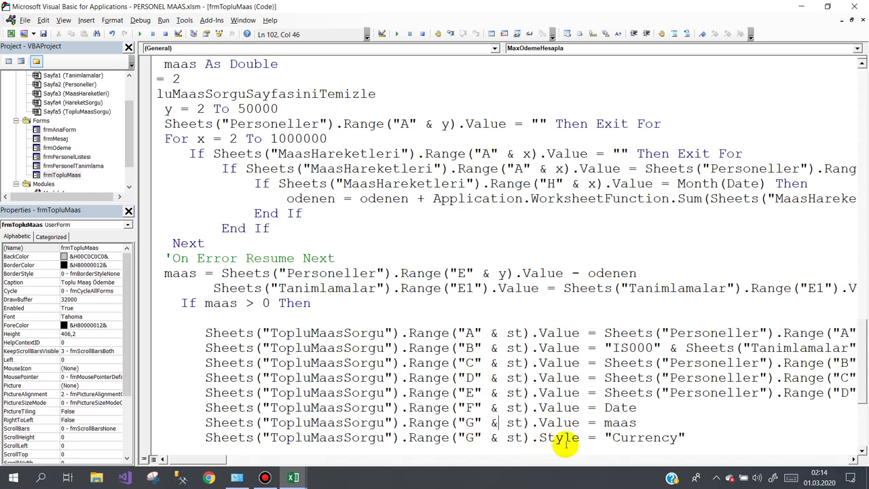
{"action": "left_click_drag", "start_coordinate": [687, 436], "coordinate": [605, 437]}
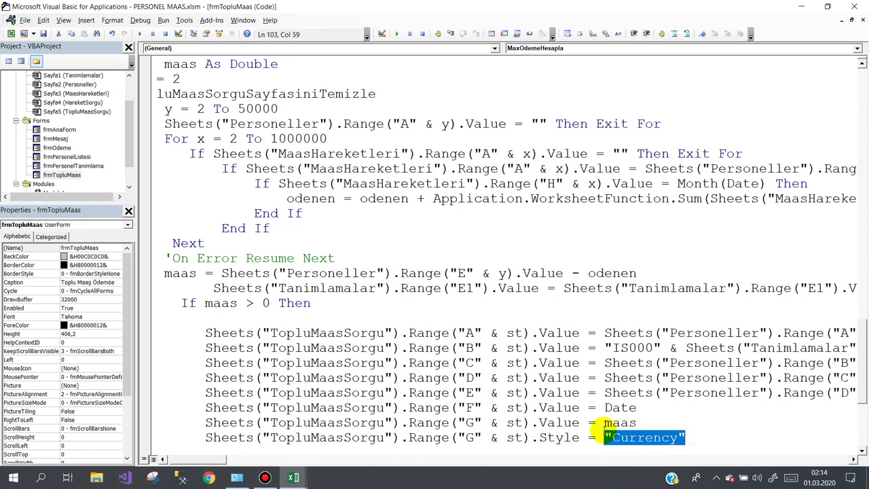
{"action": "scroll", "coordinate": [641, 374], "scroll_direction": "down", "scroll_amount": 1}
{"action": "scroll", "coordinate": [649, 360], "scroll_direction": "down", "scroll_amount": 1}
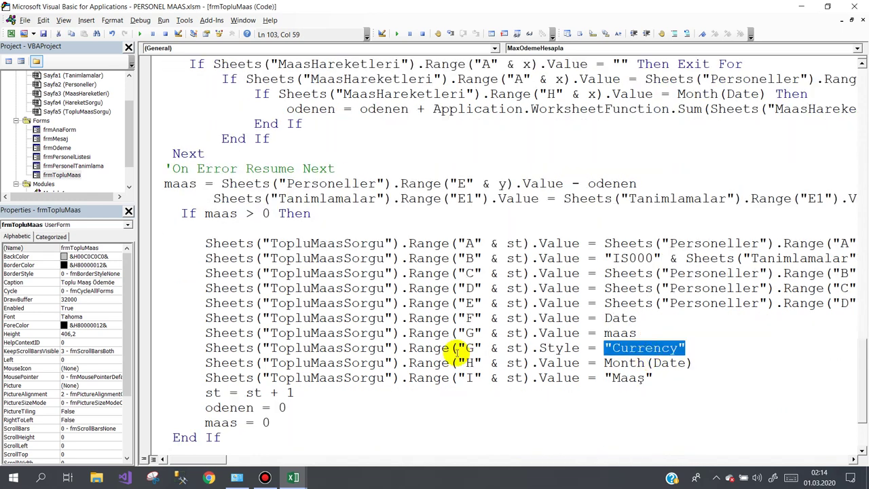
{"action": "left_click_drag", "start_coordinate": [467, 364], "coordinate": [490, 364]}
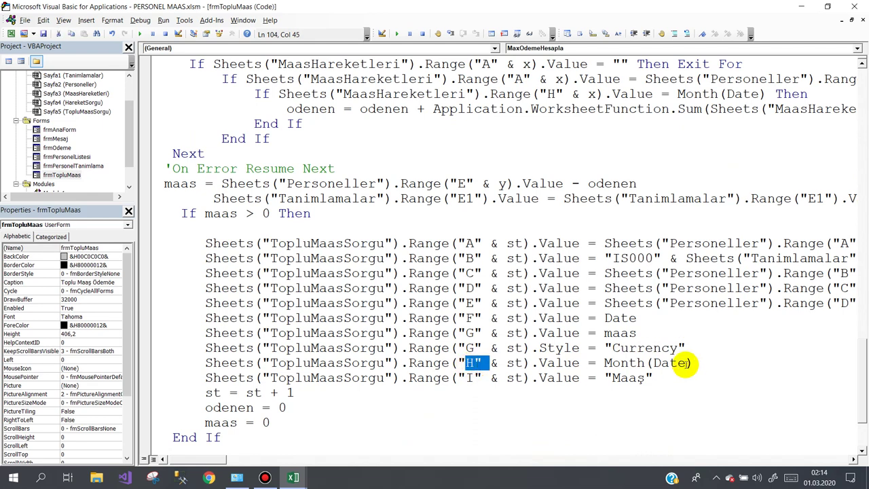
{"action": "left_click_drag", "start_coordinate": [693, 363], "coordinate": [605, 364]}
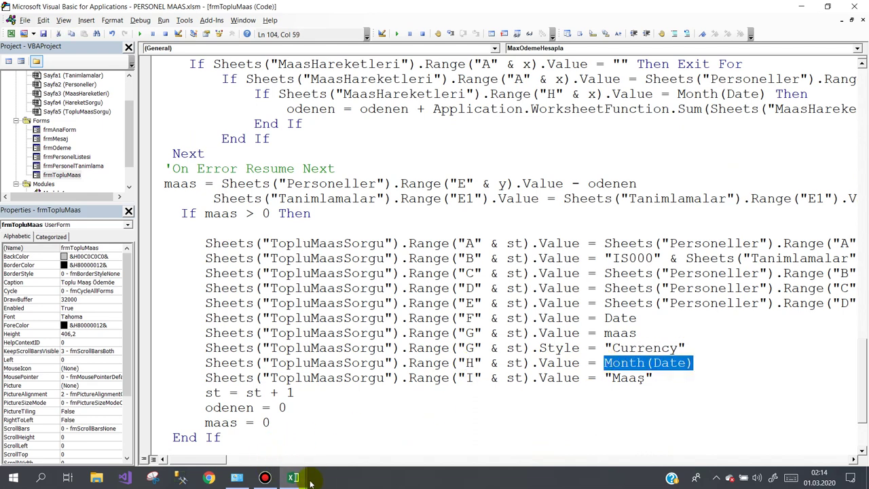
Check the AY column cell H2 in the PERSONEL MAAS workbook.
{"action": "mouse_move", "coordinate": [299, 479]}
{"action": "left_click", "coordinate": [252, 442]}
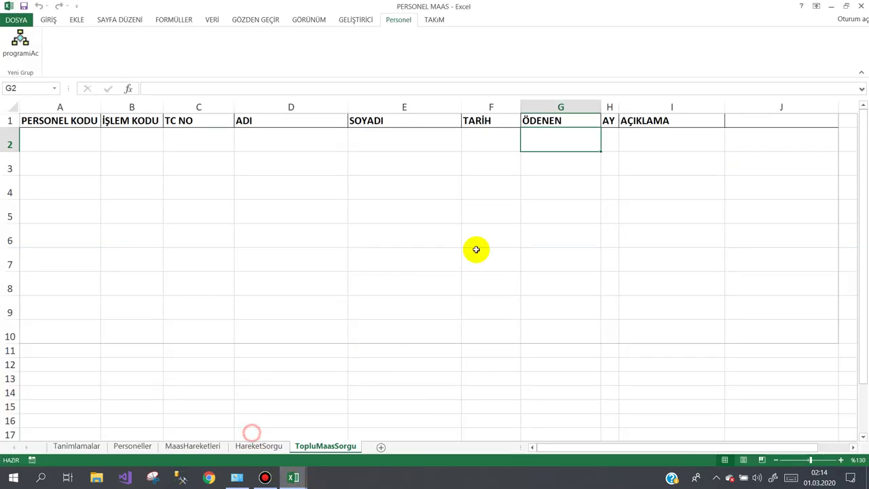
{"action": "left_click", "coordinate": [608, 138]}
{"action": "mouse_move", "coordinate": [297, 477]}
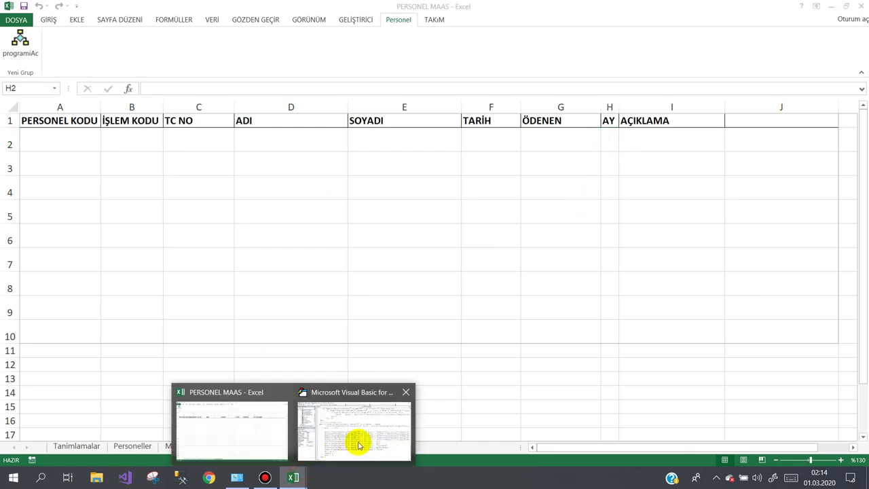
{"action": "left_click", "coordinate": [372, 411]}
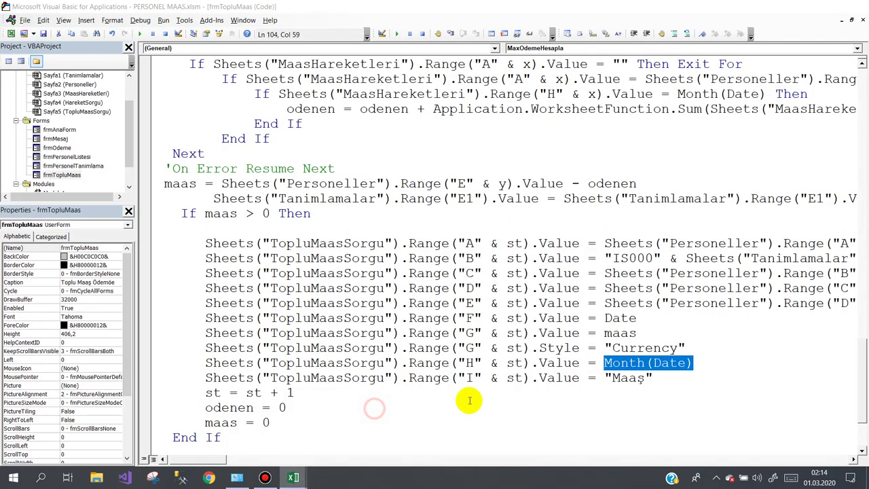
Review the column I description, row counter increment, odenen total and maas calculation lines.
{"action": "double_click", "coordinate": [469, 378]}
{"action": "type", "text": "ödemesi"}
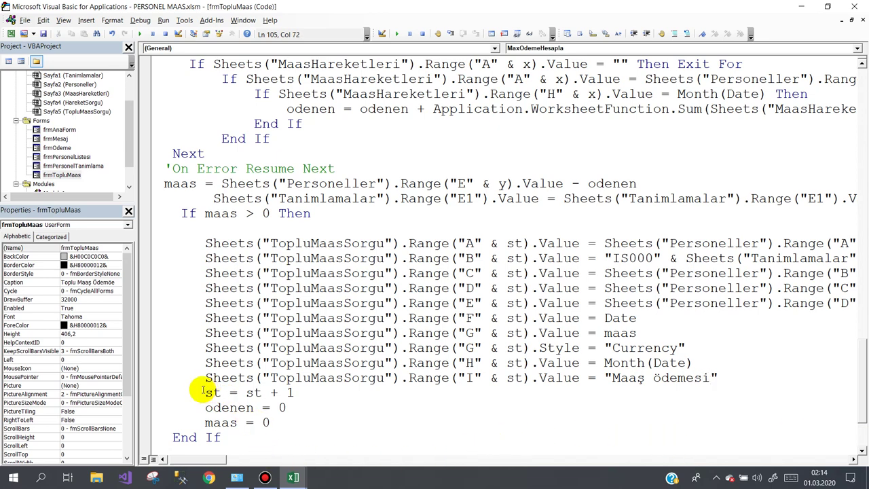
{"action": "left_click_drag", "start_coordinate": [203, 393], "coordinate": [308, 390]}
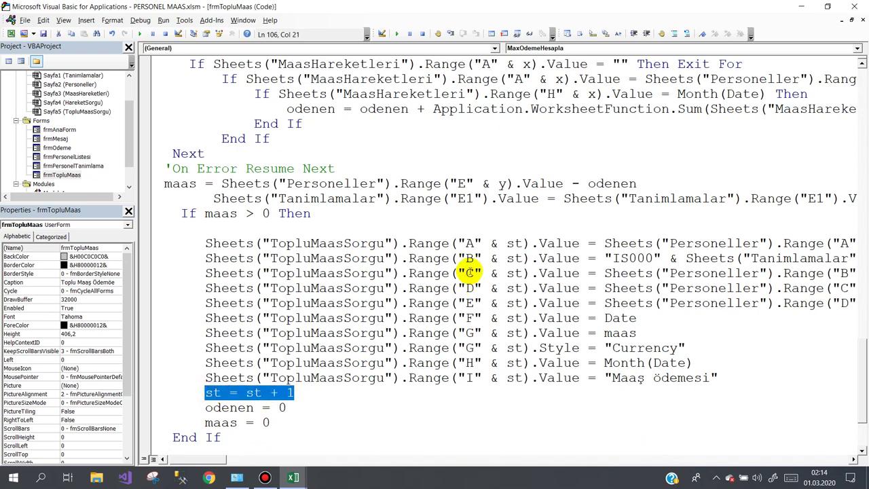
{"action": "left_click", "coordinate": [506, 243]}
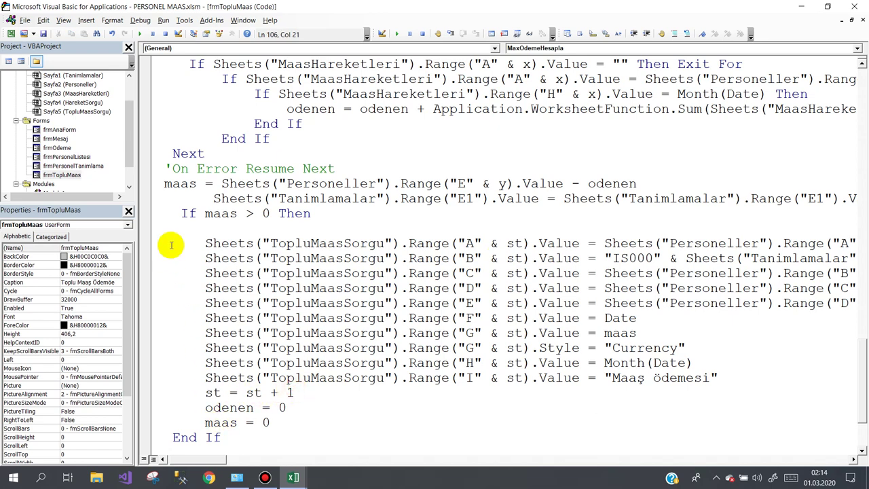
{"action": "left_click_drag", "start_coordinate": [285, 109], "coordinate": [340, 109]}
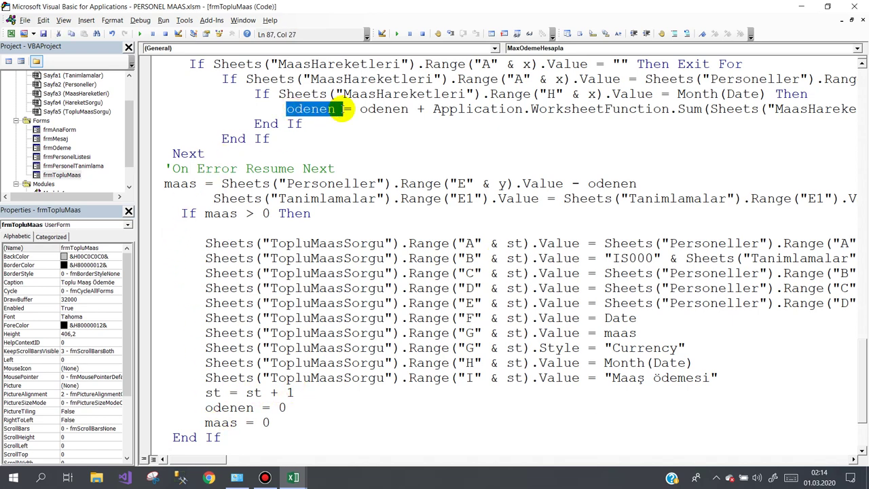
{"action": "left_click", "coordinate": [164, 184]}
{"action": "double_click", "coordinate": [187, 184]}
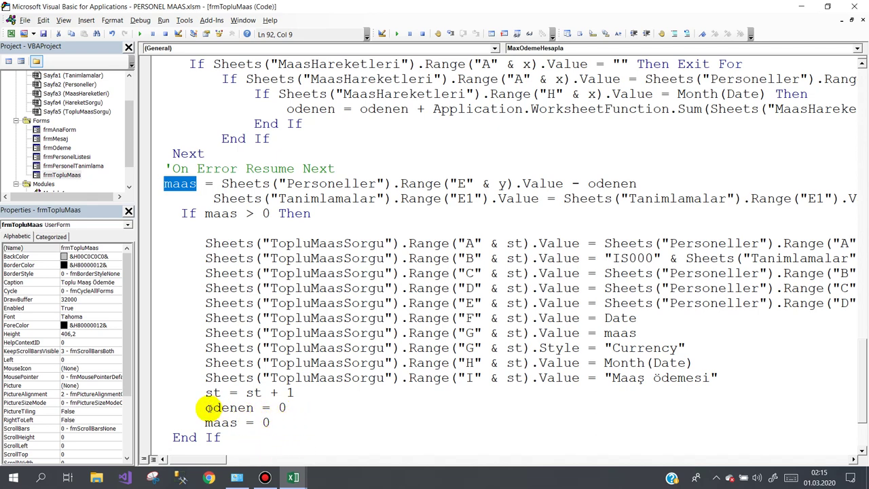
Indent the odenen = 0 and maas = 0 reset lines with Tab.
{"action": "left_click_drag", "start_coordinate": [202, 407], "coordinate": [263, 423]}
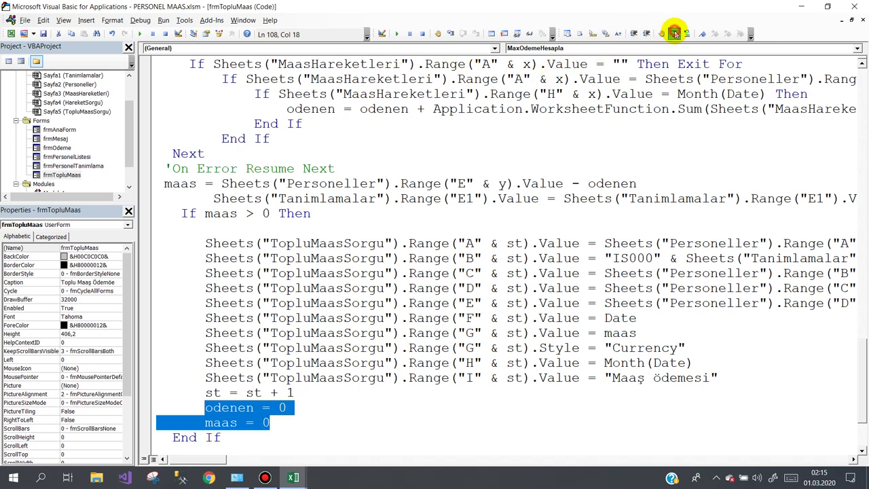
{"action": "key", "text": "Tab"}
{"action": "left_click", "coordinate": [357, 394]}
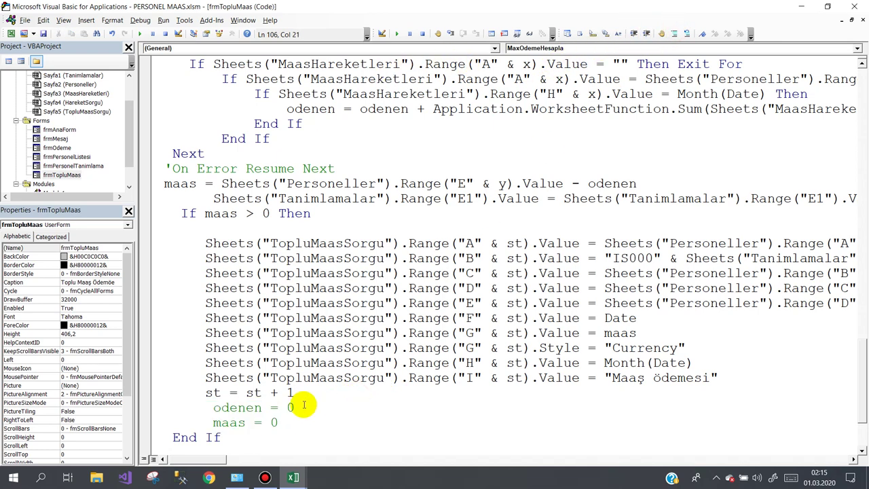
In Date and Time settings, move the calendar to Nisan 2020 and pick day 1.
{"action": "mouse_move", "coordinate": [293, 477]}
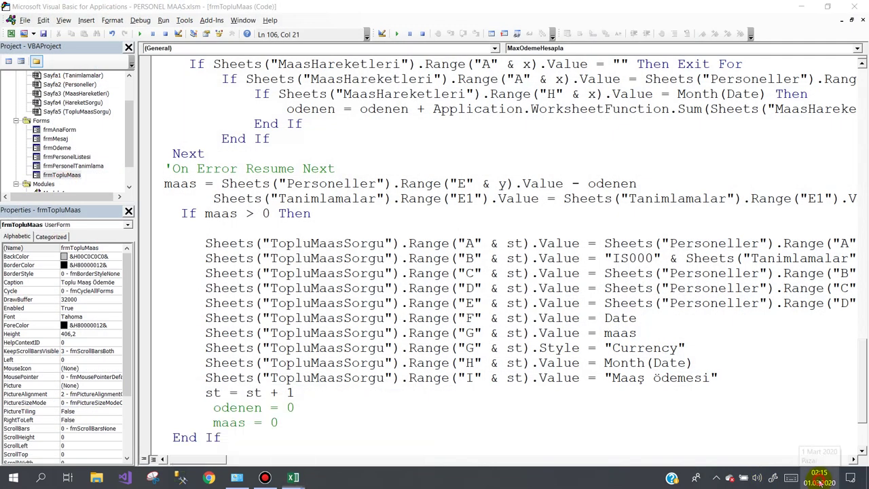
{"action": "left_click", "coordinate": [820, 477]}
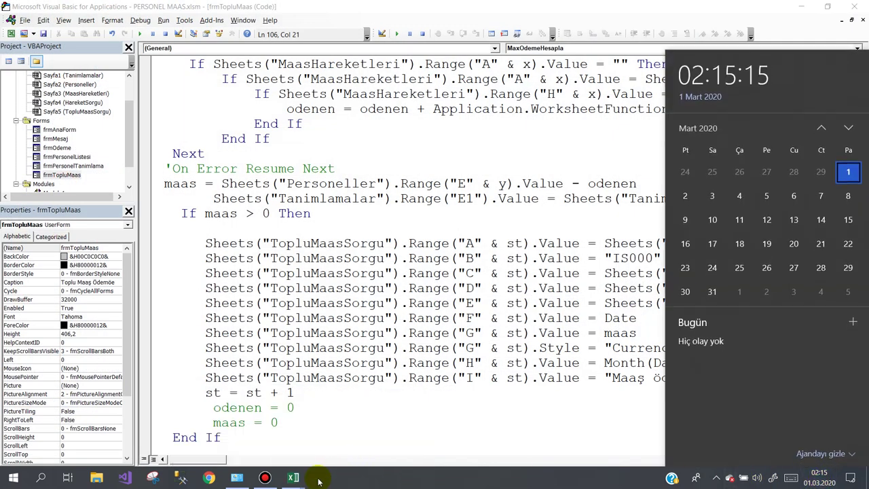
{"action": "left_click", "coordinate": [237, 478]}
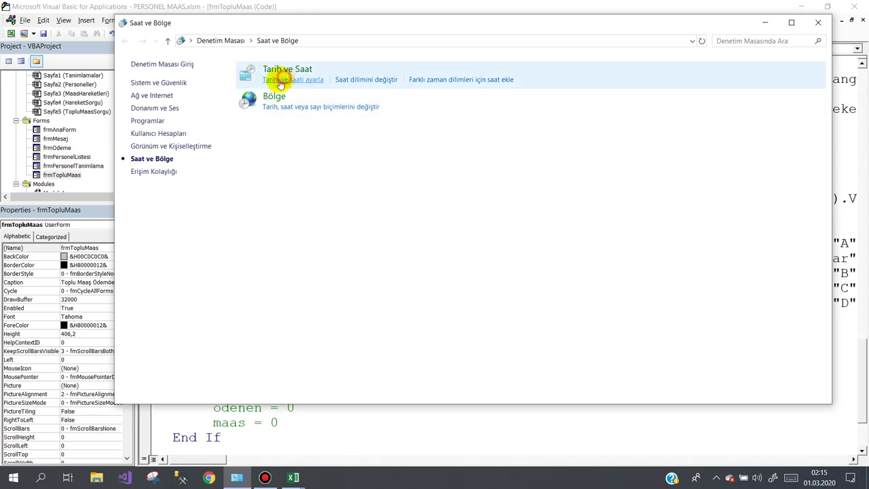
{"action": "left_click", "coordinate": [281, 82]}
{"action": "left_click", "coordinate": [250, 202]}
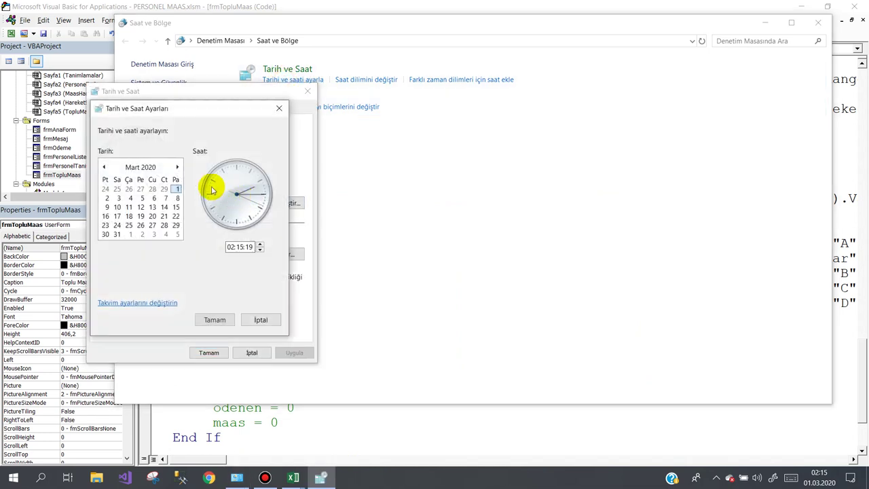
{"action": "left_click", "coordinate": [177, 166]}
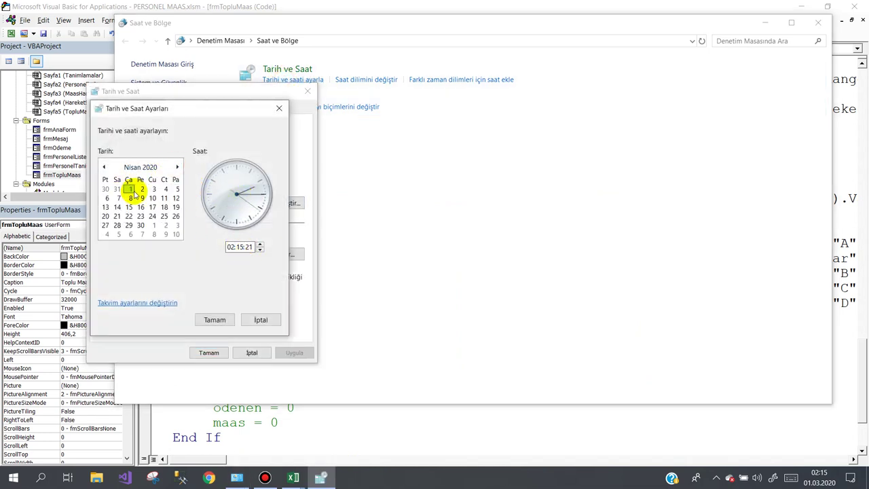
{"action": "left_click", "coordinate": [216, 320]}
{"action": "left_click", "coordinate": [209, 353]}
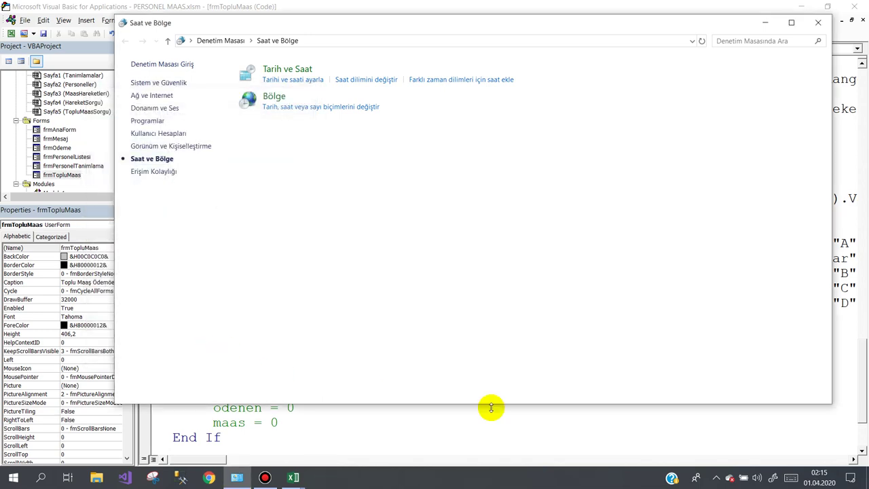
Run the bulk salary payment from the salary tracking form, confirm saving, then close the form.
{"action": "mouse_move", "coordinate": [294, 478]}
{"action": "left_click", "coordinate": [238, 429]}
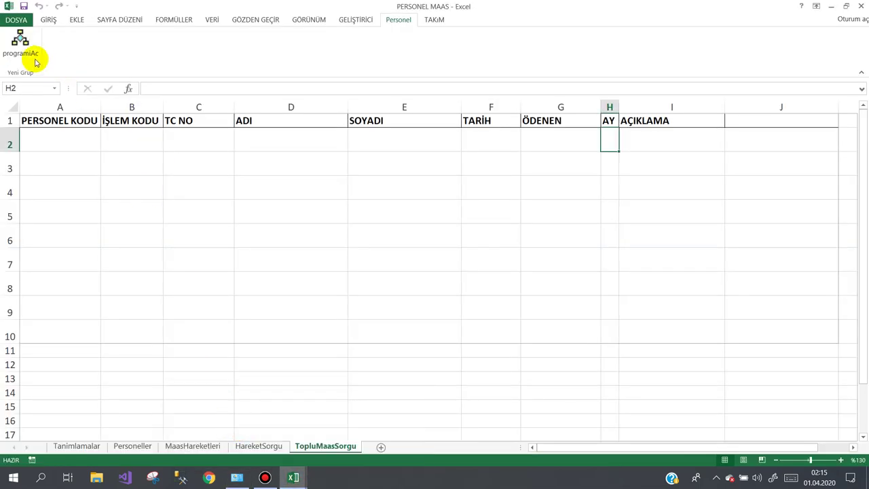
{"action": "left_click", "coordinate": [22, 42]}
{"action": "left_click", "coordinate": [413, 110]}
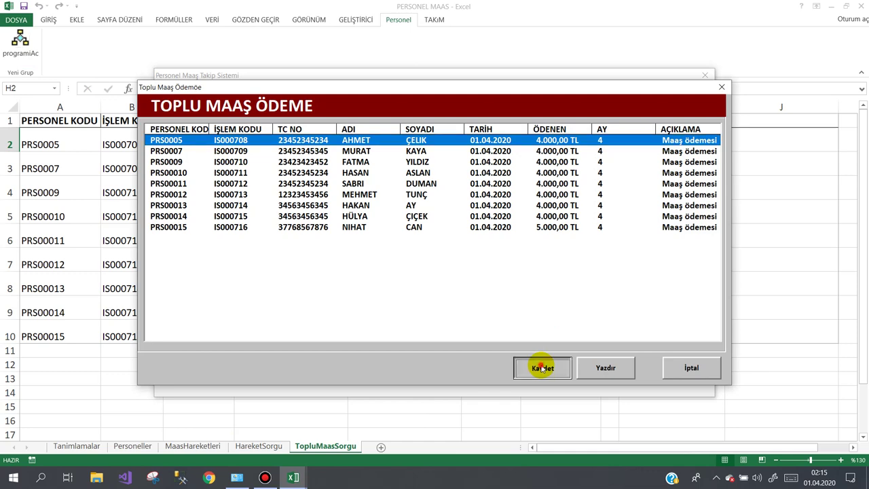
{"action": "left_click", "coordinate": [542, 369]}
{"action": "left_click", "coordinate": [430, 279]}
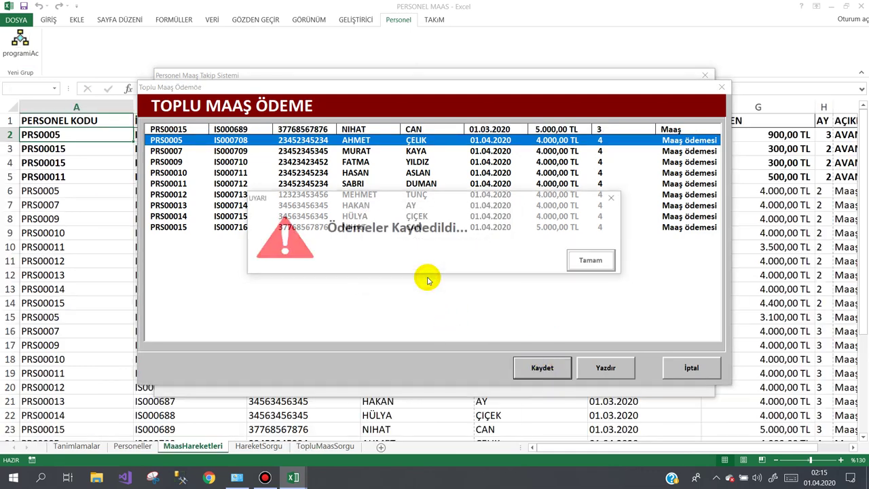
{"action": "left_click", "coordinate": [570, 264]}
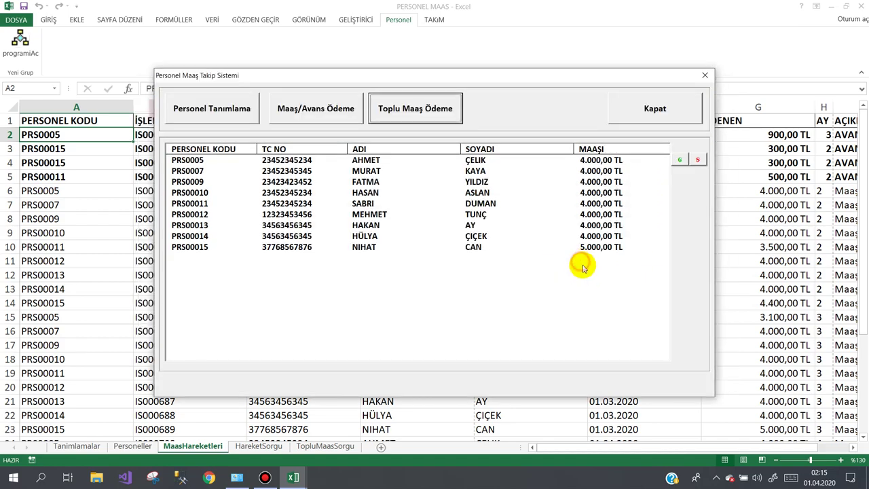
{"action": "left_click", "coordinate": [659, 111]}
Select rows 24–32 holding the 01.04.2020 salary entries and clear their contents with İçeriği Temizle.
{"action": "scroll", "coordinate": [594, 249], "scroll_direction": "down", "scroll_amount": 1}
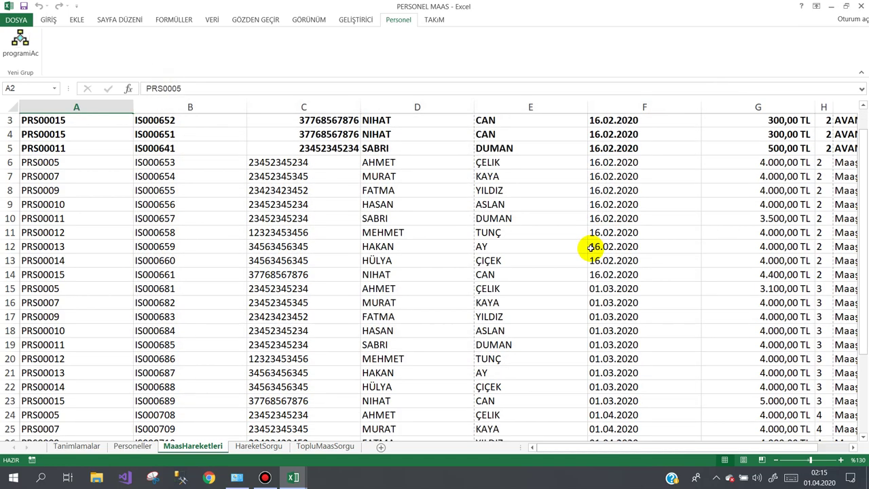
{"action": "scroll", "coordinate": [593, 248], "scroll_direction": "down", "scroll_amount": 5}
{"action": "scroll", "coordinate": [592, 249], "scroll_direction": "up", "scroll_amount": 4}
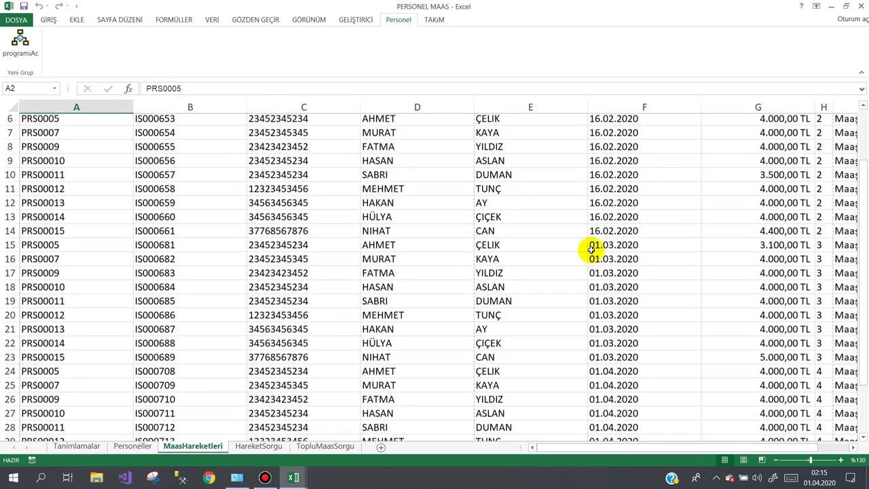
{"action": "scroll", "coordinate": [592, 248], "scroll_direction": "up", "scroll_amount": 1}
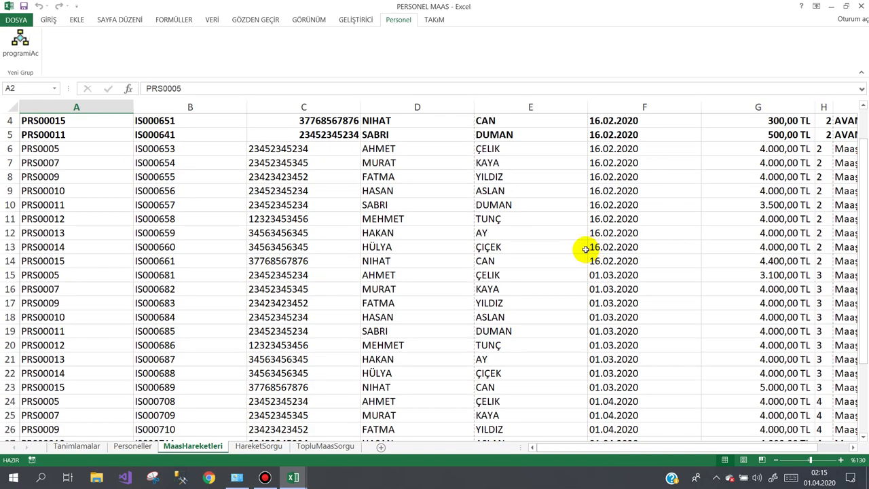
{"action": "scroll", "coordinate": [524, 249], "scroll_direction": "up", "scroll_amount": 1}
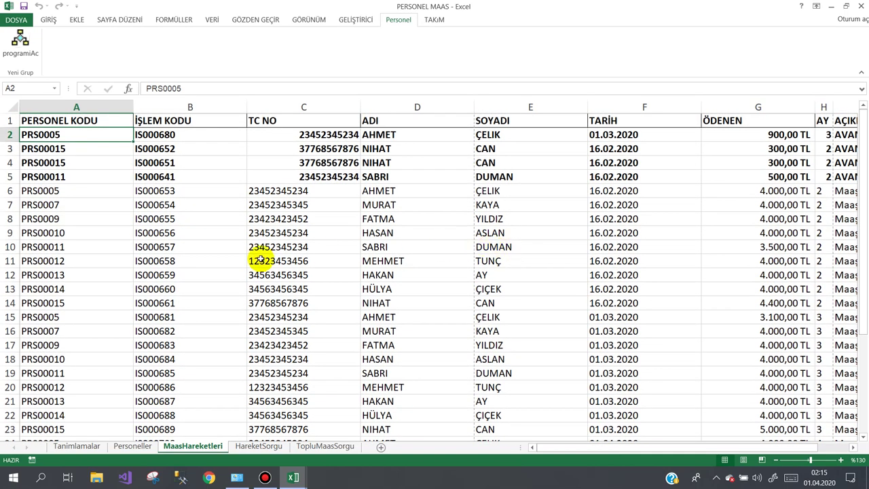
{"action": "scroll", "coordinate": [173, 304], "scroll_direction": "down", "scroll_amount": 4}
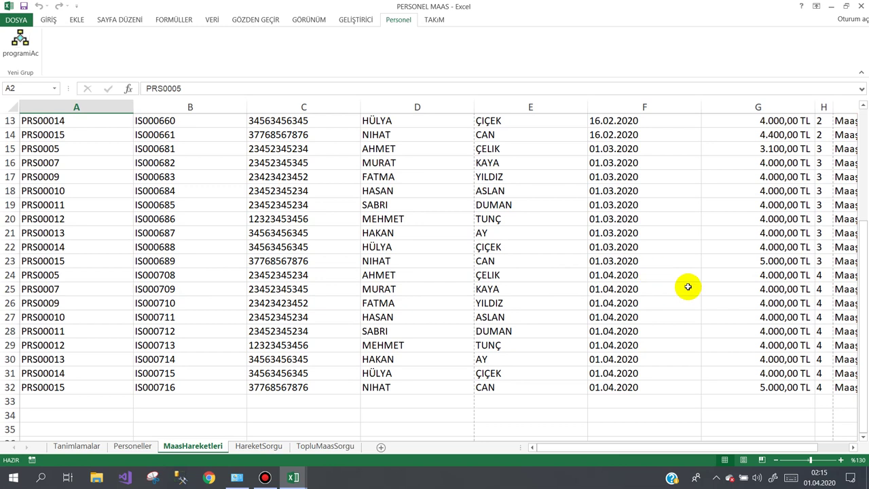
{"action": "left_click", "coordinate": [674, 285]}
{"action": "left_click", "coordinate": [654, 275]}
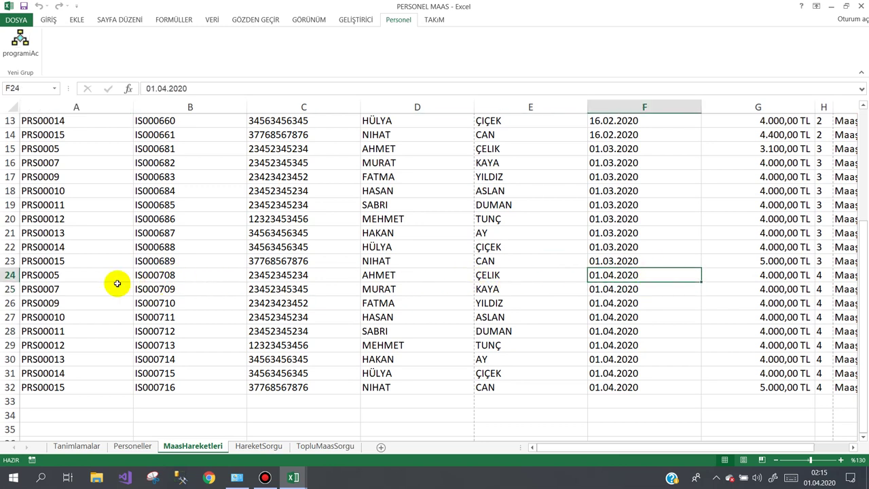
{"action": "left_click_drag", "start_coordinate": [7, 275], "coordinate": [13, 388]}
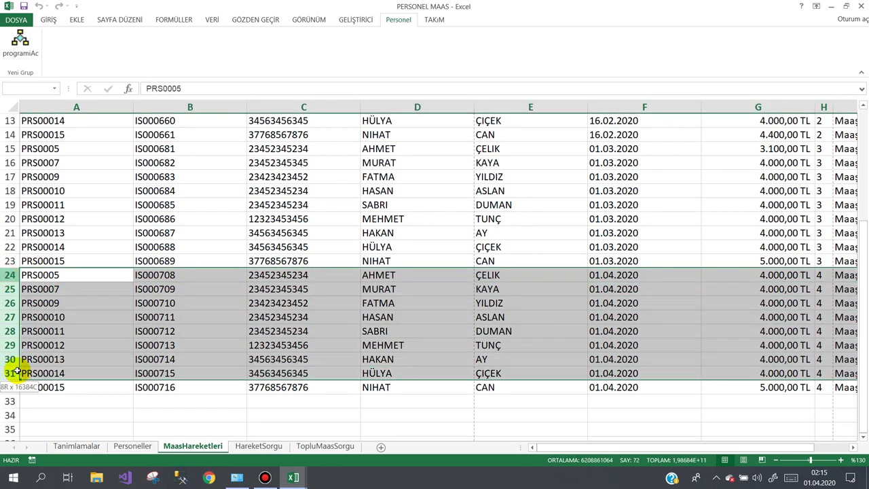
{"action": "right_click", "coordinate": [18, 387]}
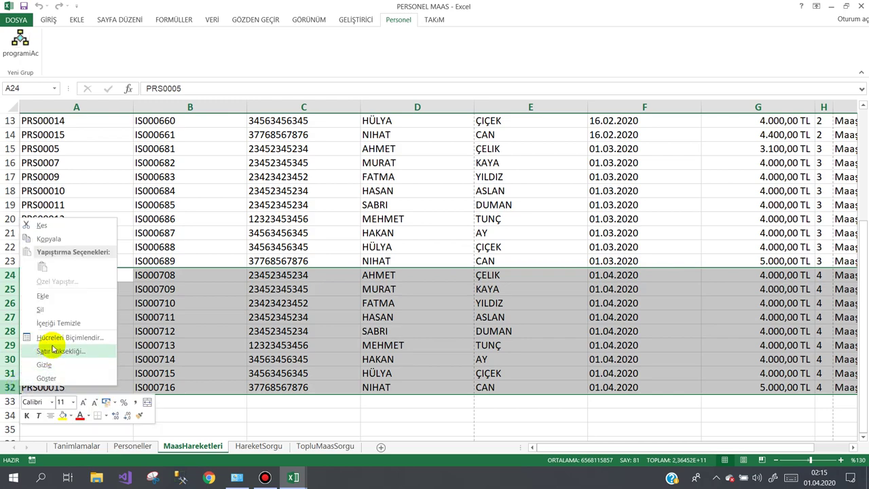
{"action": "left_click", "coordinate": [64, 311]}
{"action": "left_click", "coordinate": [170, 178]}
{"action": "scroll", "coordinate": [170, 176], "scroll_direction": "up", "scroll_amount": 4}
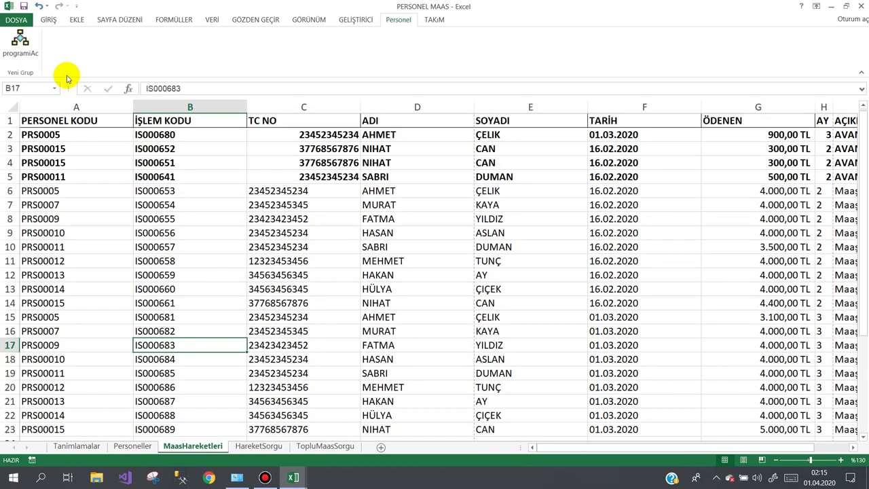
Record a 700 TL AVANS payment for the first employee through Maaş/Avans Ödeme.
{"action": "left_click", "coordinate": [21, 41]}
{"action": "left_click", "coordinate": [314, 108]}
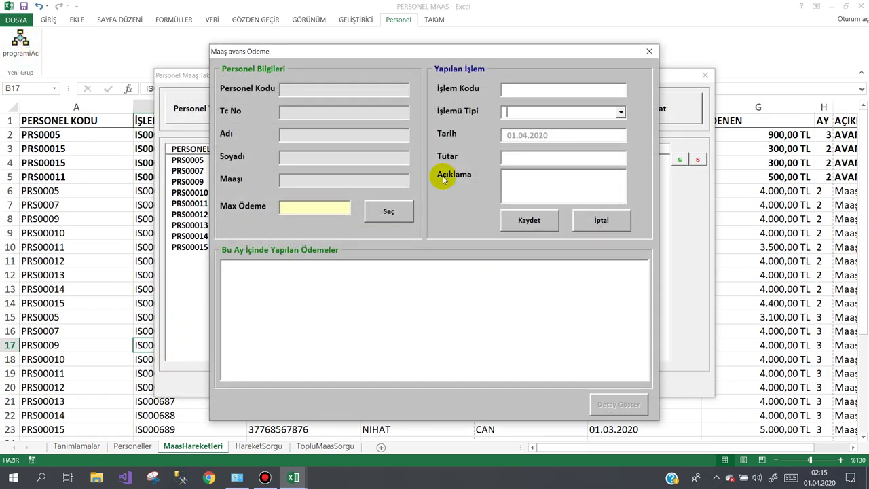
{"action": "left_click", "coordinate": [377, 203]}
{"action": "double_click", "coordinate": [331, 141]}
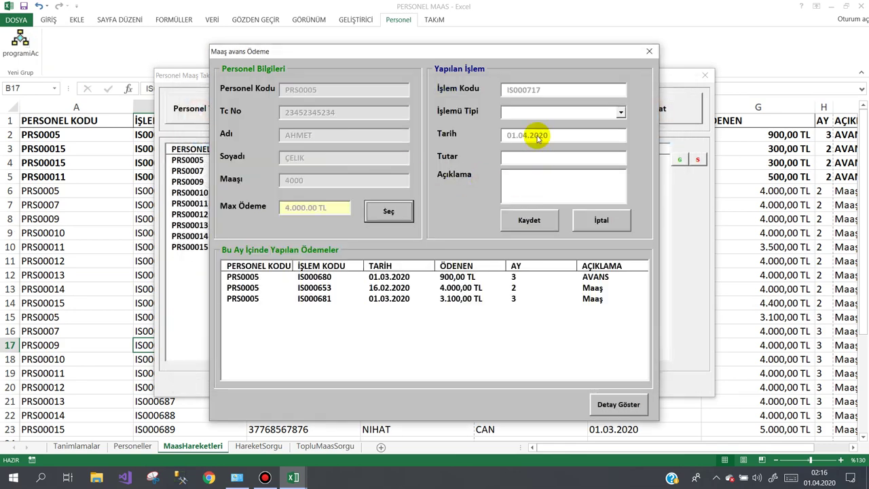
{"action": "left_click", "coordinate": [582, 112]}
{"action": "left_click", "coordinate": [544, 126]}
{"action": "left_click", "coordinate": [537, 155]}
{"action": "type", "text": "700"}
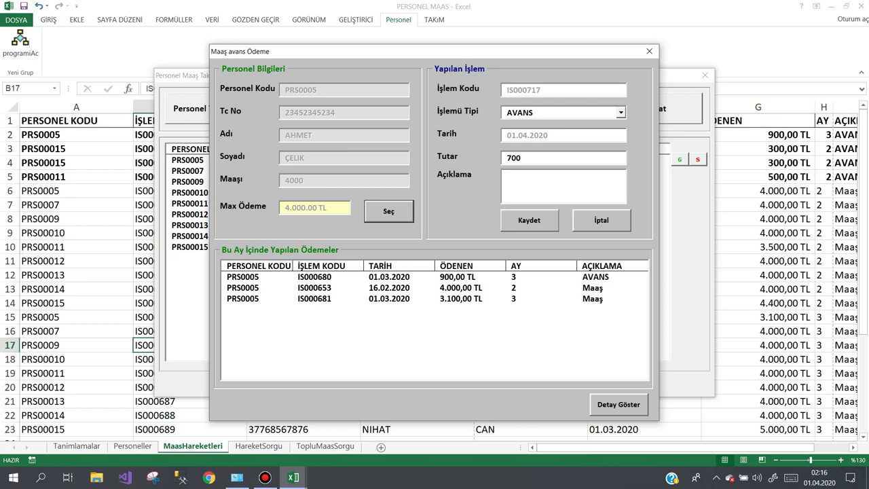
{"action": "key", "text": "Return"}
{"action": "key", "text": "Return"}
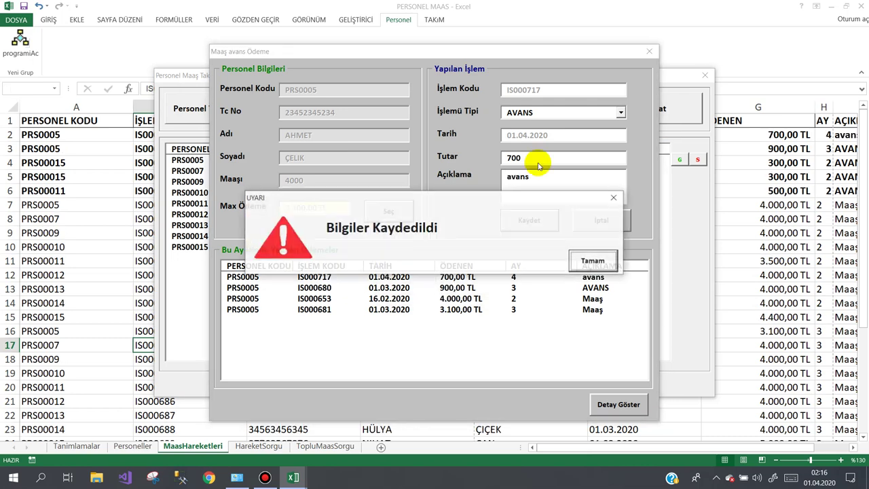
{"action": "key", "text": "Return"}
Record a 500 TL AVANS payment for a second employee.
{"action": "left_click", "coordinate": [338, 110]}
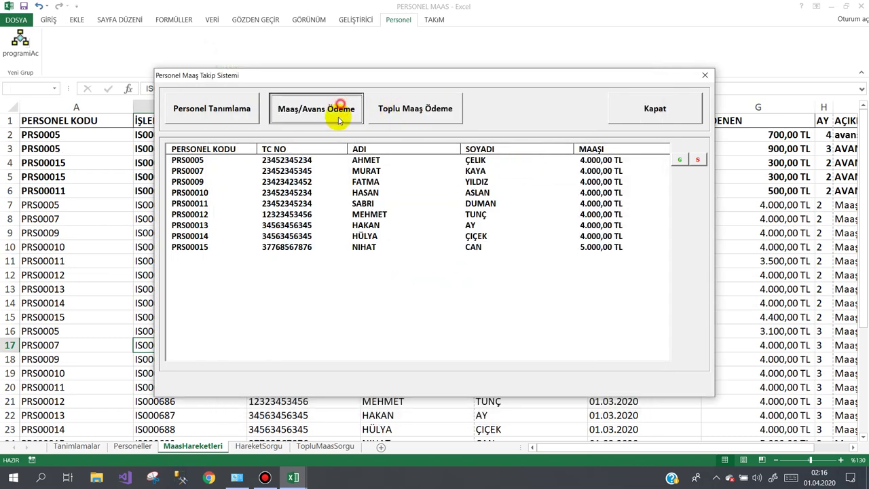
{"action": "left_click", "coordinate": [383, 215]}
{"action": "double_click", "coordinate": [355, 197]}
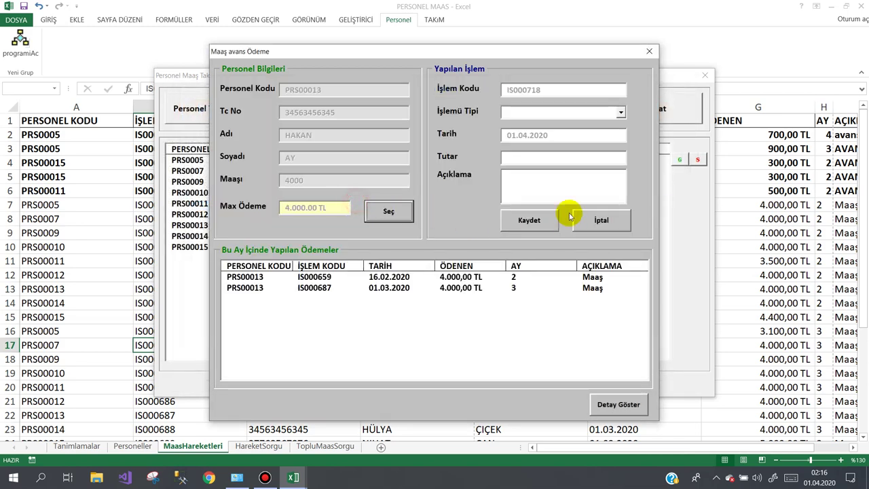
{"action": "left_click", "coordinate": [555, 112]}
{"action": "left_click", "coordinate": [548, 124]}
{"action": "type", "text": "avans"}
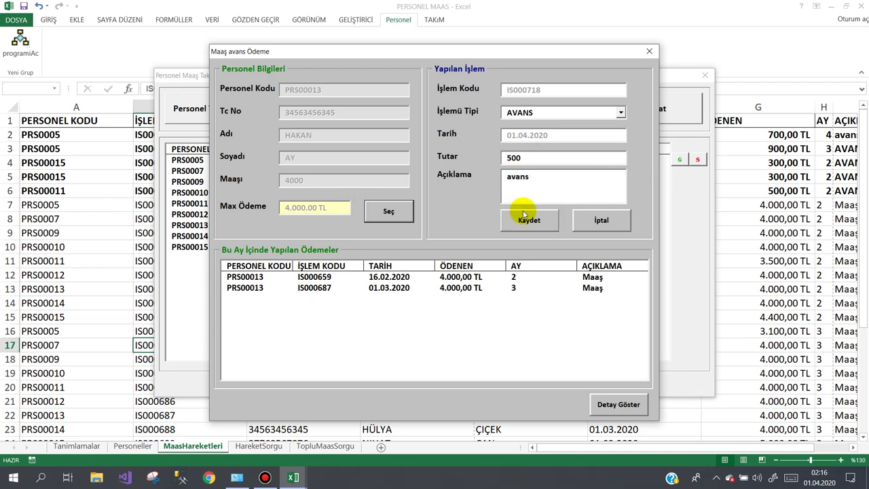
{"action": "left_click", "coordinate": [524, 215]}
{"action": "left_click", "coordinate": [414, 276]}
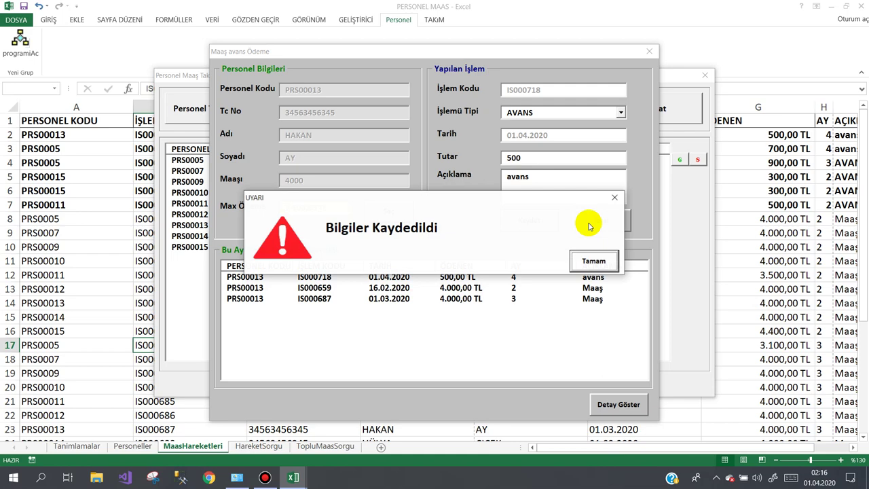
{"action": "left_click", "coordinate": [585, 262]}
{"action": "left_click", "coordinate": [412, 106]}
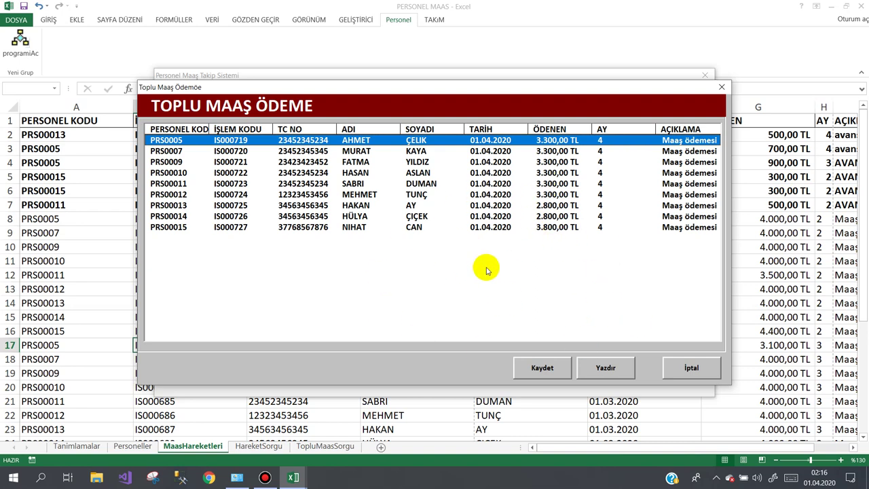
Review the ÖDENEN amounts on several employee rows of the bulk list, then cancel with İptal.
{"action": "left_click", "coordinate": [557, 216]}
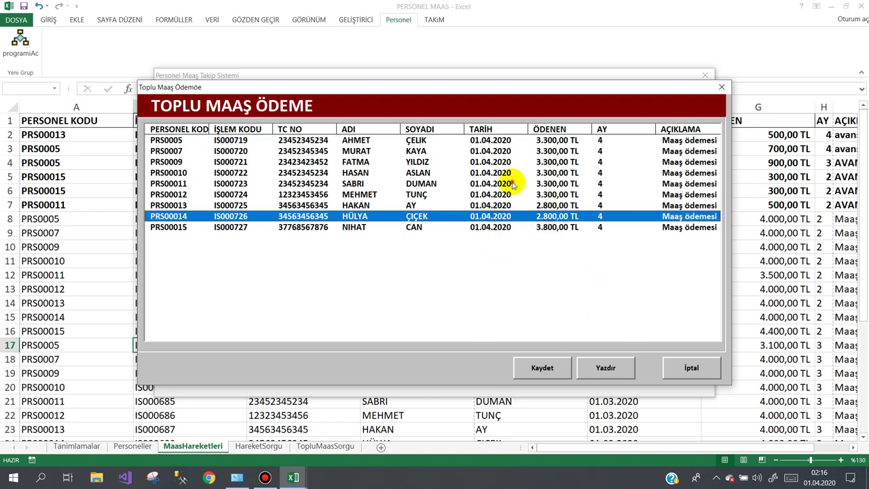
{"action": "left_click", "coordinate": [514, 183]}
{"action": "left_click", "coordinate": [530, 161]}
{"action": "left_click", "coordinate": [526, 151]}
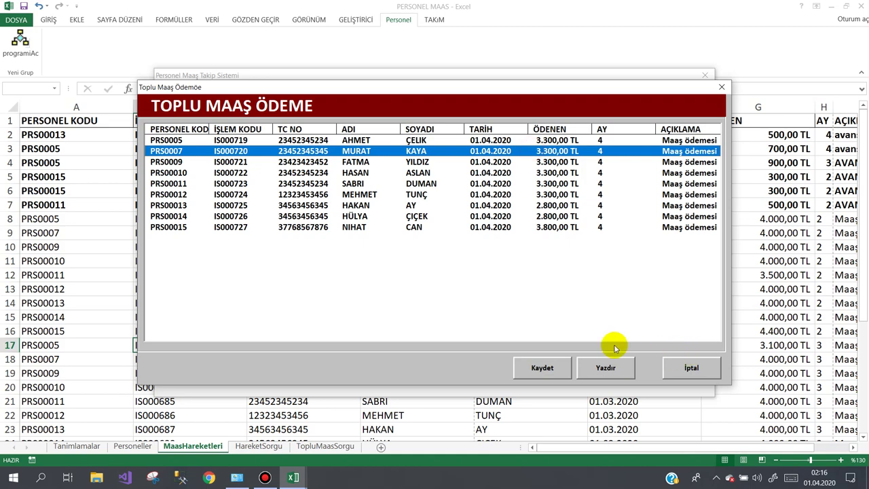
{"action": "left_click", "coordinate": [686, 371]}
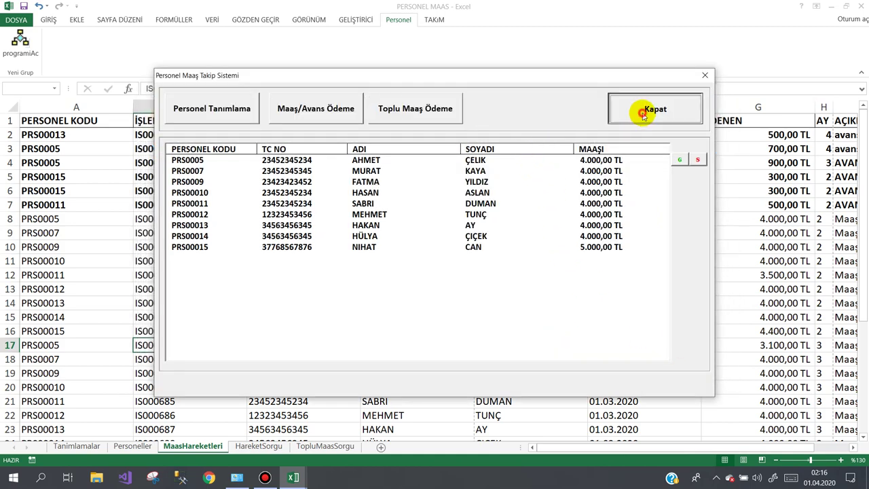
Uncomment the odenen = 0 and maas = 0 lines in frmTopluMaas's MaxOdemeHesapla code.
{"action": "left_click", "coordinate": [642, 108]}
{"action": "mouse_move", "coordinate": [299, 478]}
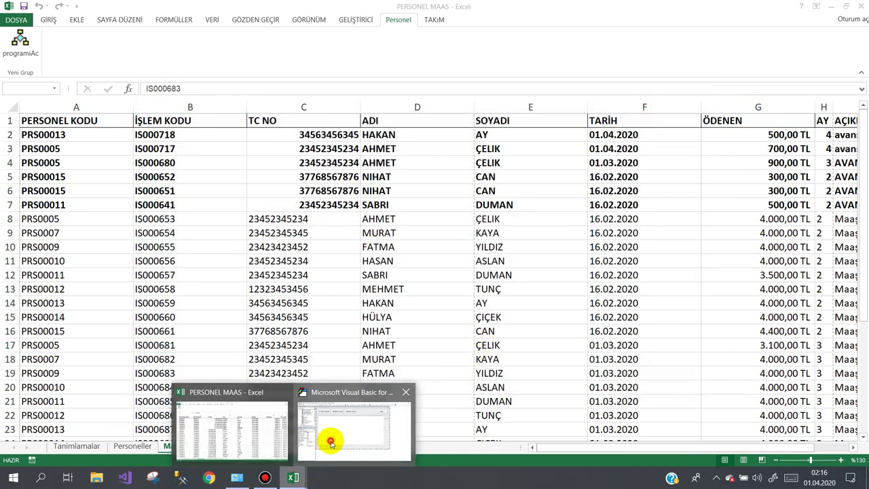
{"action": "left_click", "coordinate": [330, 443]}
{"action": "double_click", "coordinate": [62, 175]}
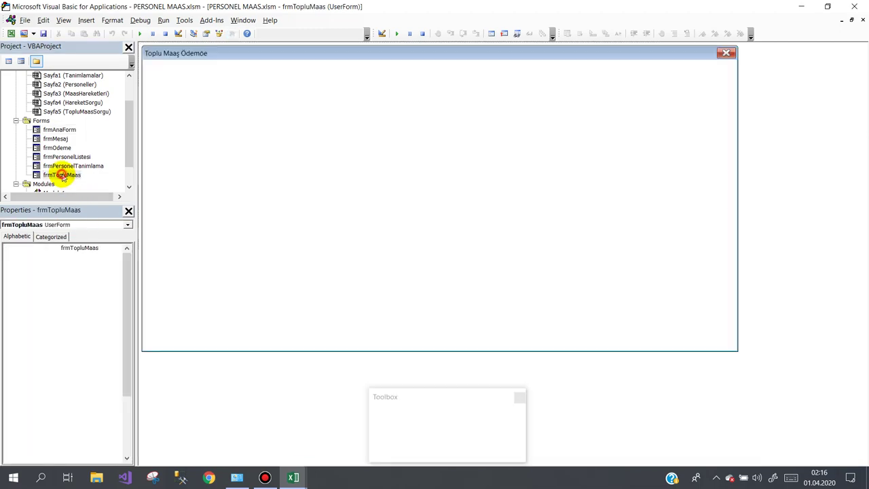
{"action": "double_click", "coordinate": [277, 339]}
{"action": "scroll", "coordinate": [285, 333], "scroll_direction": "down", "scroll_amount": 5}
{"action": "scroll", "coordinate": [288, 330], "scroll_direction": "down", "scroll_amount": 2}
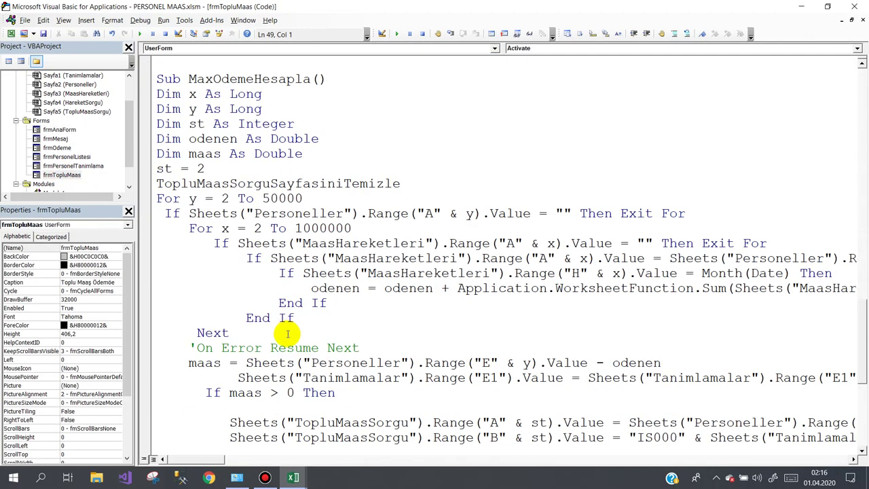
{"action": "scroll", "coordinate": [287, 331], "scroll_direction": "down", "scroll_amount": 4}
{"action": "left_click_drag", "start_coordinate": [303, 423], "coordinate": [158, 408]}
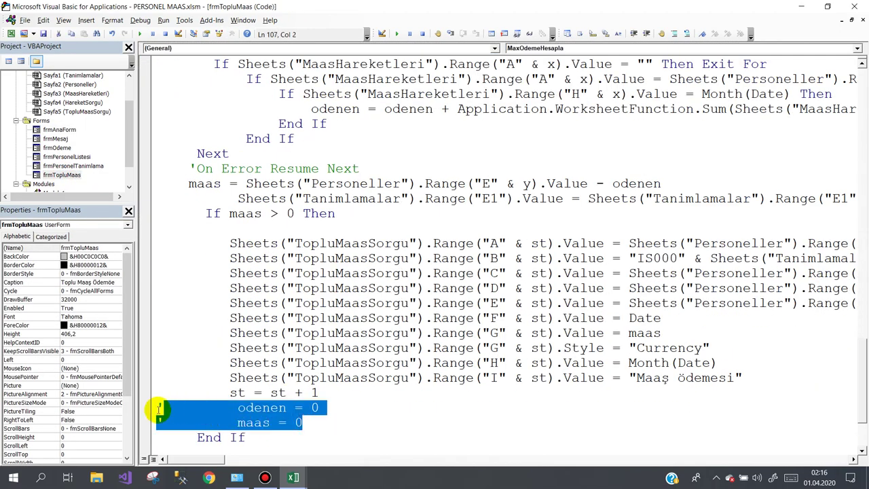
{"action": "left_click", "coordinate": [686, 34]}
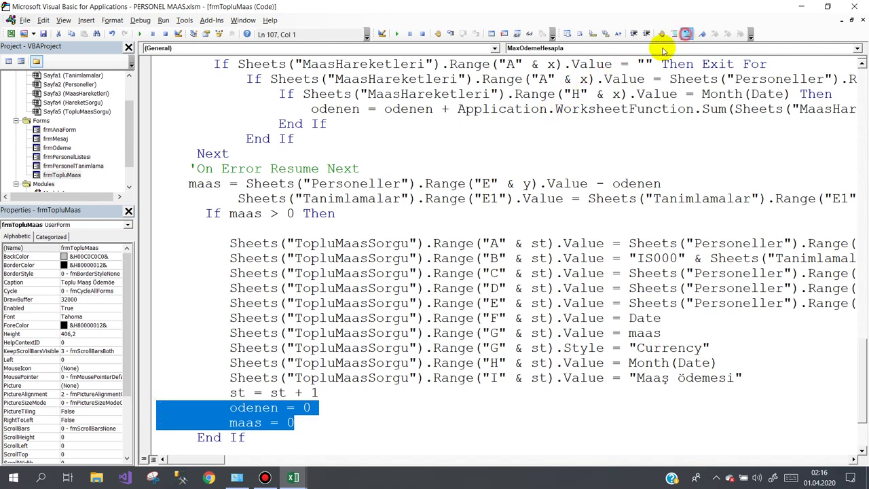
{"action": "left_click", "coordinate": [453, 288]}
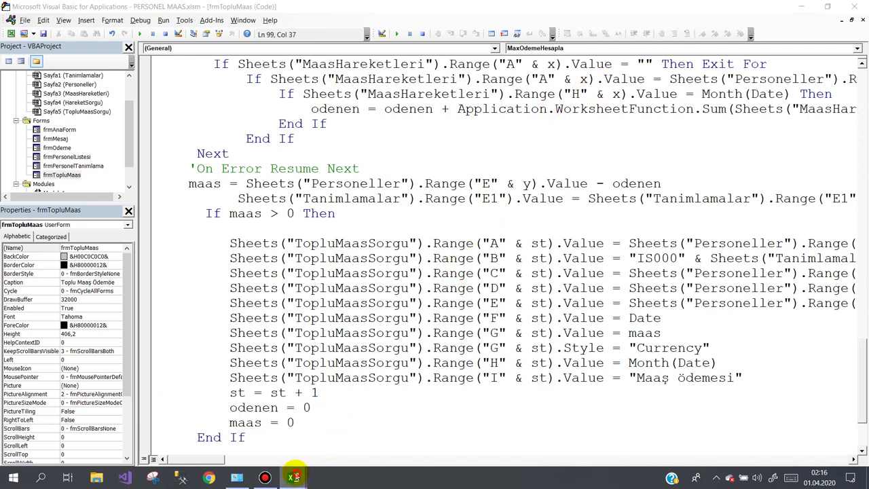
Save April bulk salaries net of advances, checking the 3.500,00 TL remaining salary row.
{"action": "mouse_move", "coordinate": [293, 475]}
{"action": "left_click", "coordinate": [206, 421]}
{"action": "left_click", "coordinate": [26, 48]}
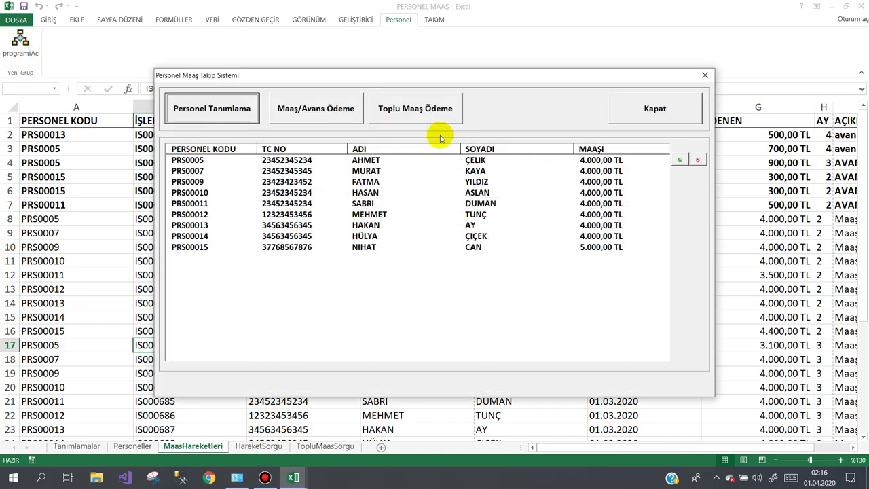
{"action": "left_click", "coordinate": [431, 110]}
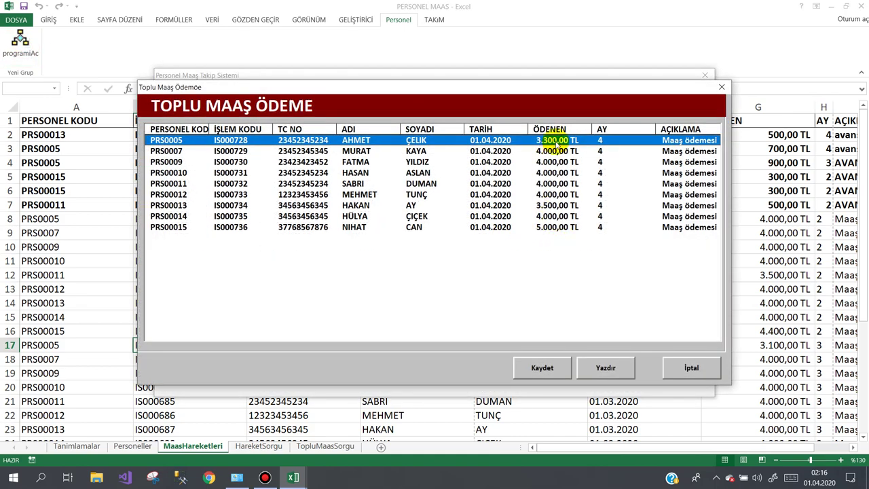
{"action": "left_click", "coordinate": [540, 142]}
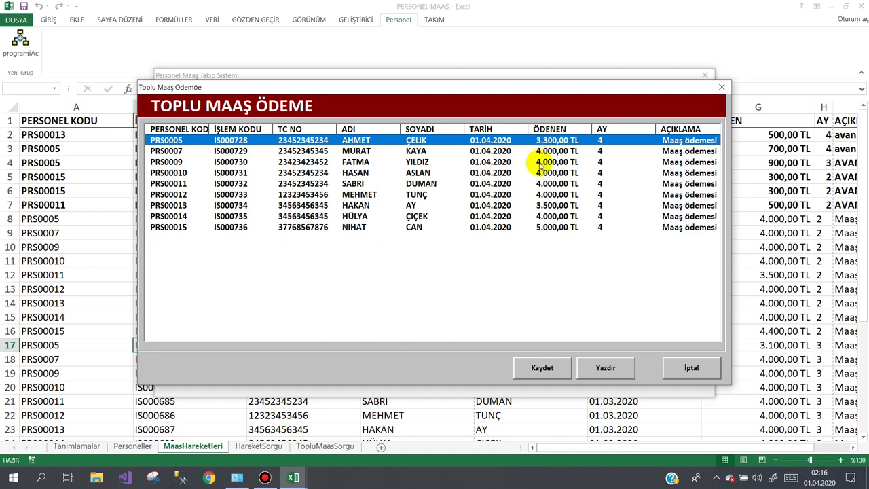
{"action": "left_click", "coordinate": [534, 207]}
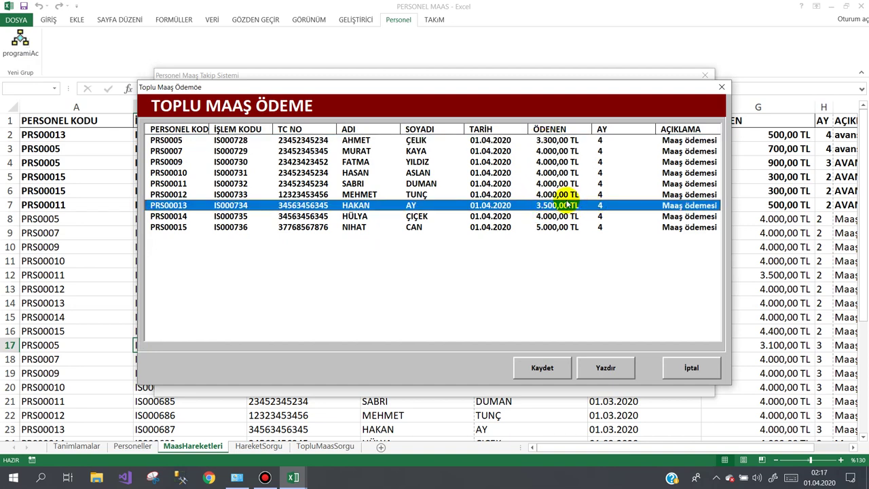
{"action": "left_click", "coordinate": [540, 369]}
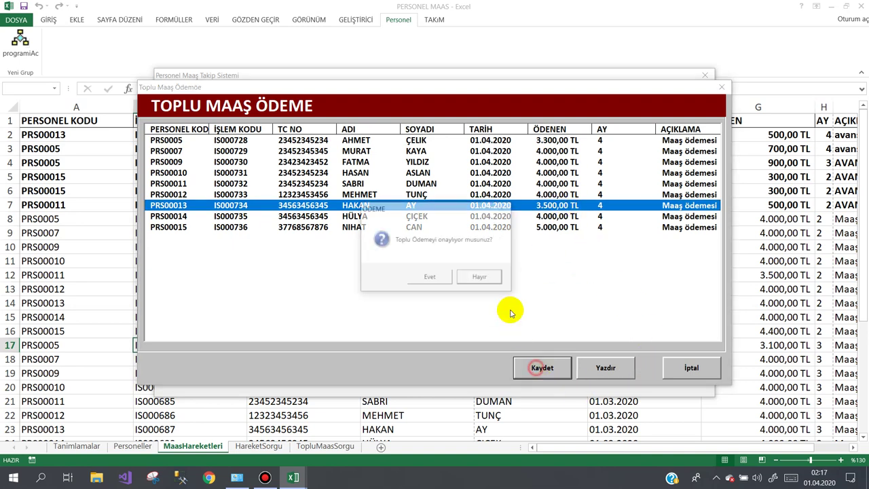
{"action": "left_click", "coordinate": [438, 278]}
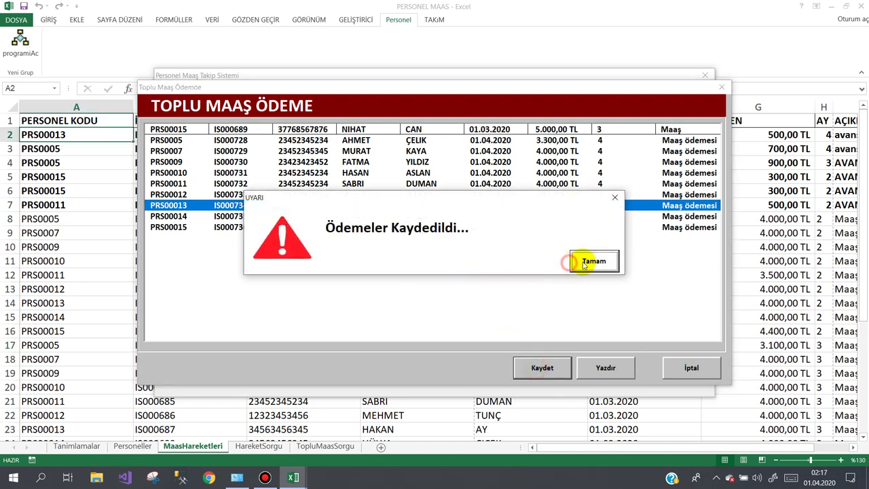
{"action": "left_click", "coordinate": [581, 262]}
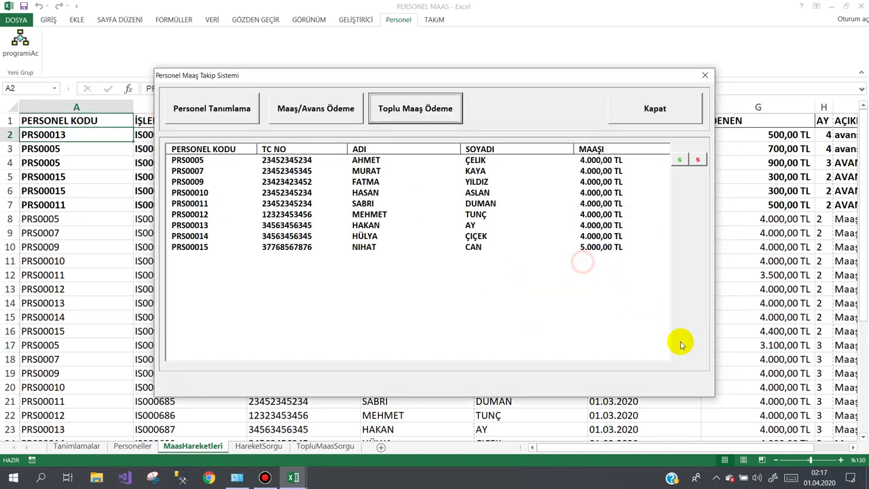
Retry the bulk payment to confirm the salaries-already-paid warning, close the form, and return to VBA.
{"action": "left_click", "coordinate": [421, 115]}
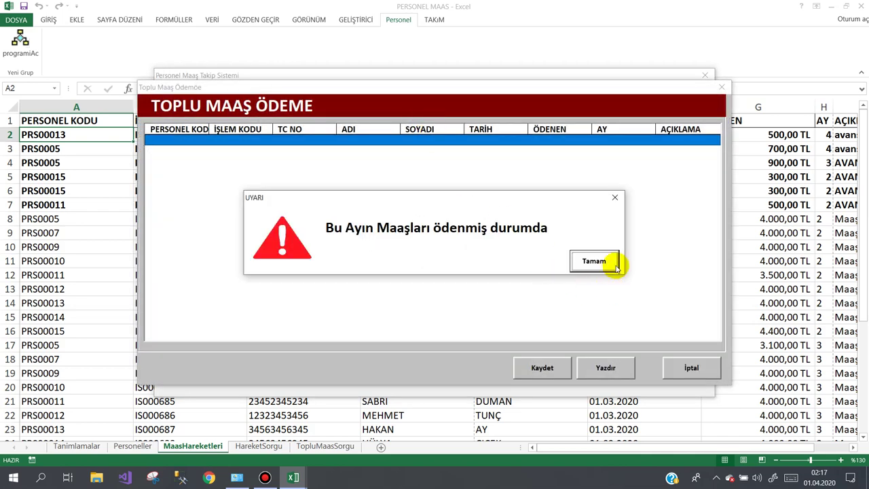
{"action": "left_click", "coordinate": [595, 264]}
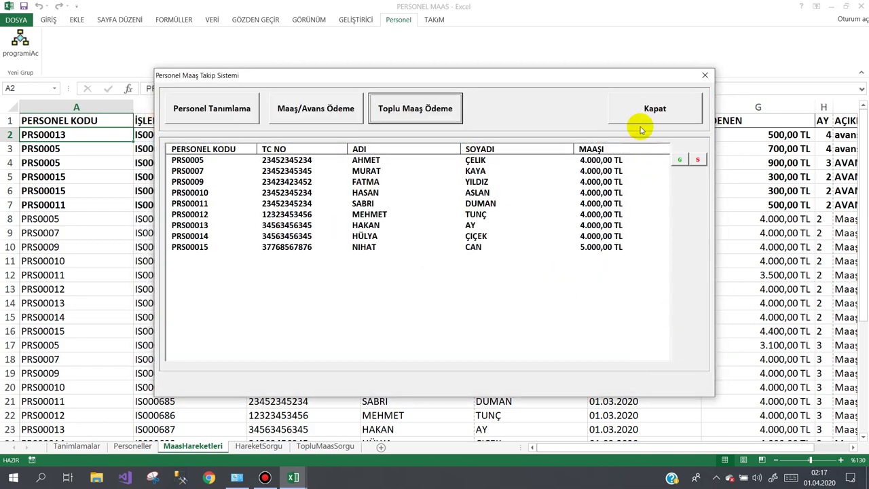
{"action": "left_click", "coordinate": [651, 109]}
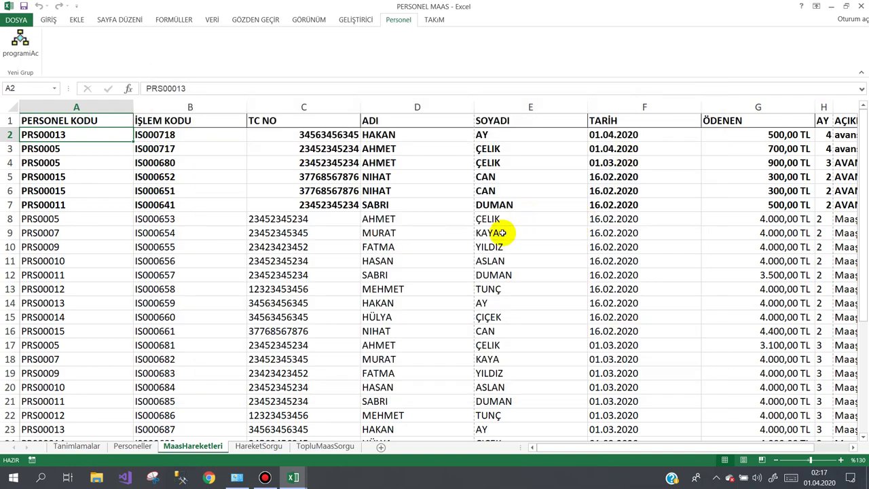
{"action": "scroll", "coordinate": [500, 232], "scroll_direction": "down", "scroll_amount": 3}
{"action": "scroll", "coordinate": [500, 232], "scroll_direction": "down", "scroll_amount": 5}
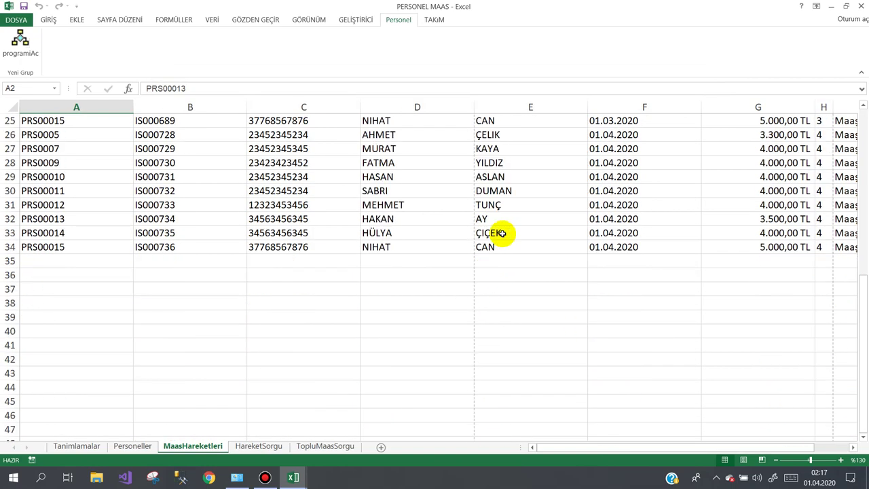
{"action": "mouse_move", "coordinate": [299, 474]}
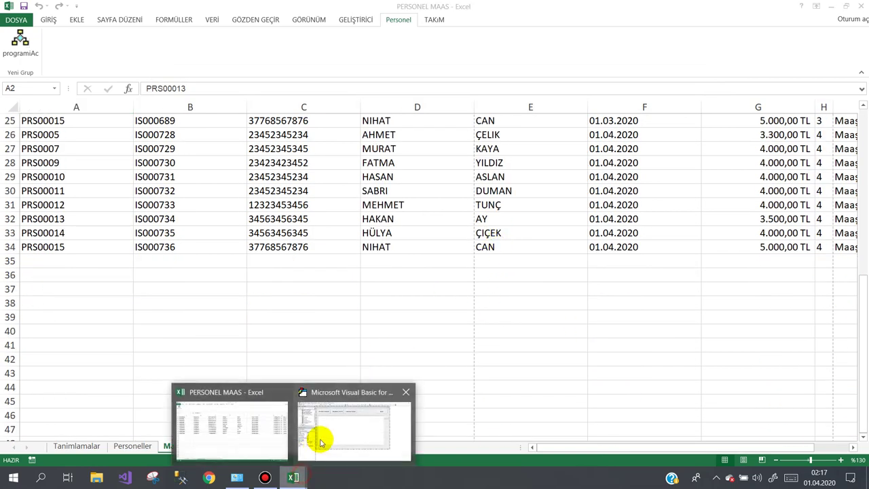
{"action": "left_click", "coordinate": [326, 433]}
Open frmTopluMaas in the form designer and display its code.
{"action": "left_click", "coordinate": [68, 166]}
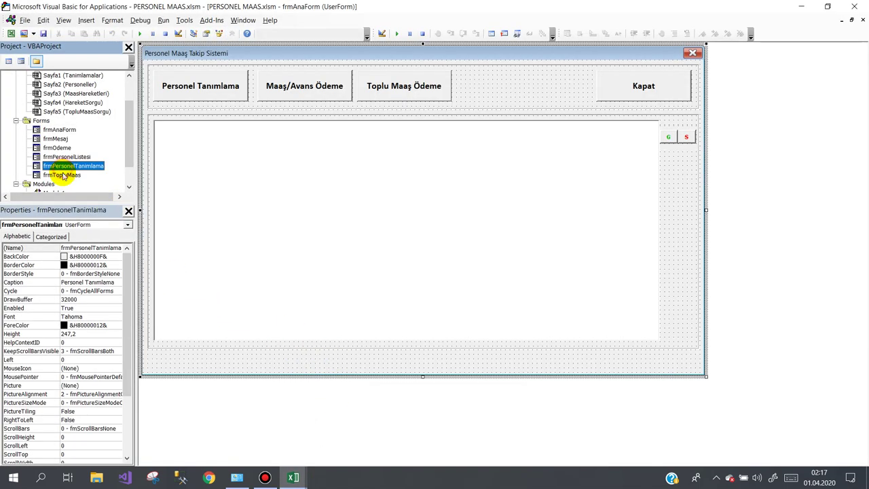
{"action": "double_click", "coordinate": [62, 174]}
{"action": "left_click", "coordinate": [548, 333]}
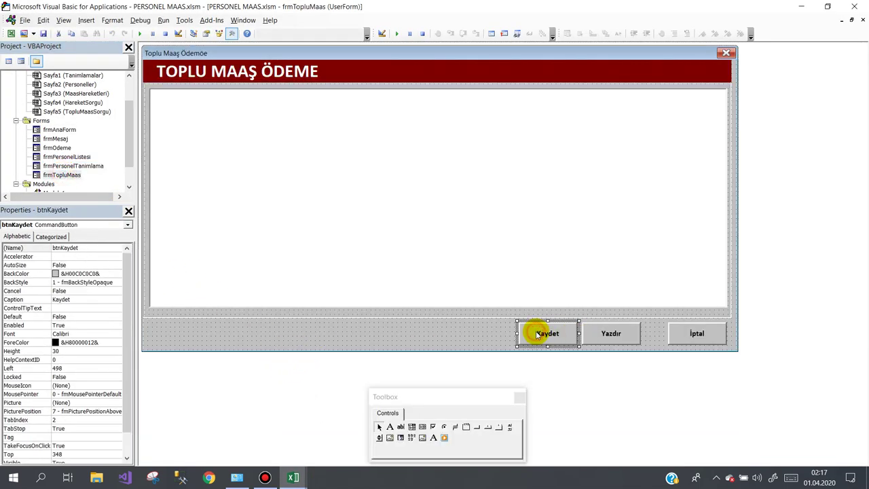
{"action": "left_click", "coordinate": [414, 338]}
{"action": "double_click", "coordinate": [414, 337]}
{"action": "scroll", "coordinate": [349, 330], "scroll_direction": "down", "scroll_amount": 6}
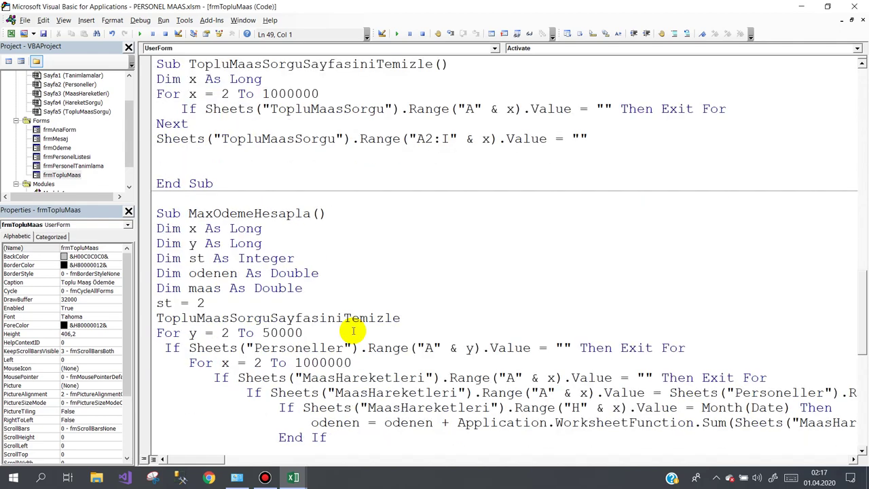
{"action": "scroll", "coordinate": [353, 332], "scroll_direction": "down", "scroll_amount": 4}
{"action": "scroll", "coordinate": [354, 333], "scroll_direction": "down", "scroll_amount": 4}
{"action": "scroll", "coordinate": [351, 330], "scroll_direction": "down", "scroll_amount": 1}
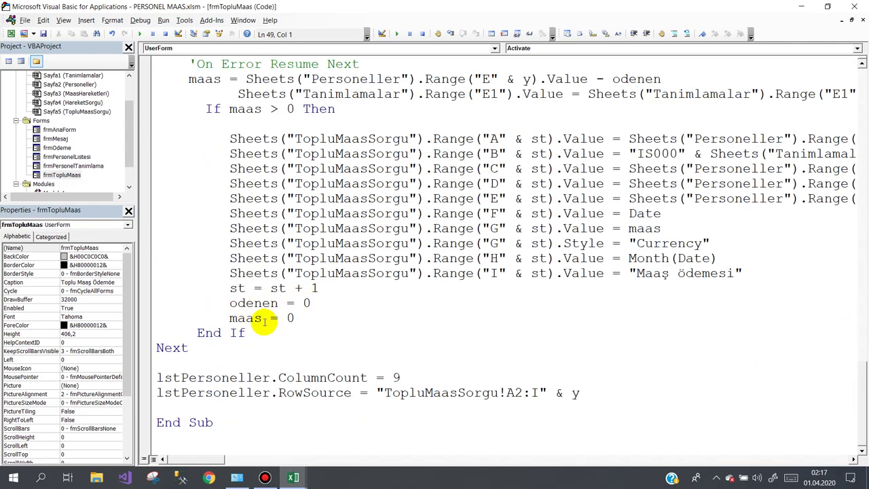
Change the RowSource range end from & y to & st, then return to the form designer.
{"action": "left_click", "coordinate": [181, 349]}
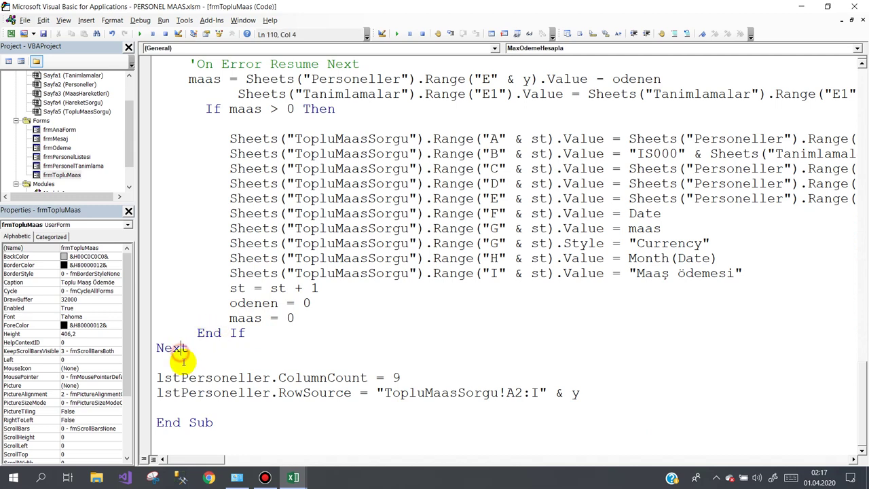
{"action": "left_click_drag", "start_coordinate": [157, 383], "coordinate": [399, 377]}
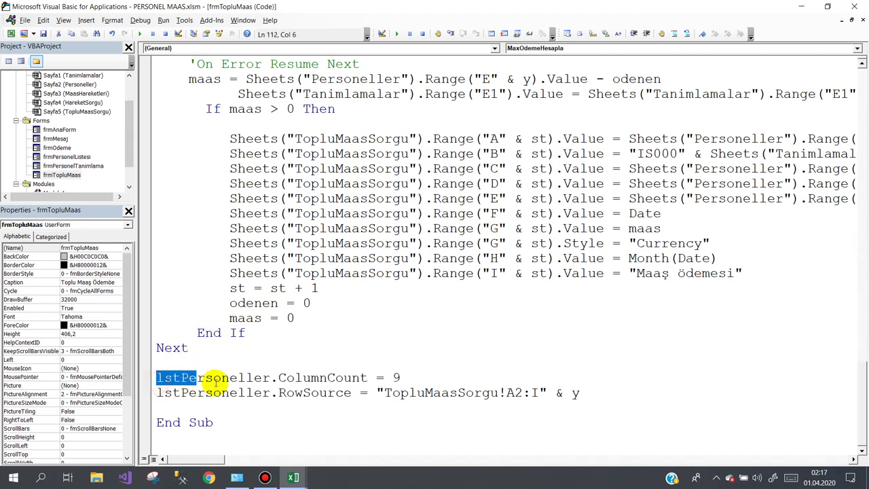
{"action": "left_click", "coordinate": [401, 377]}
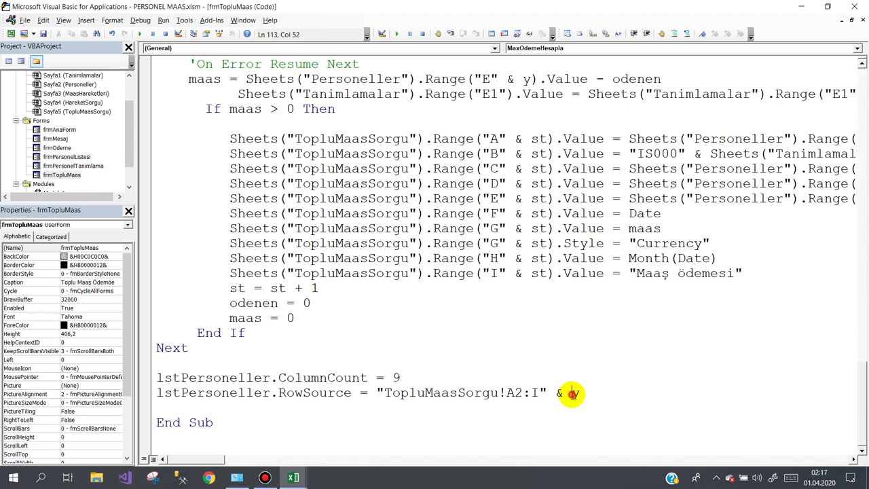
{"action": "left_click_drag", "start_coordinate": [572, 393], "coordinate": [576, 394]}
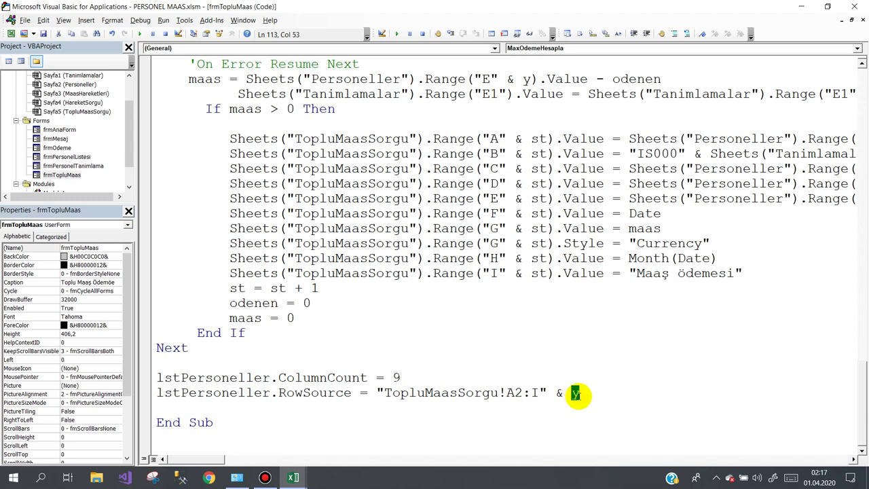
{"action": "type", "text": "st"}
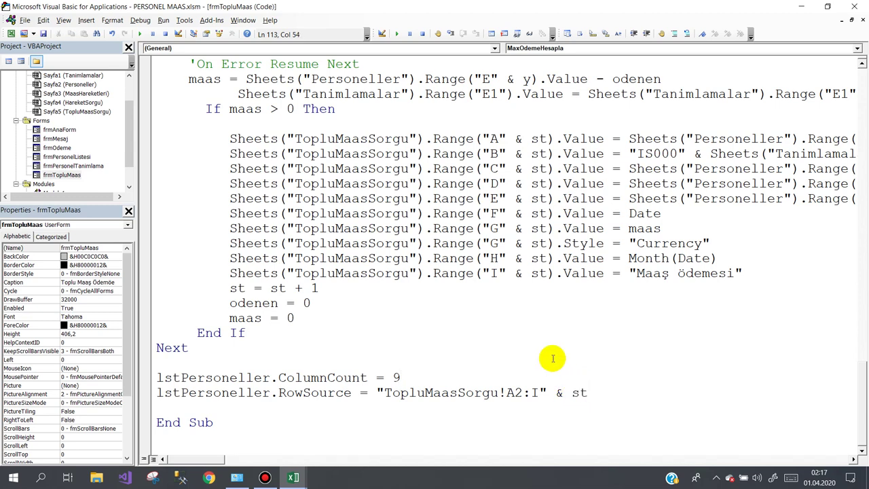
{"action": "left_click", "coordinate": [517, 366]}
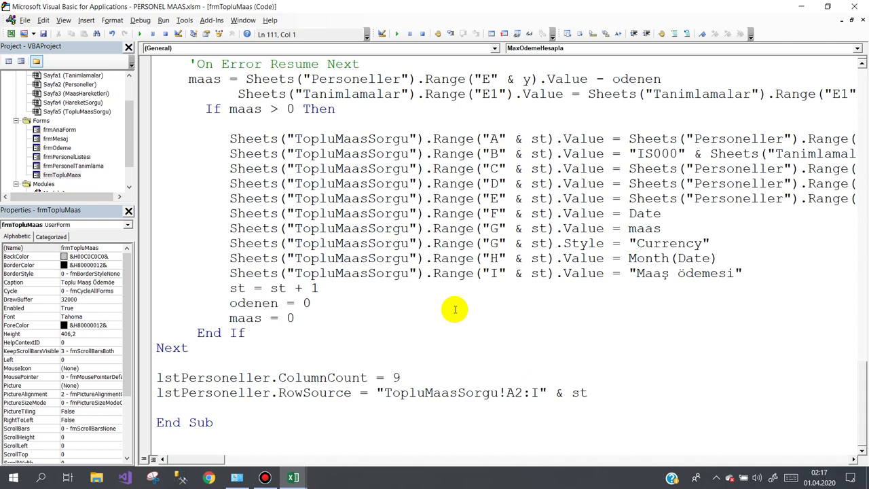
{"action": "scroll", "coordinate": [448, 258], "scroll_direction": "up", "scroll_amount": 3}
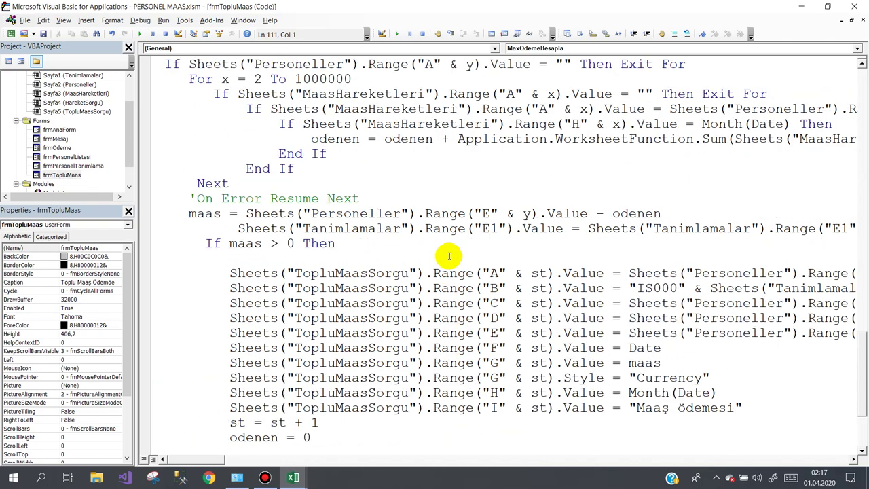
{"action": "scroll", "coordinate": [448, 258], "scroll_direction": "up", "scroll_amount": 3}
{"action": "scroll", "coordinate": [324, 152], "scroll_direction": "up", "scroll_amount": 2}
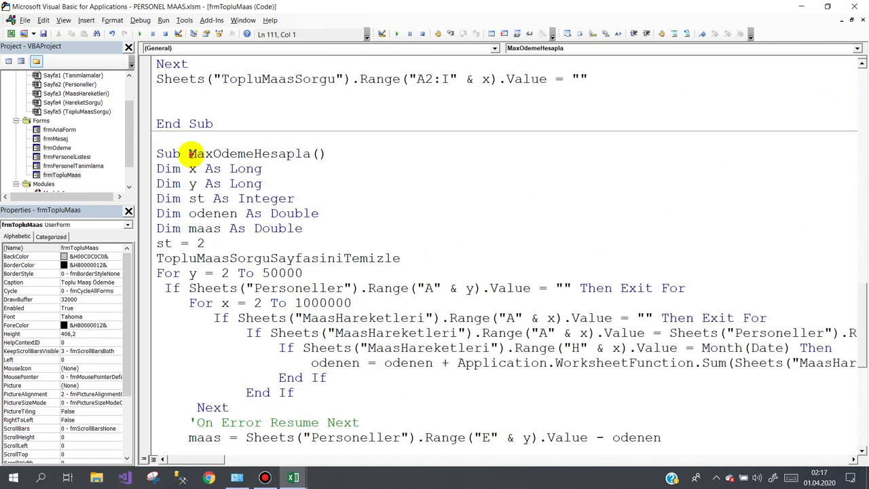
{"action": "left_click_drag", "start_coordinate": [189, 154], "coordinate": [327, 155]}
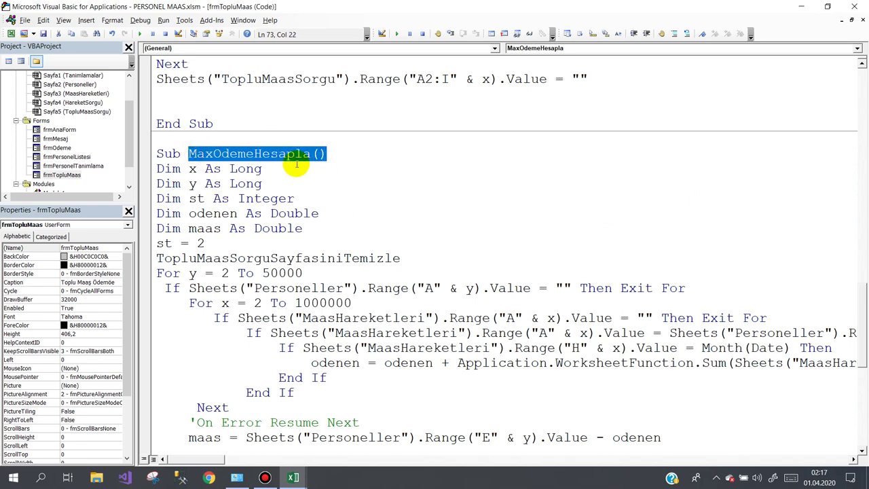
{"action": "double_click", "coordinate": [66, 177]}
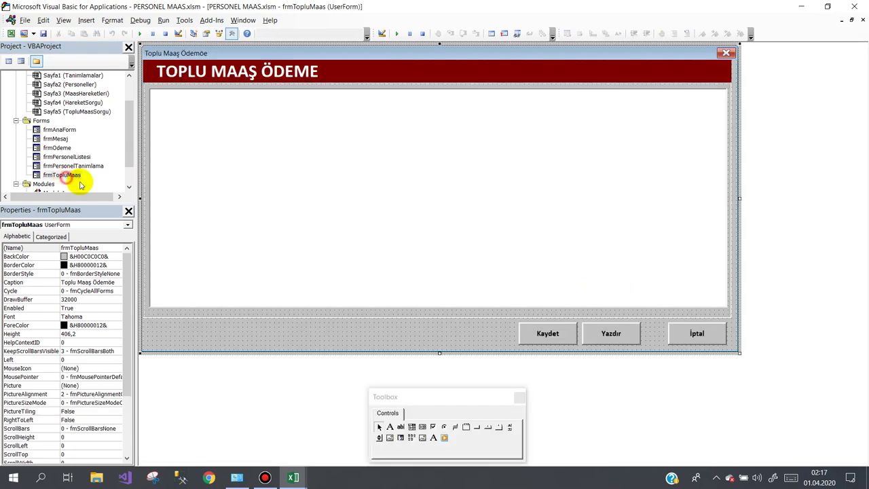
{"action": "double_click", "coordinate": [533, 332]}
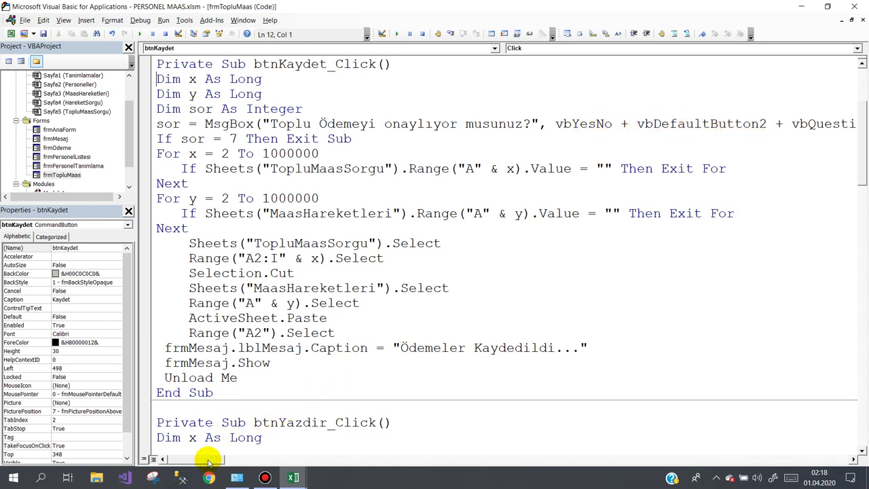
{"action": "left_click_drag", "start_coordinate": [209, 461], "coordinate": [220, 463]}
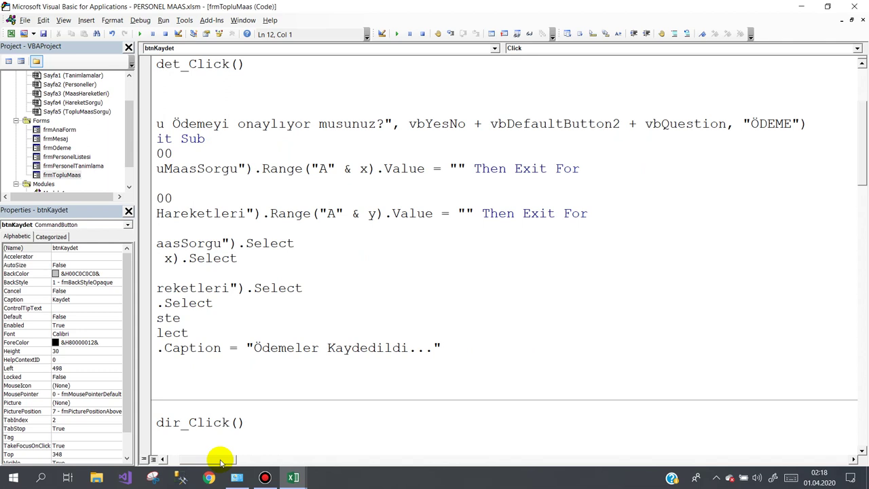
{"action": "left_click_drag", "start_coordinate": [221, 462], "coordinate": [193, 460]}
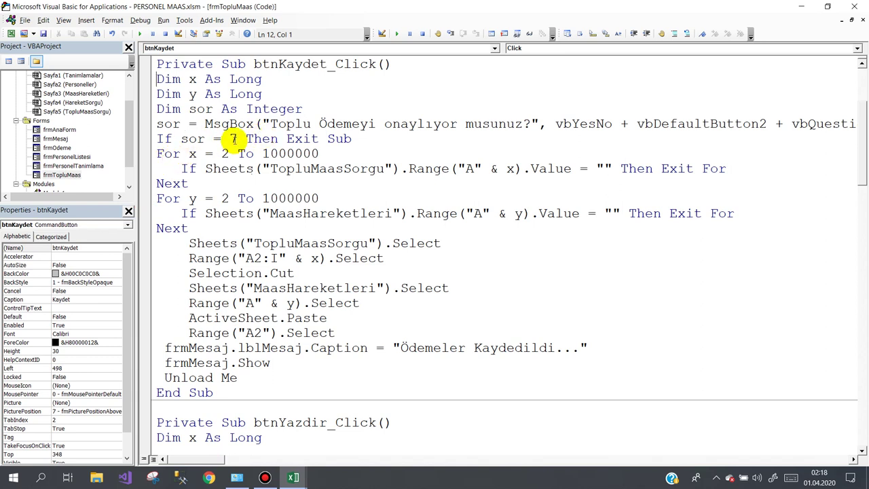
{"action": "left_click_drag", "start_coordinate": [362, 139], "coordinate": [157, 139]}
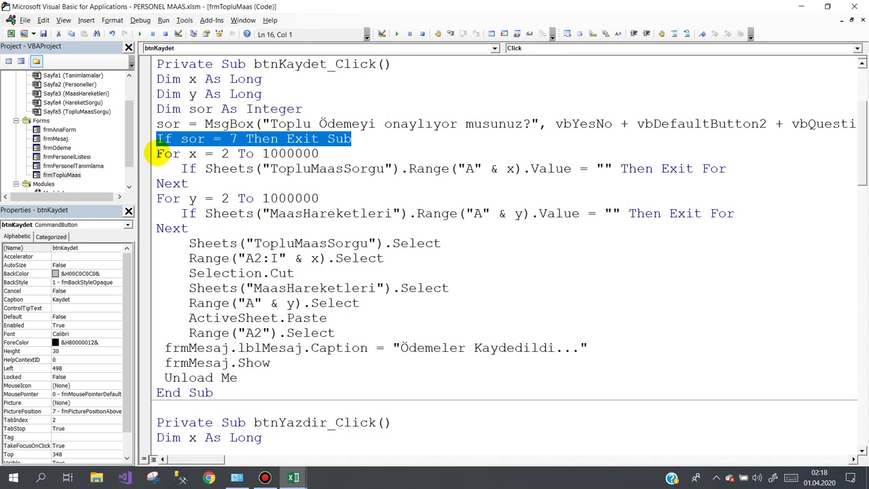
{"action": "left_click_drag", "start_coordinate": [156, 154], "coordinate": [196, 179]}
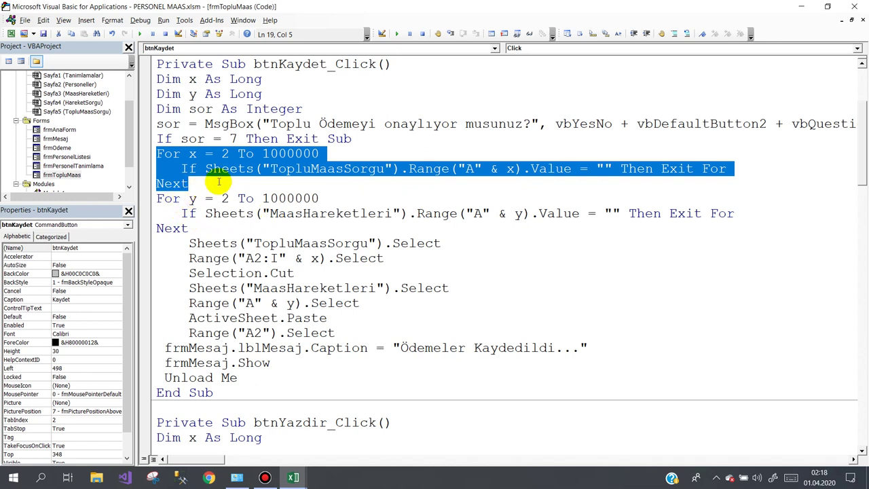
{"action": "left_click", "coordinate": [208, 168]}
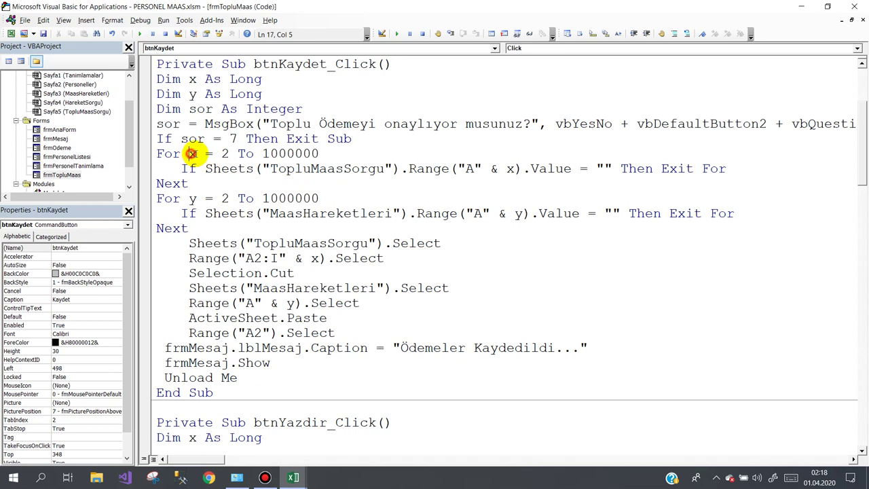
{"action": "left_click", "coordinate": [190, 198]}
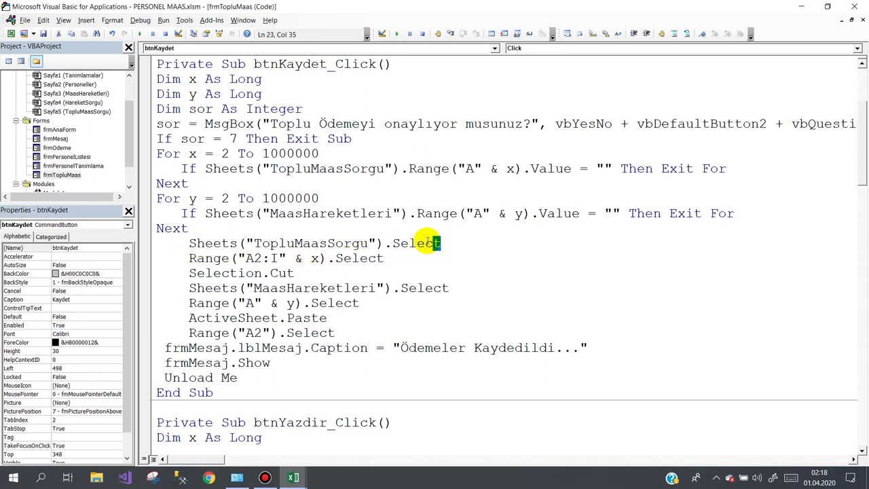
{"action": "left_click_drag", "start_coordinate": [445, 243], "coordinate": [422, 243]}
{"action": "left_click", "coordinate": [393, 243]}
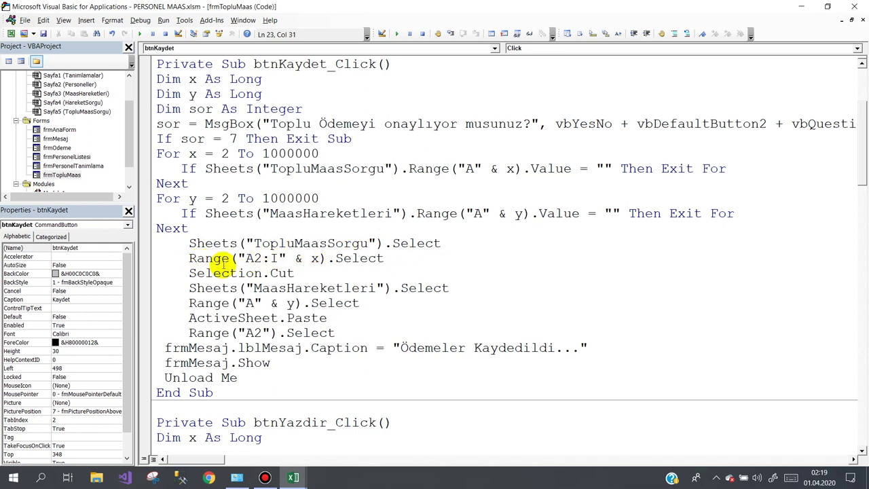
{"action": "double_click", "coordinate": [274, 258]}
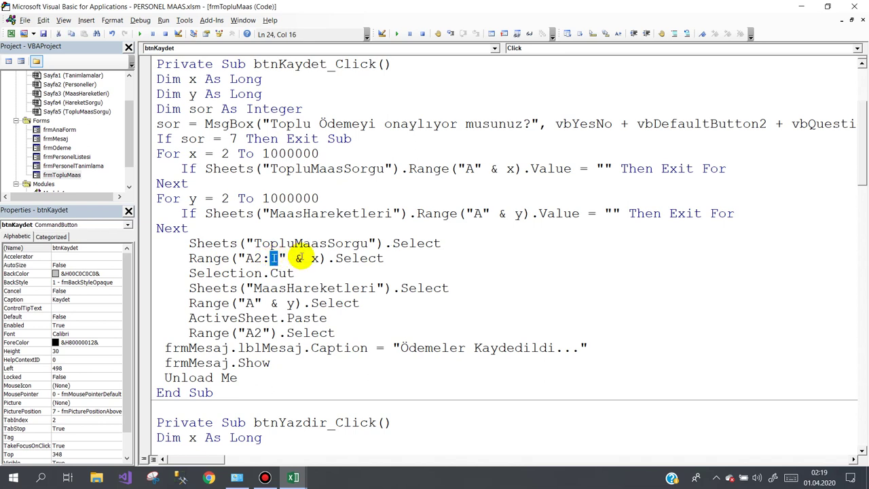
{"action": "mouse_move", "coordinate": [392, 262]}
{"action": "left_mouse_down"}
{"action": "mouse_move", "coordinate": [201, 258]}
{"action": "mouse_move", "coordinate": [190, 243]}
{"action": "left_mouse_up"}
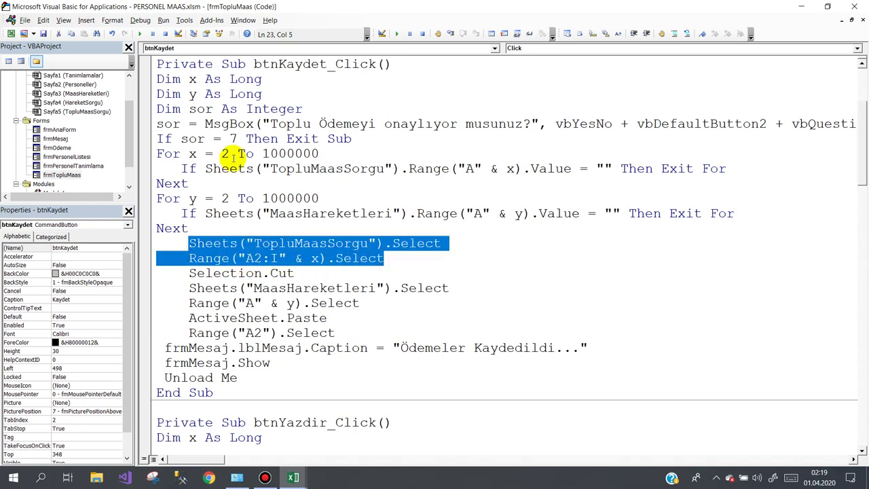
{"action": "left_click", "coordinate": [191, 155]}
{"action": "double_click", "coordinate": [192, 155]}
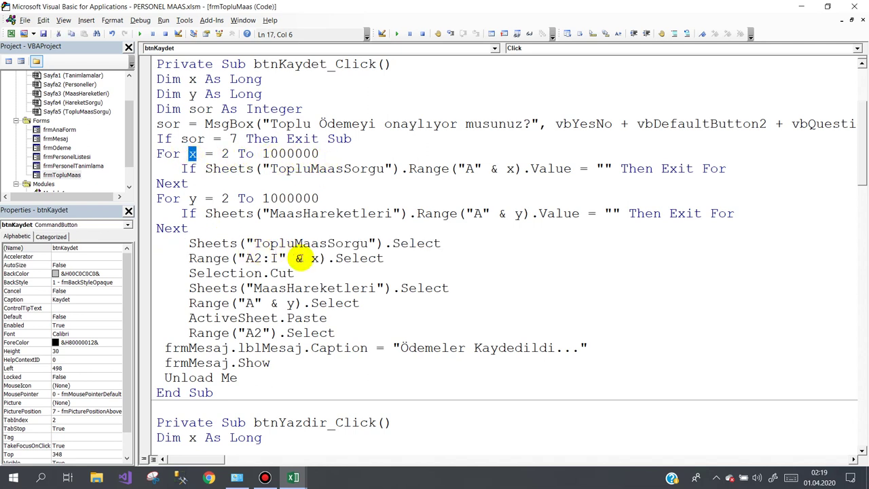
{"action": "double_click", "coordinate": [315, 259]}
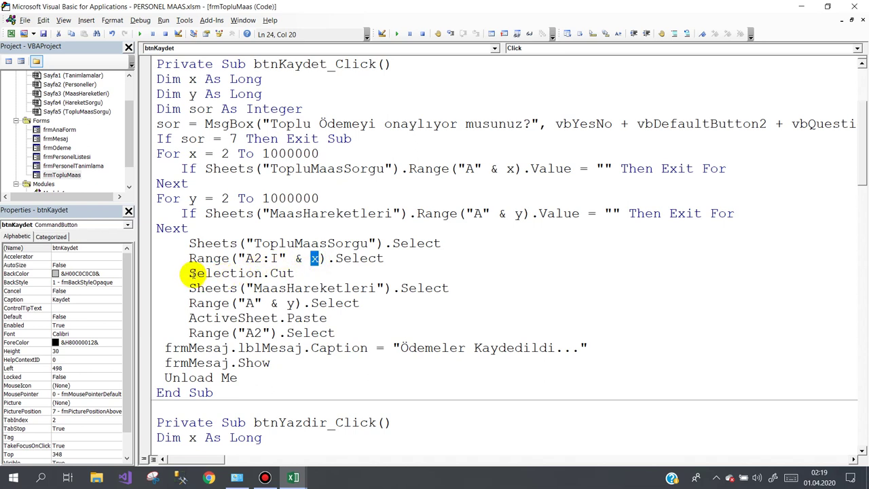
{"action": "left_click_drag", "start_coordinate": [189, 273], "coordinate": [287, 272]}
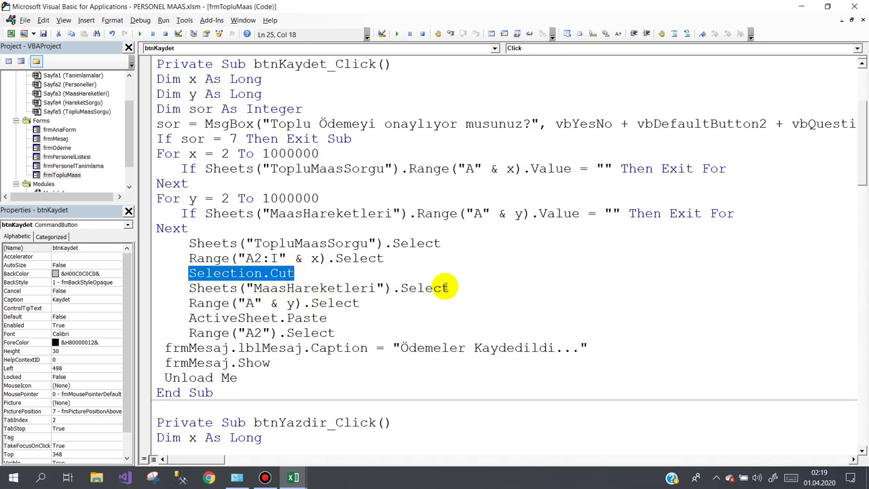
{"action": "left_click_drag", "start_coordinate": [449, 288], "coordinate": [425, 288]}
Add the comment 'seçilen aralığı kes to the Selection.Cut line.
{"action": "left_click", "coordinate": [466, 287]}
{"action": "type", "text": "'Sayfaya git"}
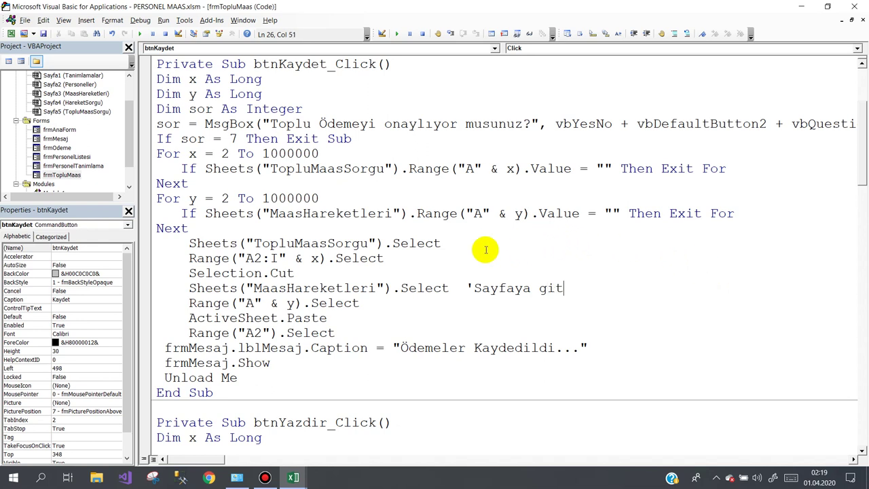
{"action": "left_click", "coordinate": [352, 274]}
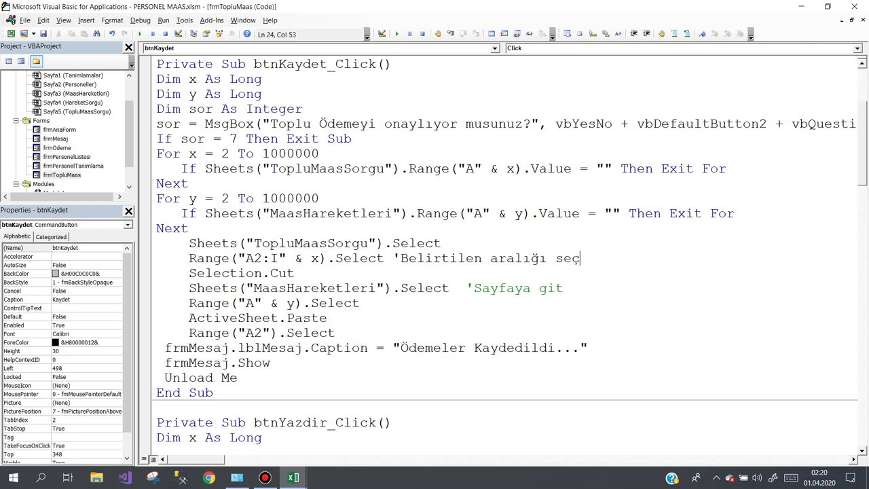
{"action": "left_click", "coordinate": [353, 278]}
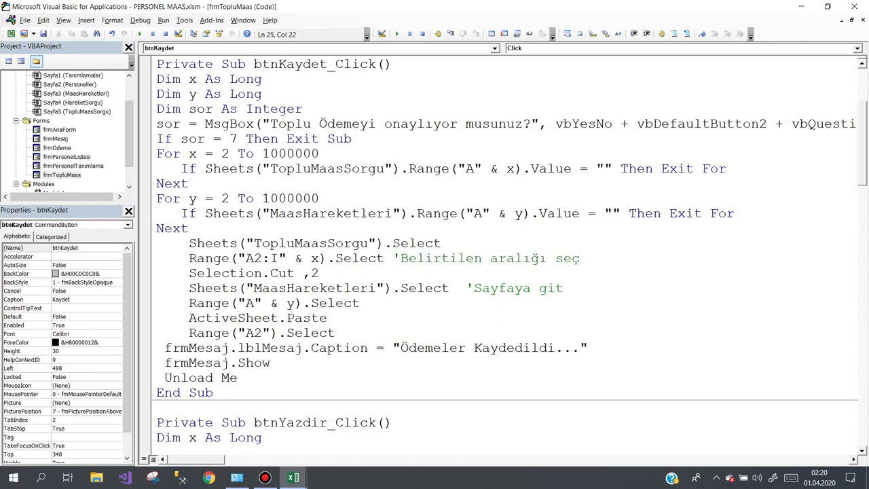
{"action": "key", "text": "BackSpace"}
{"action": "key", "text": "BackSpace"}
{"action": "key", "text": "BackSpace"}
{"action": "type", "text": "'seçi"}
{"action": "key", "text": "BackSpace"}
{"action": "type", "text": "i"}
{"action": "type", "text": "len ar"}
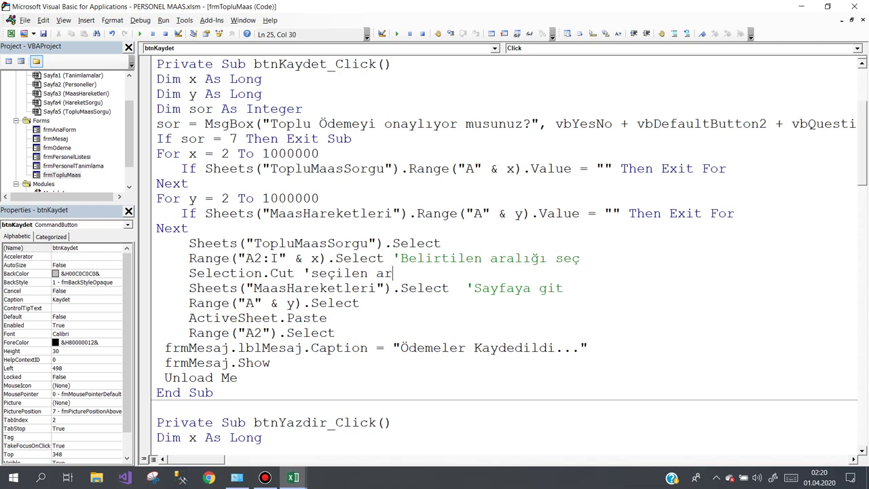
{"action": "type", "text": "all"}
{"action": "type", "text": "ğı ke"}
{"action": "type", "text": "s"}
Add the comment 'Yapıştır to the ActiveSheet.Paste line.
{"action": "left_click", "coordinate": [376, 319]}
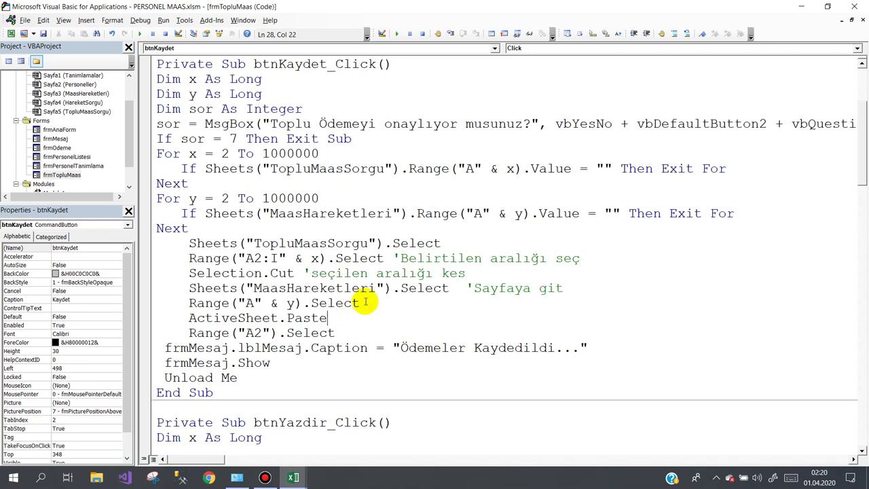
{"action": "left_click", "coordinate": [362, 303]}
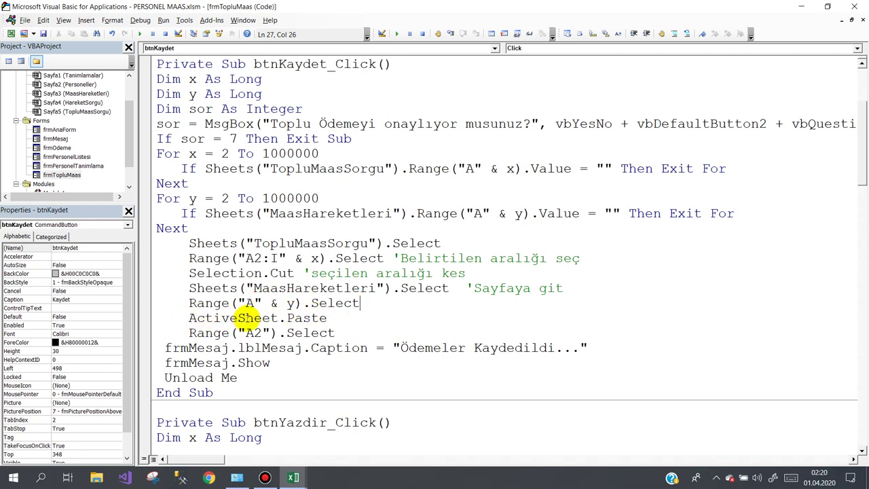
{"action": "left_click", "coordinate": [329, 318]}
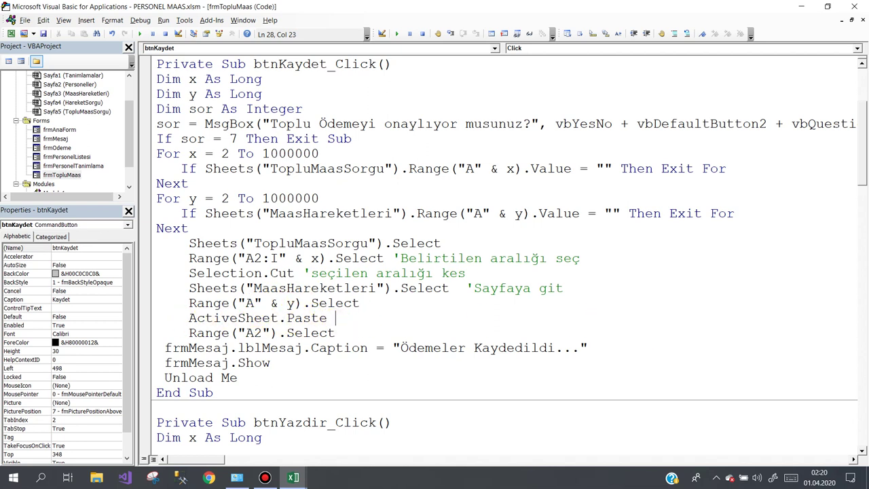
{"action": "type", "text": ","}
{"action": "key", "text": "BackSpace"}
{"action": "type", "text": "'Y"}
{"action": "type", "text": "apıts"}
{"action": "key", "text": "BackSpace"}
{"action": "key", "text": "BackSpace"}
{"action": "type", "text": "ş"}
{"action": "type", "text": "tır"}
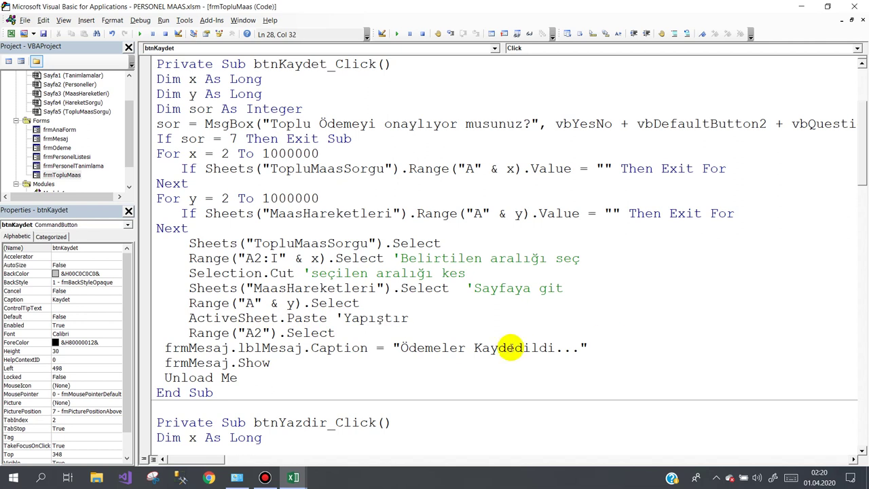
{"action": "left_click", "coordinate": [359, 354]}
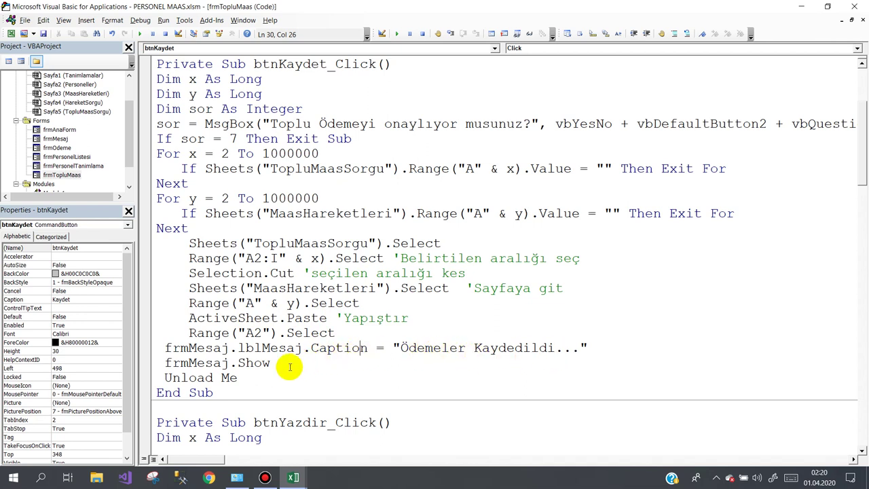
{"action": "left_click", "coordinate": [252, 379]}
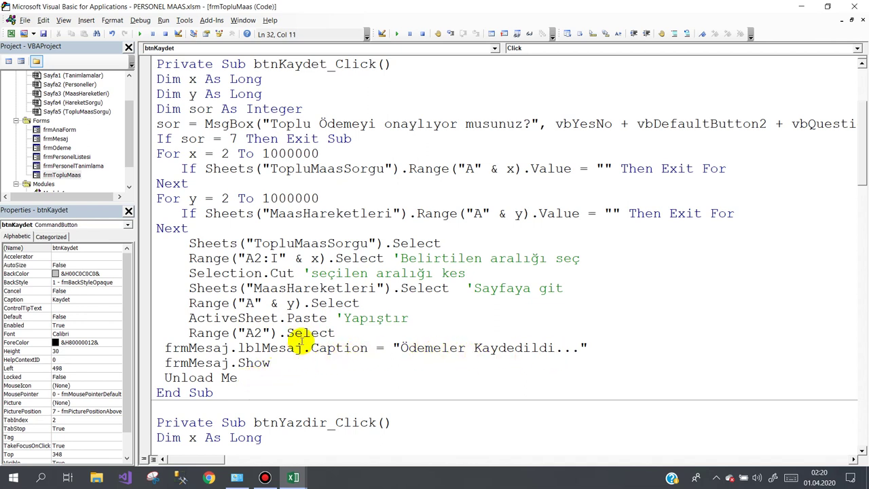
{"action": "scroll", "coordinate": [331, 292], "scroll_direction": "down", "scroll_amount": 1}
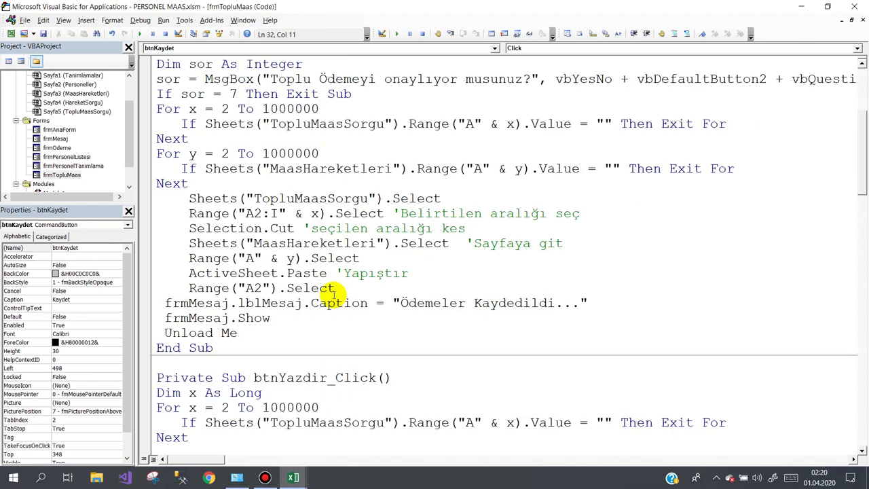
{"action": "scroll", "coordinate": [333, 294], "scroll_direction": "down", "scroll_amount": 1}
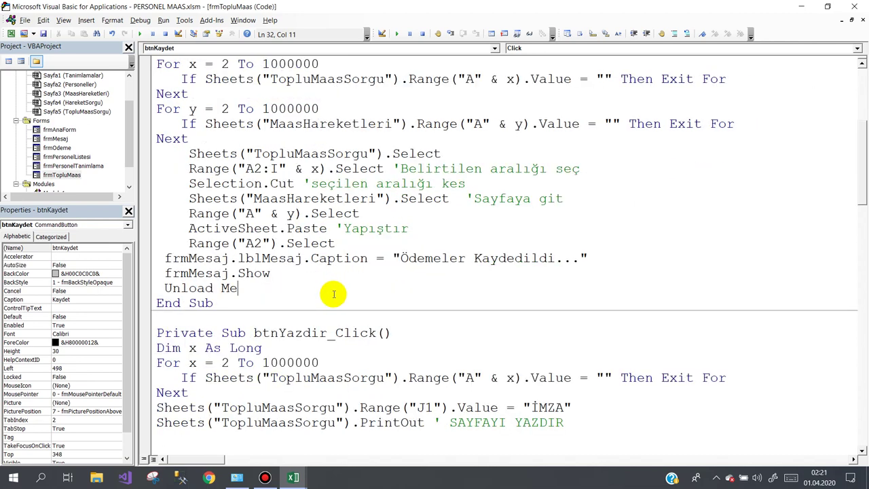
{"action": "scroll", "coordinate": [333, 292], "scroll_direction": "down", "scroll_amount": 1}
{"action": "scroll", "coordinate": [332, 293], "scroll_direction": "down", "scroll_amount": 1}
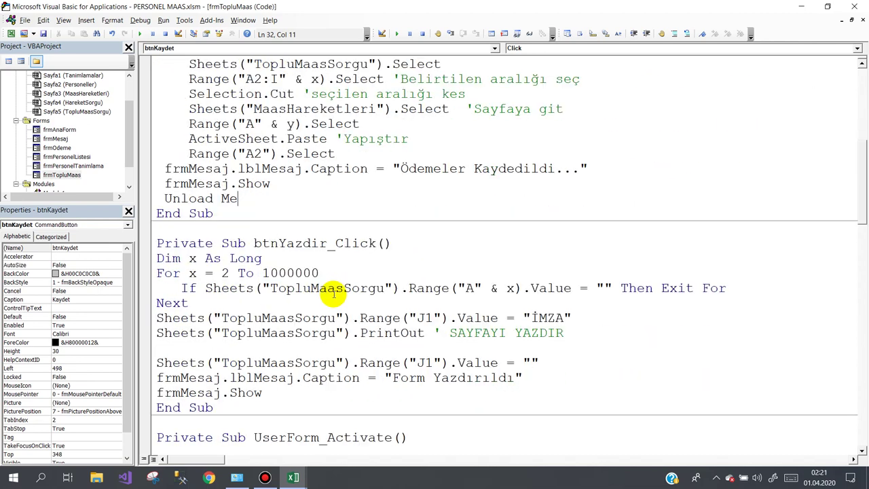
{"action": "scroll", "coordinate": [333, 293], "scroll_direction": "down", "scroll_amount": 3}
{"action": "scroll", "coordinate": [333, 293], "scroll_direction": "down", "scroll_amount": 3}
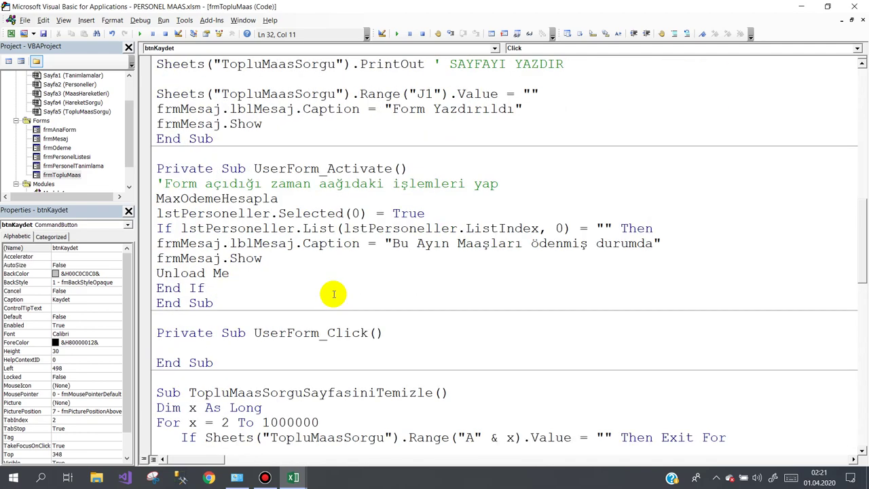
{"action": "scroll", "coordinate": [333, 294], "scroll_direction": "down", "scroll_amount": 2}
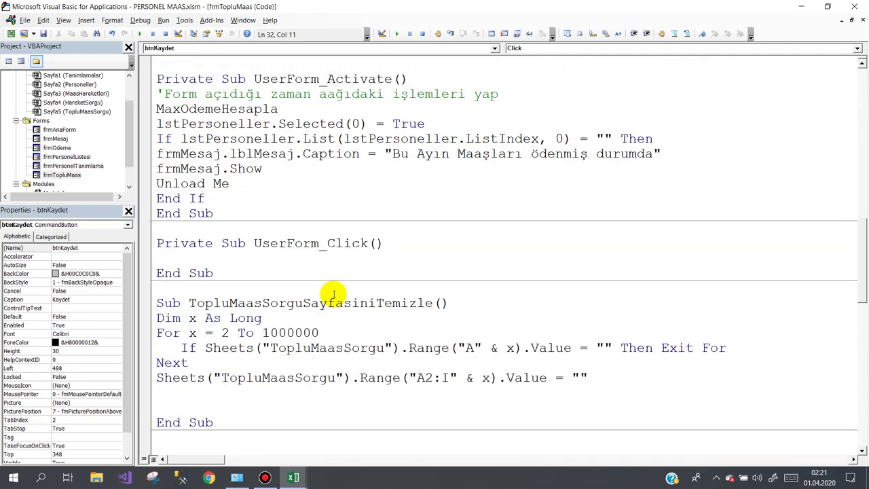
{"action": "scroll", "coordinate": [334, 293], "scroll_direction": "down", "scroll_amount": 5}
{"action": "scroll", "coordinate": [333, 293], "scroll_direction": "up", "scroll_amount": 8}
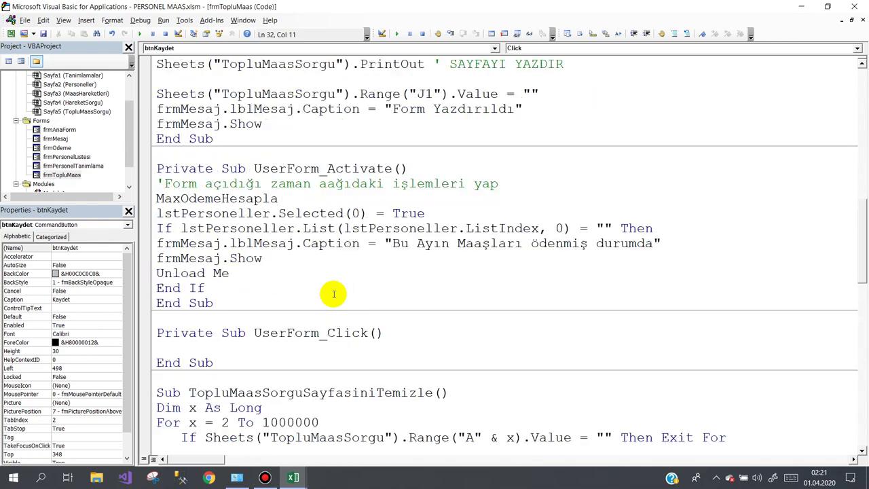
{"action": "scroll", "coordinate": [334, 293], "scroll_direction": "up", "scroll_amount": 10}
{"action": "scroll", "coordinate": [337, 291], "scroll_direction": "up", "scroll_amount": 2}
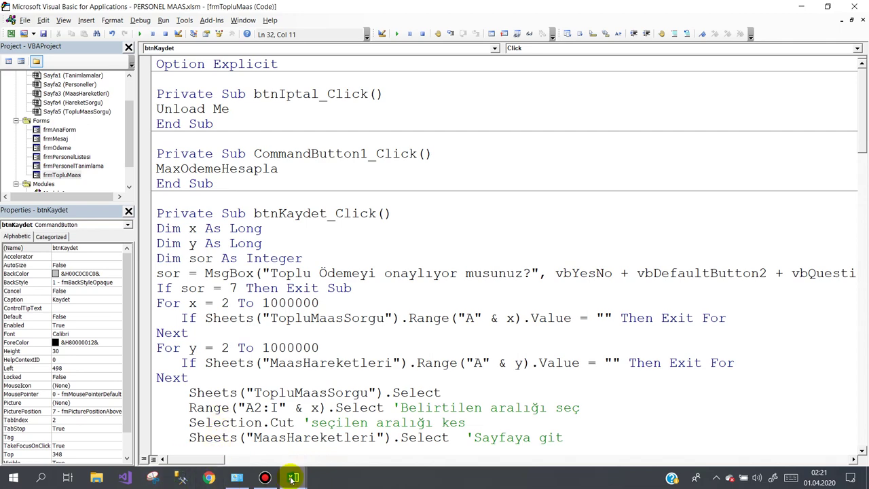
Bring Excel forward on MaasHareketleri and launch the salary tracking form with programiAc.
{"action": "left_click", "coordinate": [265, 477]}
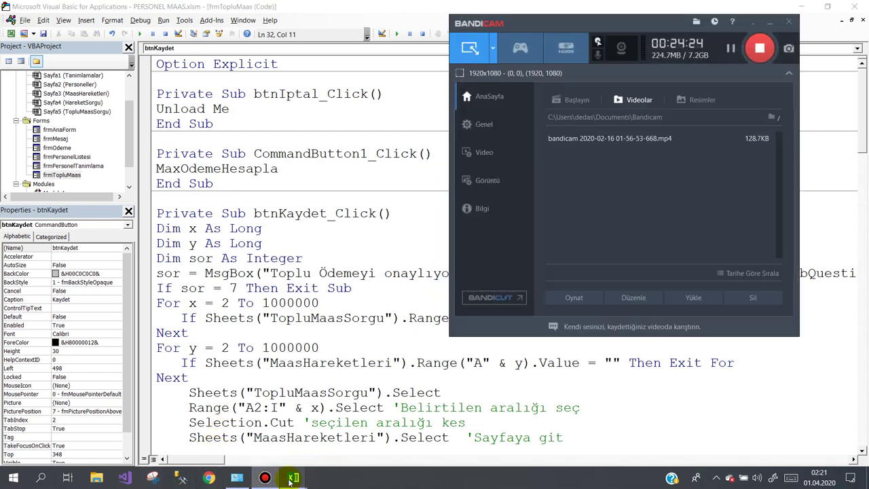
{"action": "mouse_move", "coordinate": [293, 477]}
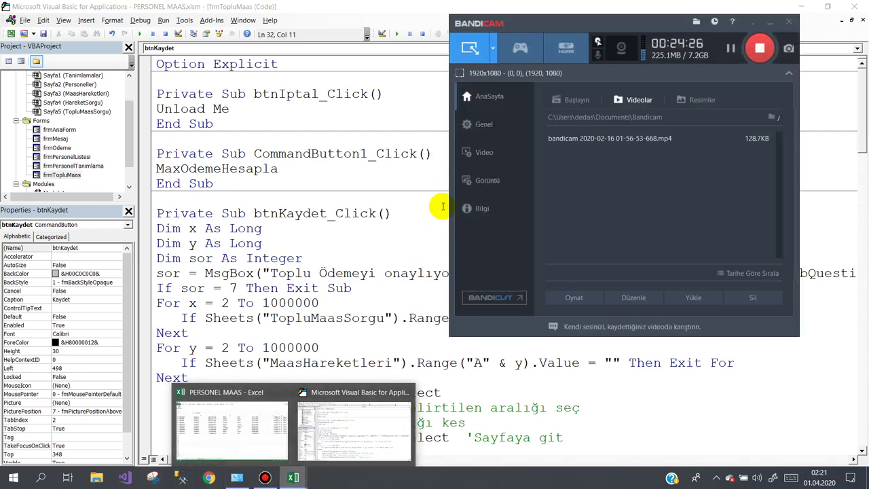
{"action": "left_click", "coordinate": [229, 417]}
{"action": "left_click", "coordinate": [193, 176]}
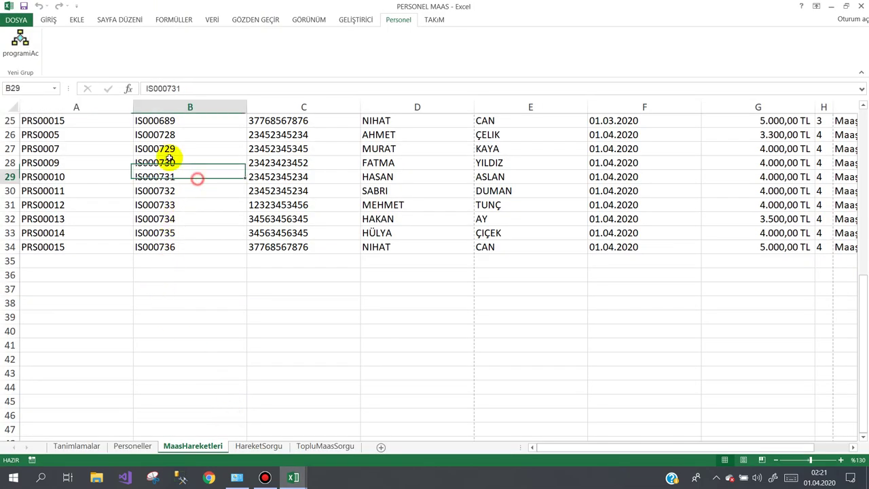
{"action": "left_click", "coordinate": [20, 41]}
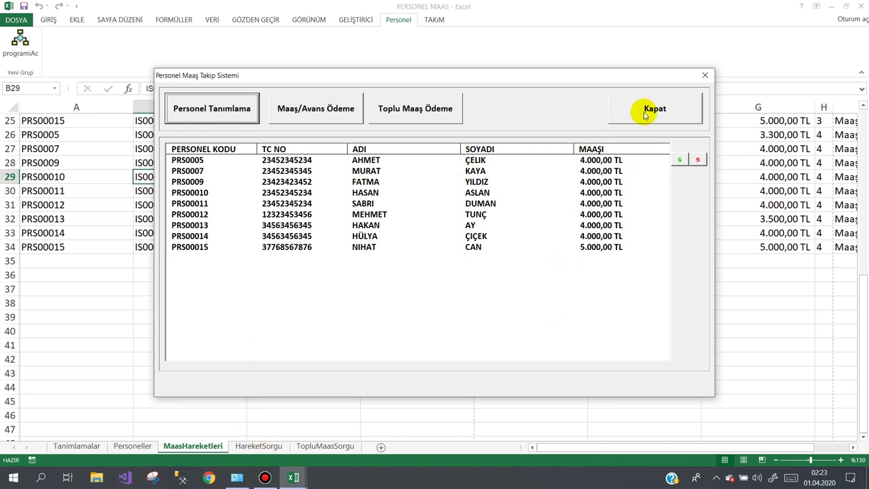
Move the salary tracking form up and right, then close it with Kapat.
{"action": "left_click", "coordinate": [265, 477]}
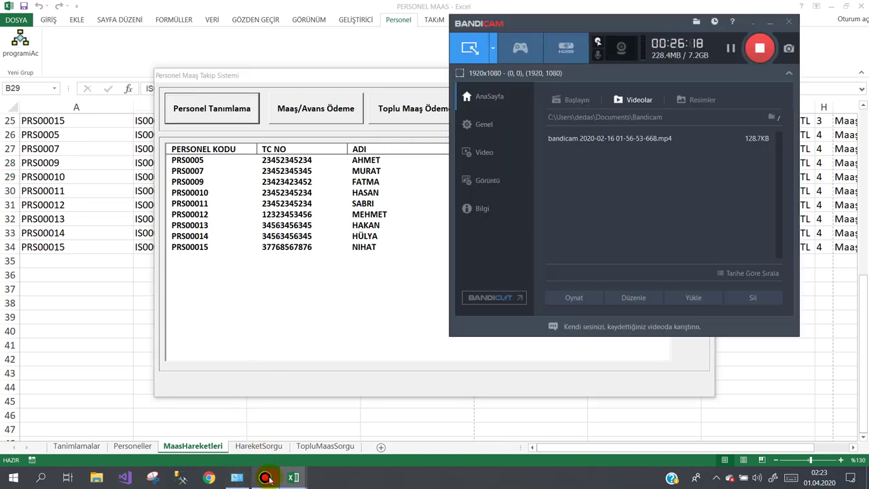
{"action": "left_click", "coordinate": [330, 310]}
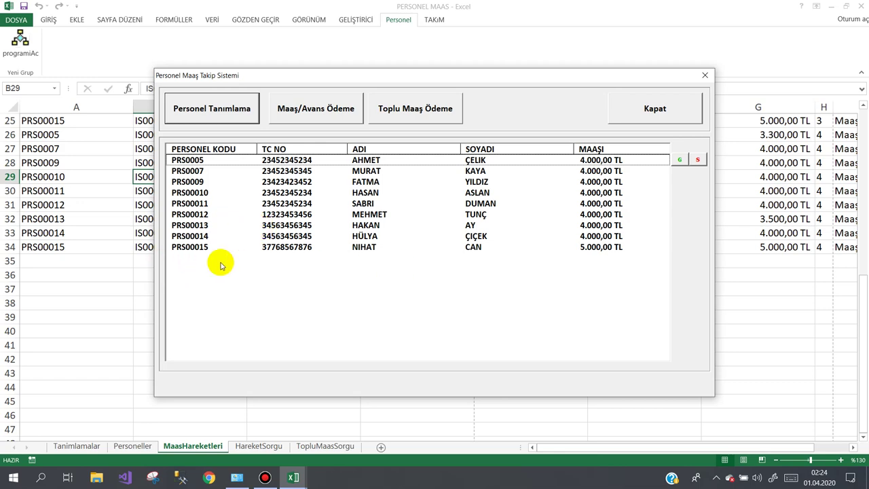
{"action": "left_click_drag", "start_coordinate": [306, 75], "coordinate": [385, 41]}
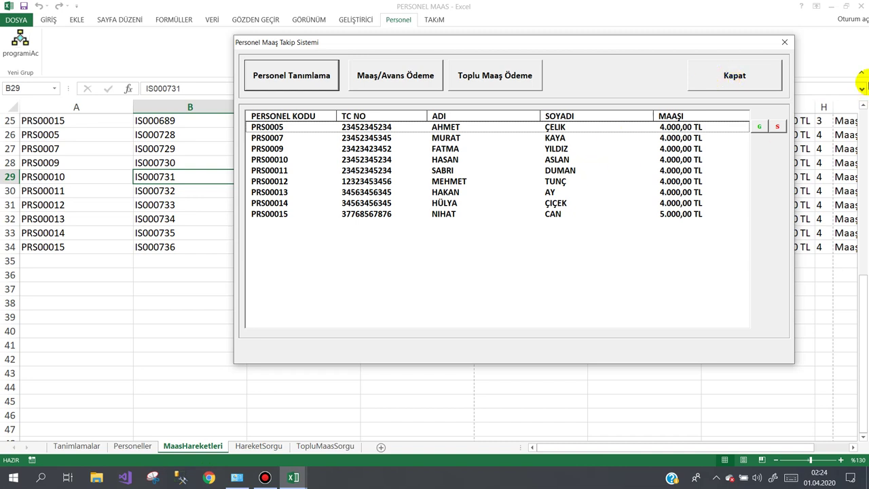
{"action": "left_click", "coordinate": [747, 75]}
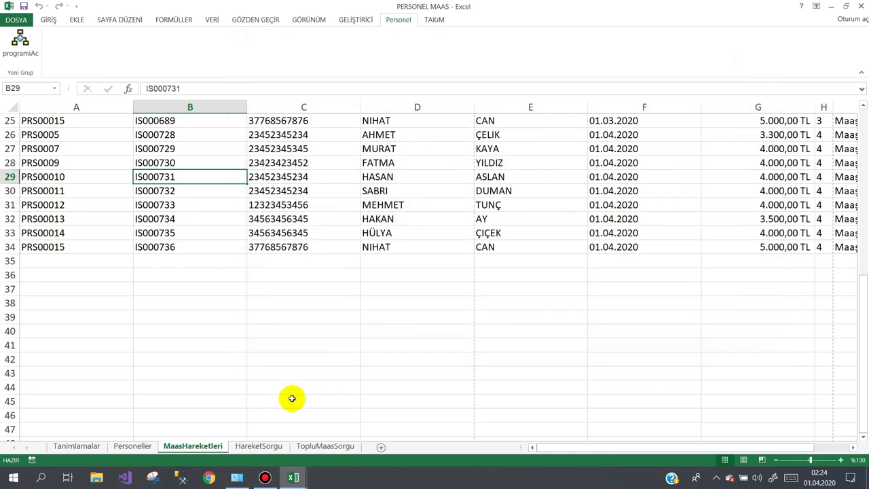
{"action": "left_click", "coordinate": [265, 478]}
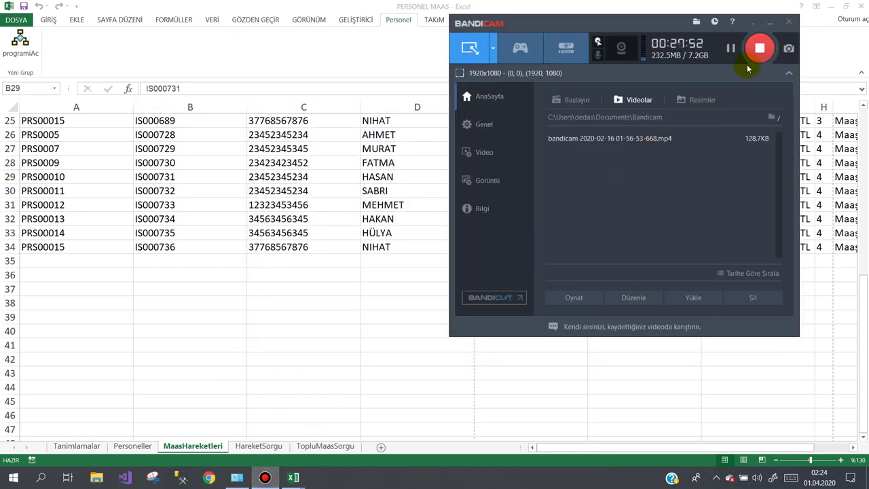